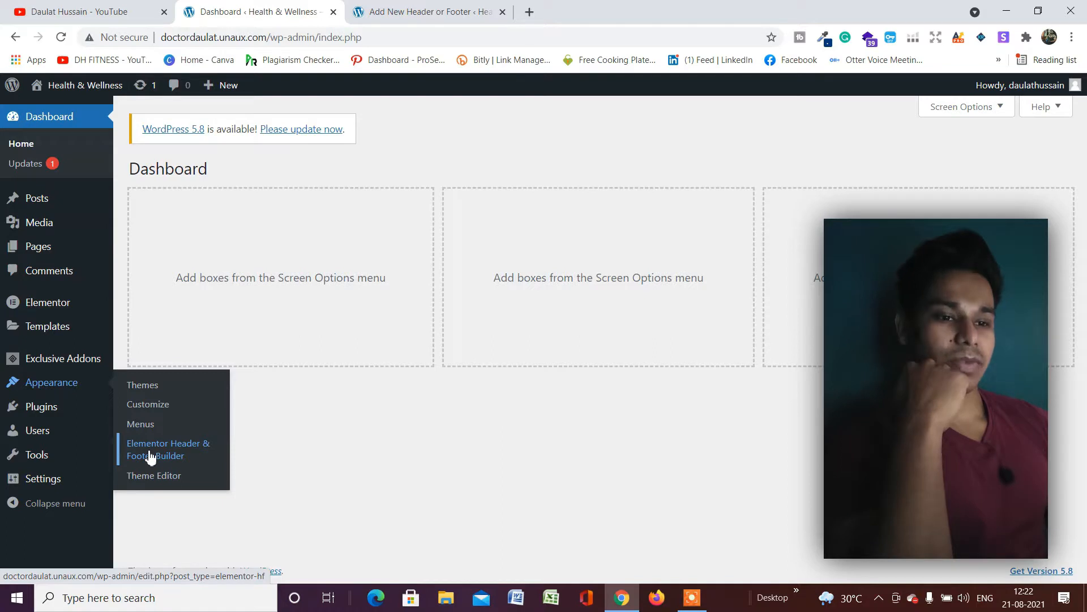
Step: Create a new template in the Elementor Header & Footer Builder and title it "Header"
left_click(151, 456)
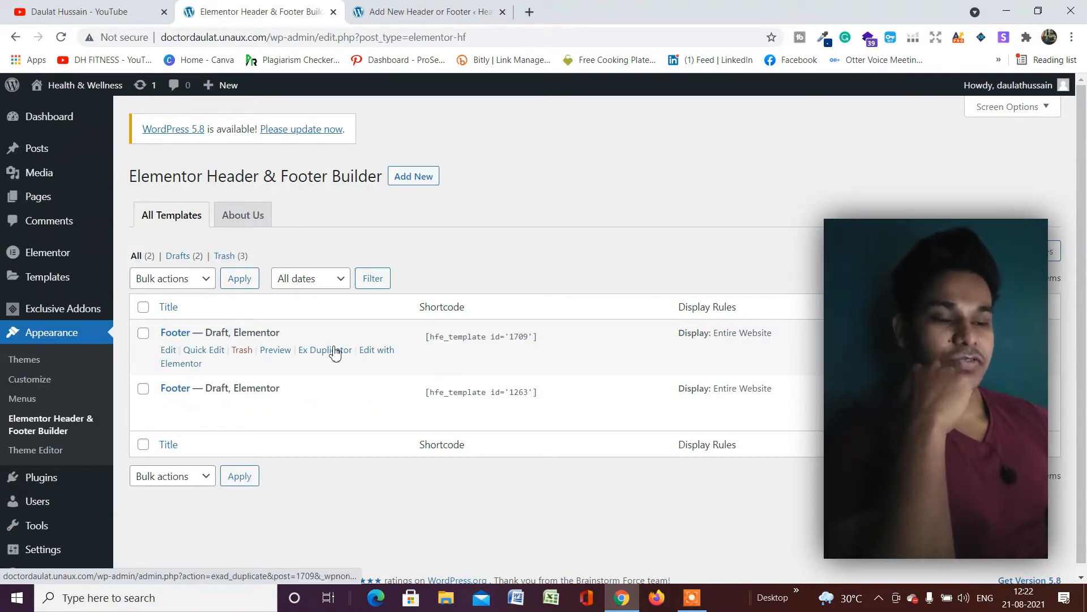
right_click(416, 180)
left_click(453, 186)
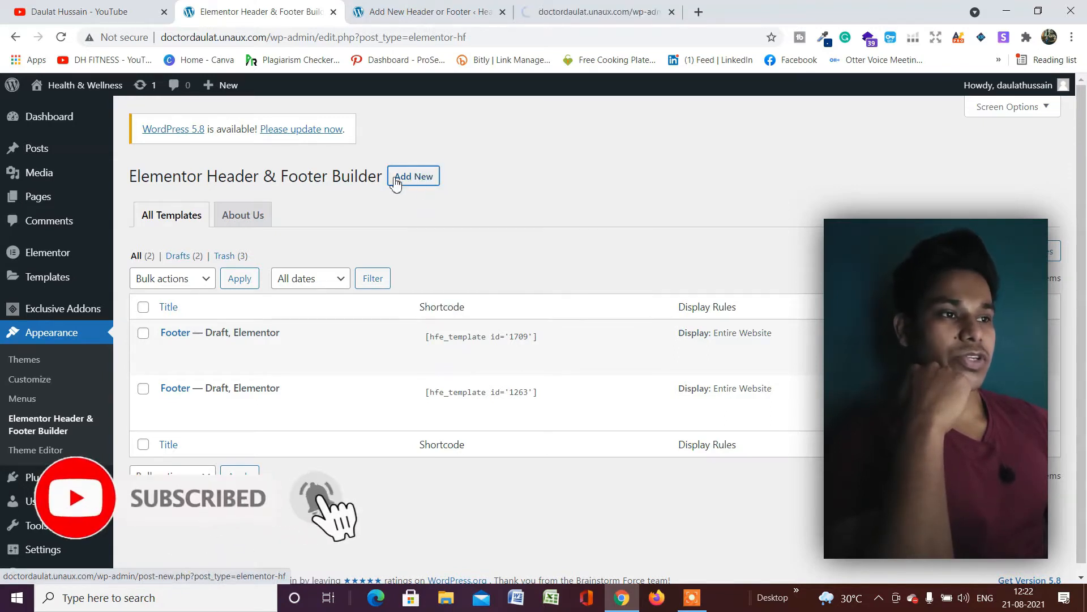
left_click(547, 13)
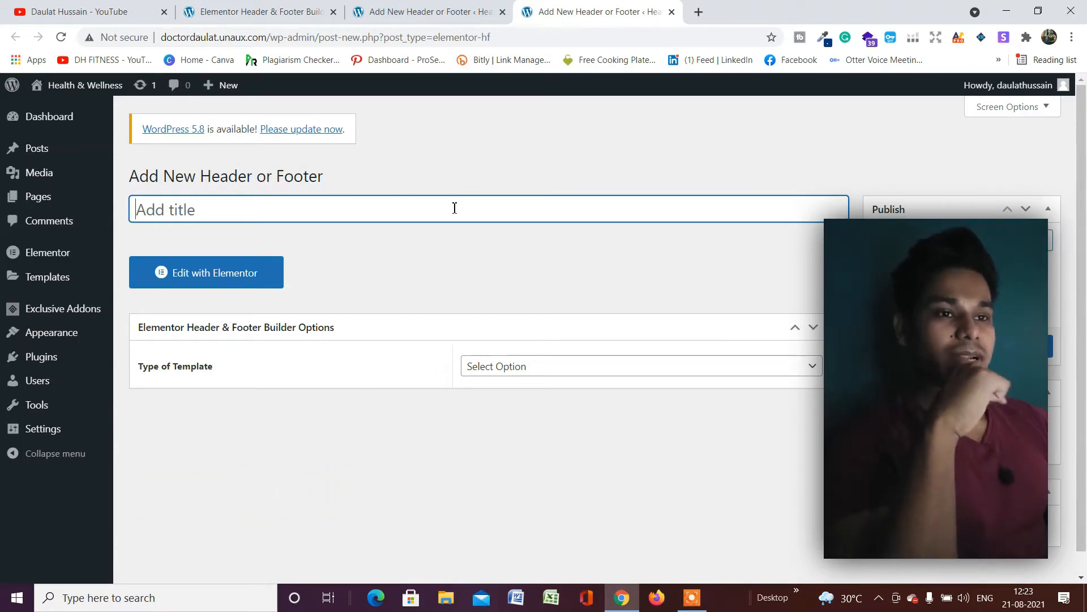
type("He")
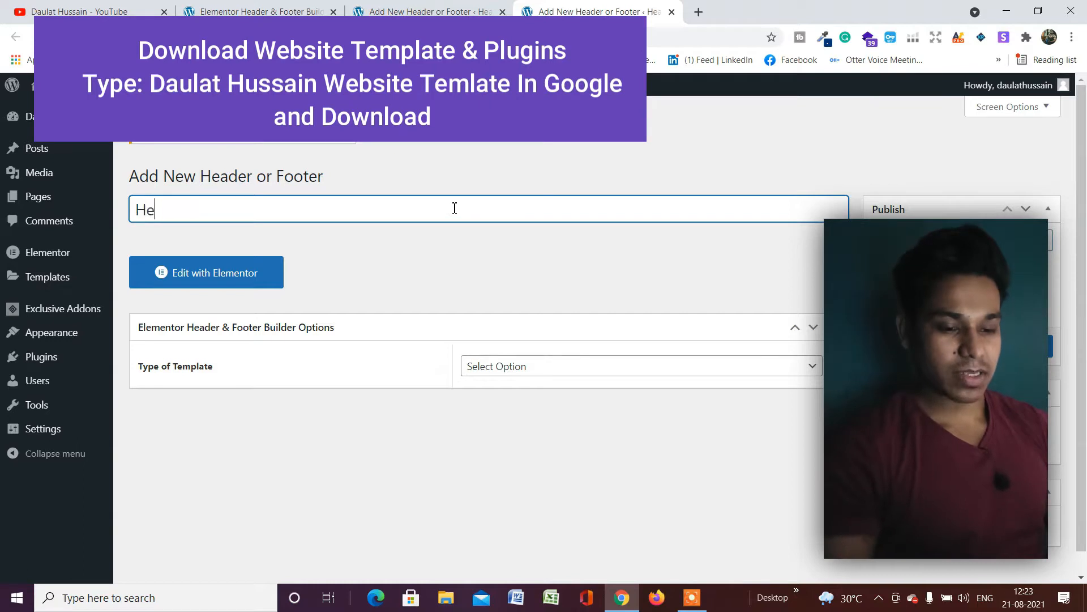
type("ader")
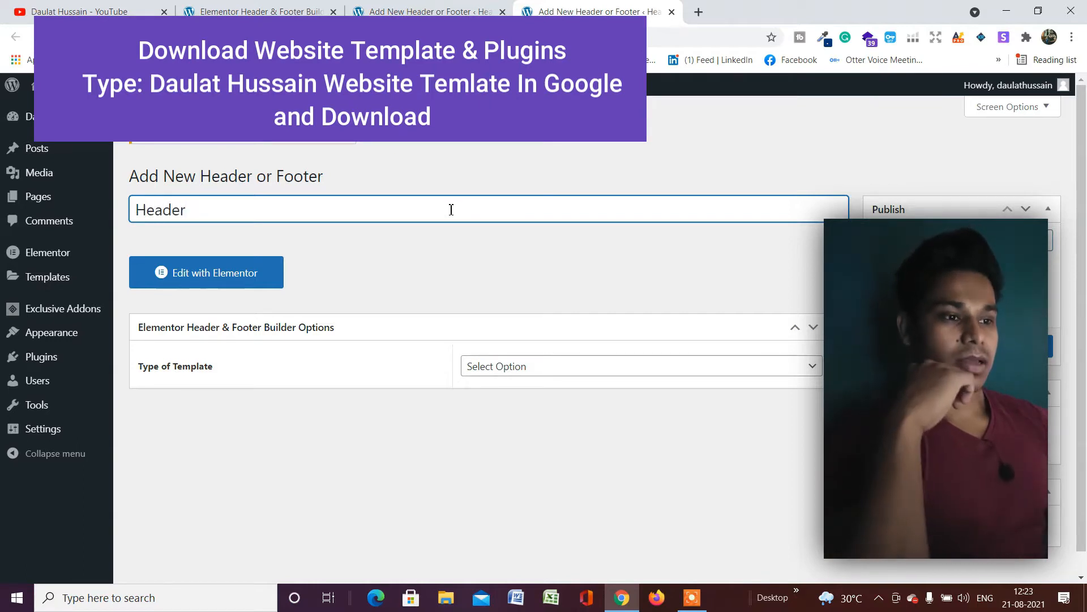
Step: Set the template type to Header
scroll(507, 256, "down", 1)
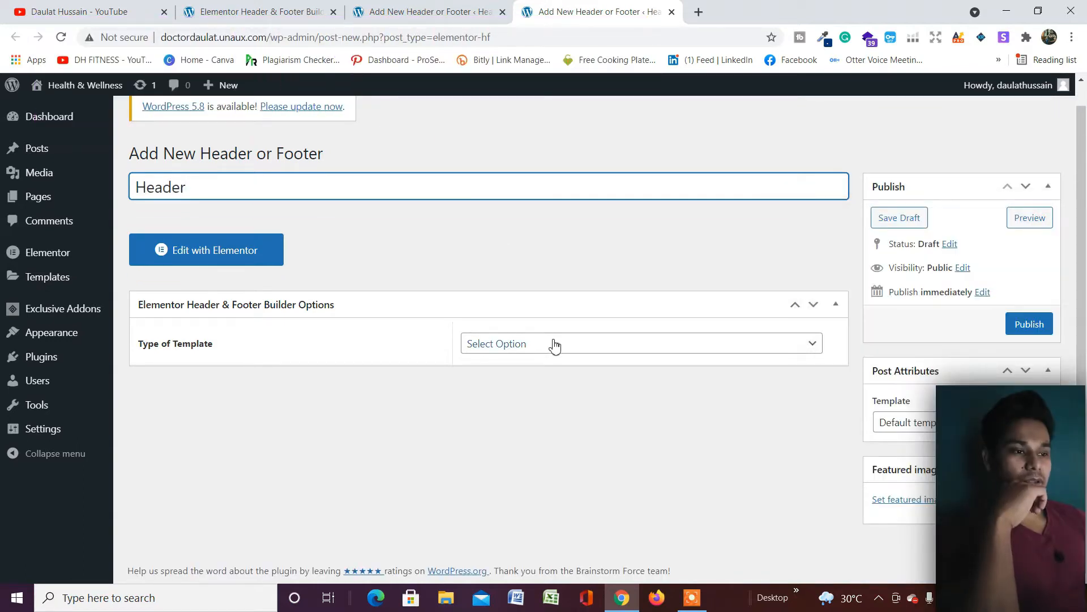
left_click(558, 355)
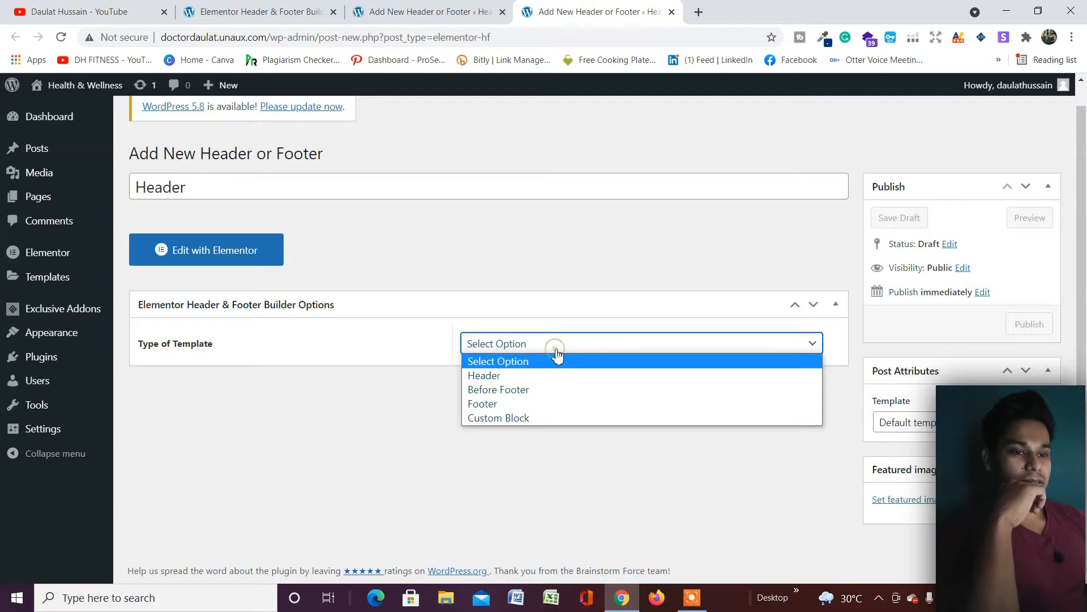
left_click(558, 378)
Step: Set the header template to display on the Entire Website and publish it
scroll(563, 381, "down", 1)
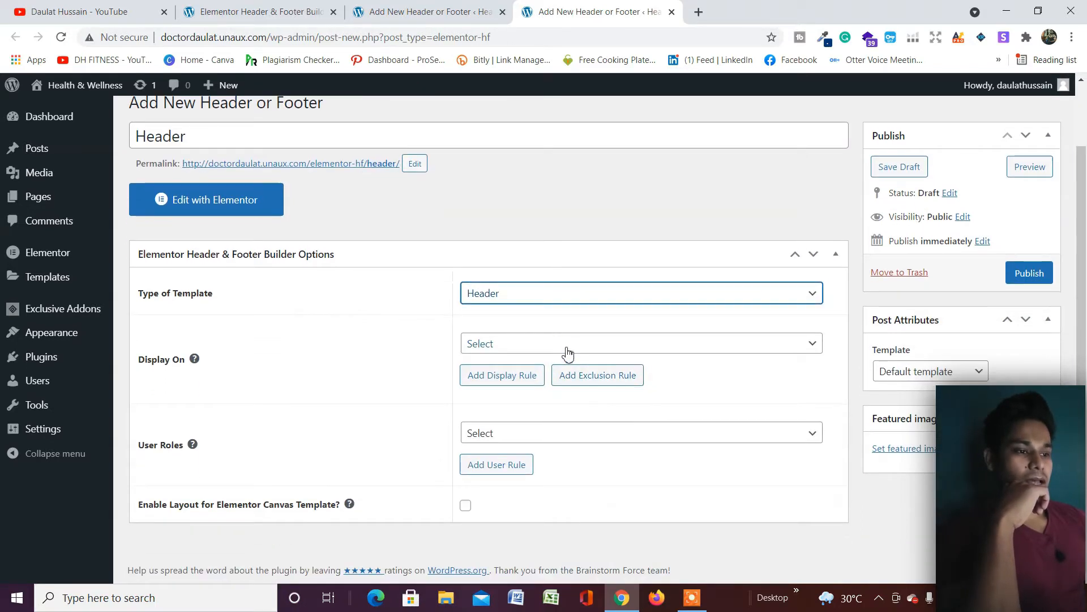
left_click(565, 346)
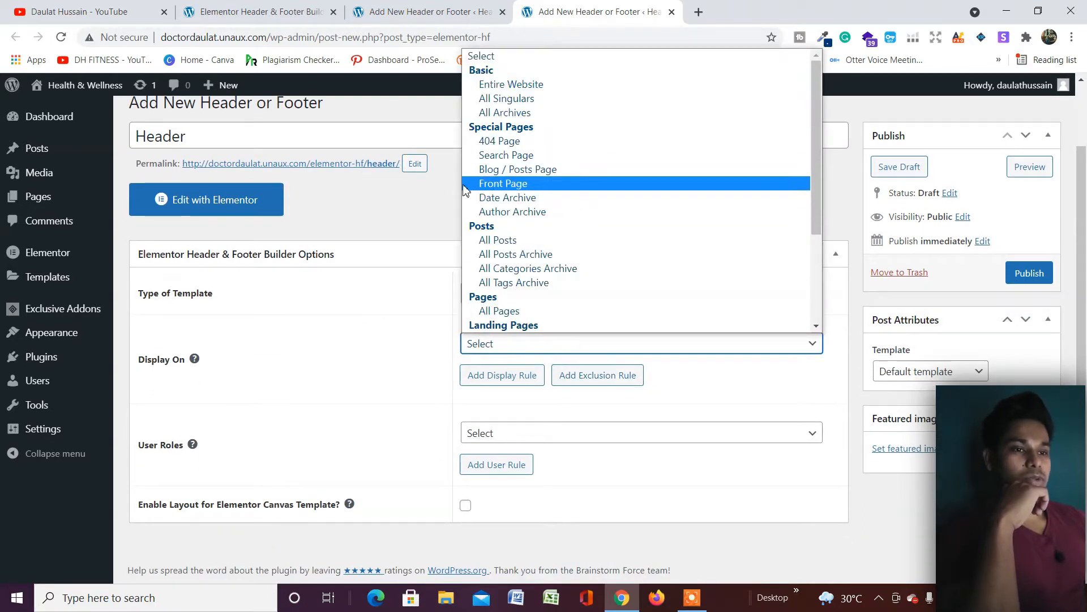
scroll(289, 210, "up", 1)
scroll(487, 279, "down", 1)
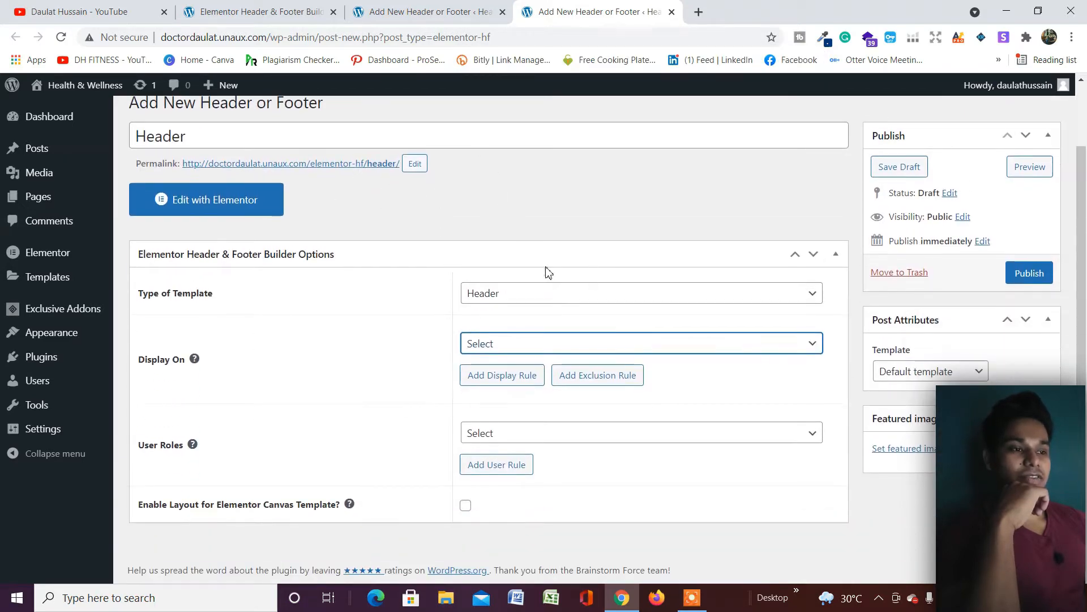
left_click(602, 343)
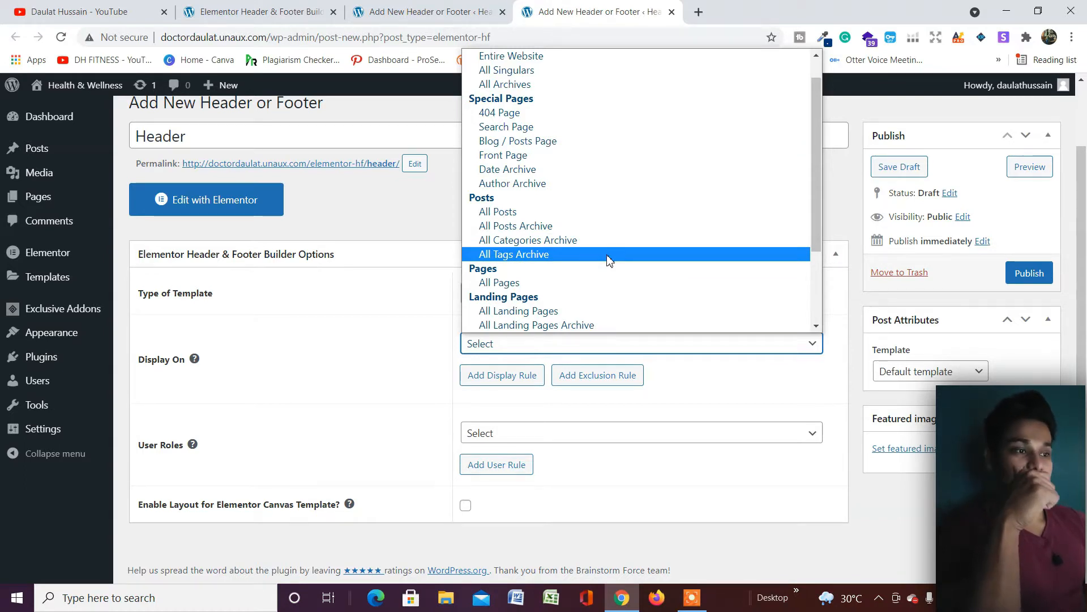
scroll(608, 259, "up", 1)
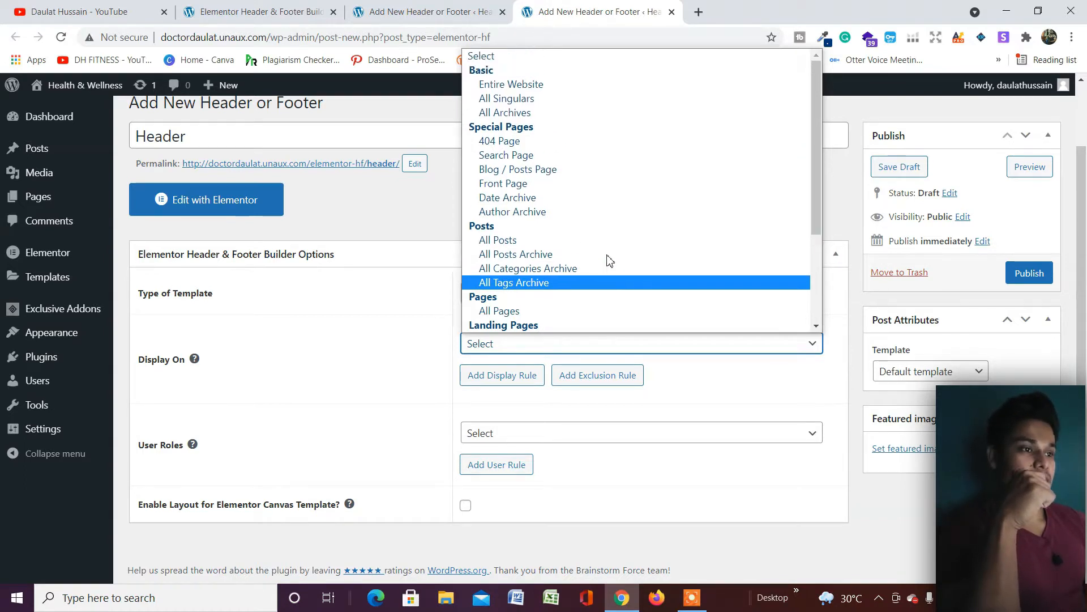
left_click(561, 85)
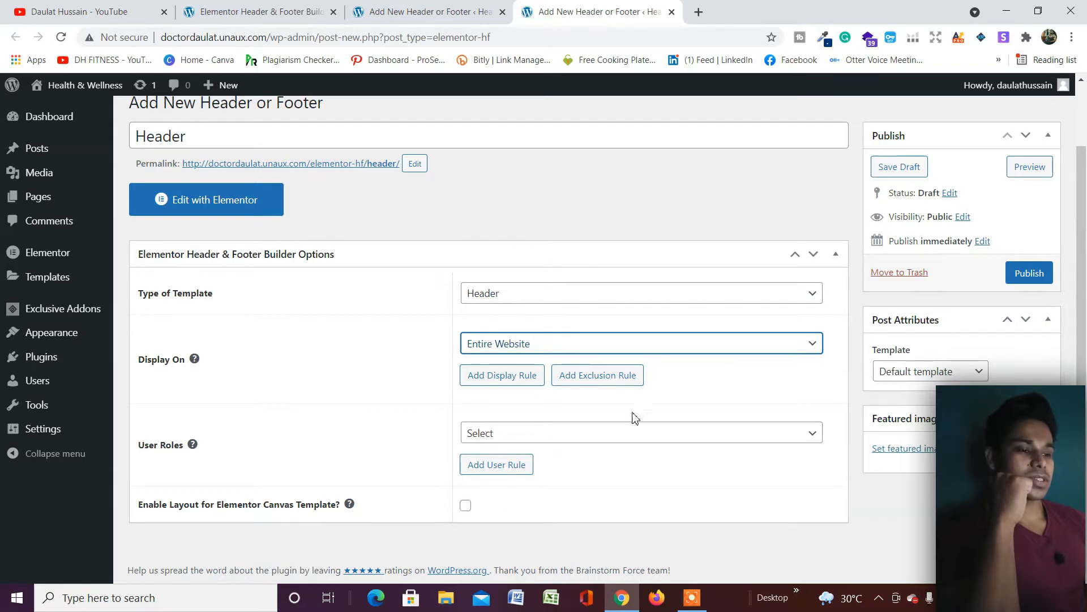
left_click(1028, 277)
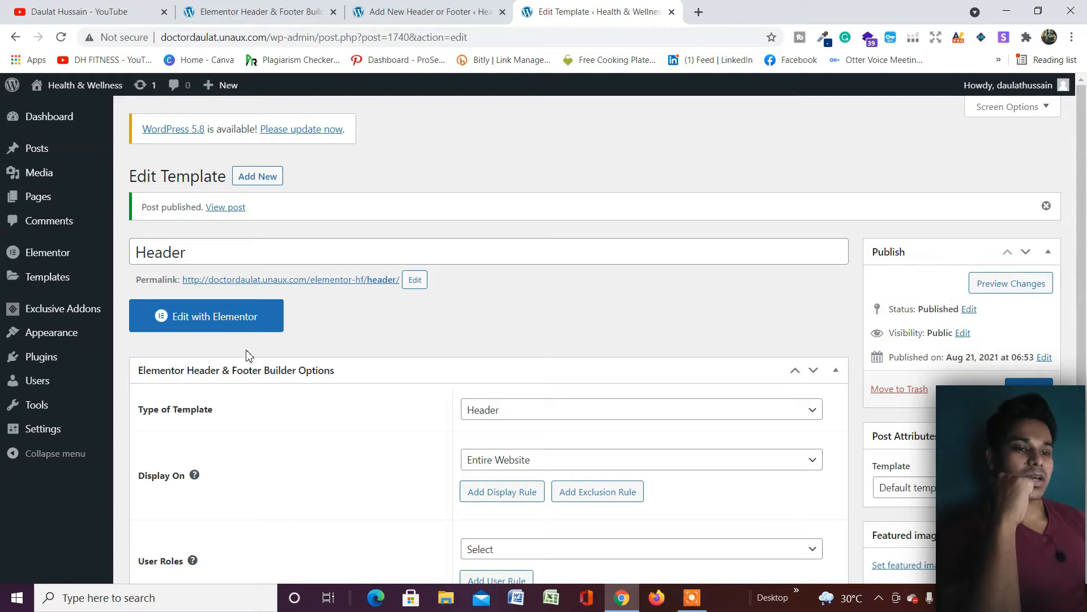
Step: Open the header template for editing with Elementor and add a single-column section
left_click(244, 333)
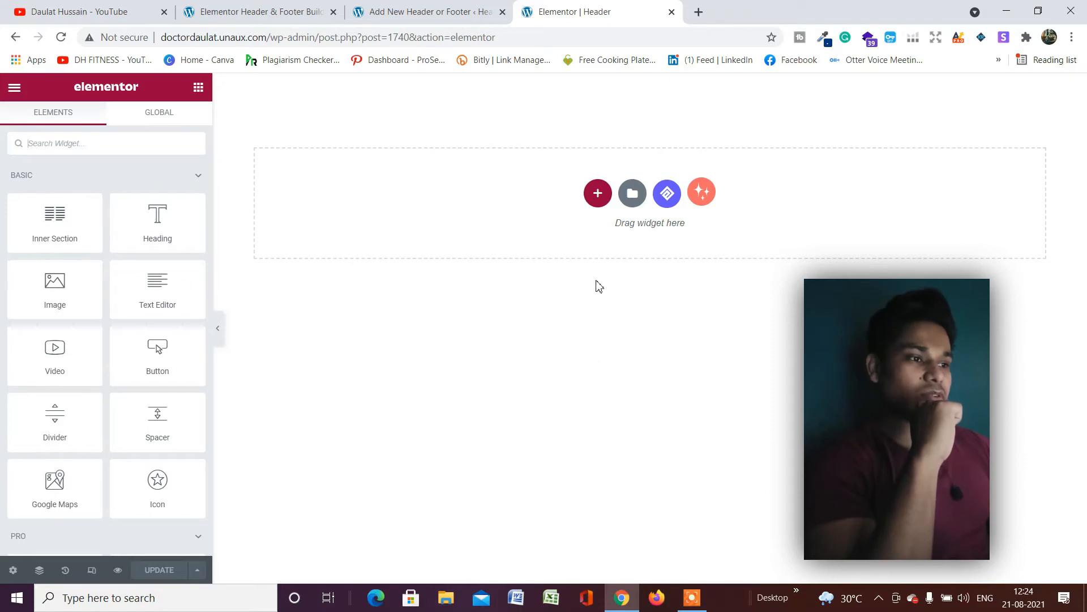
left_click(596, 200)
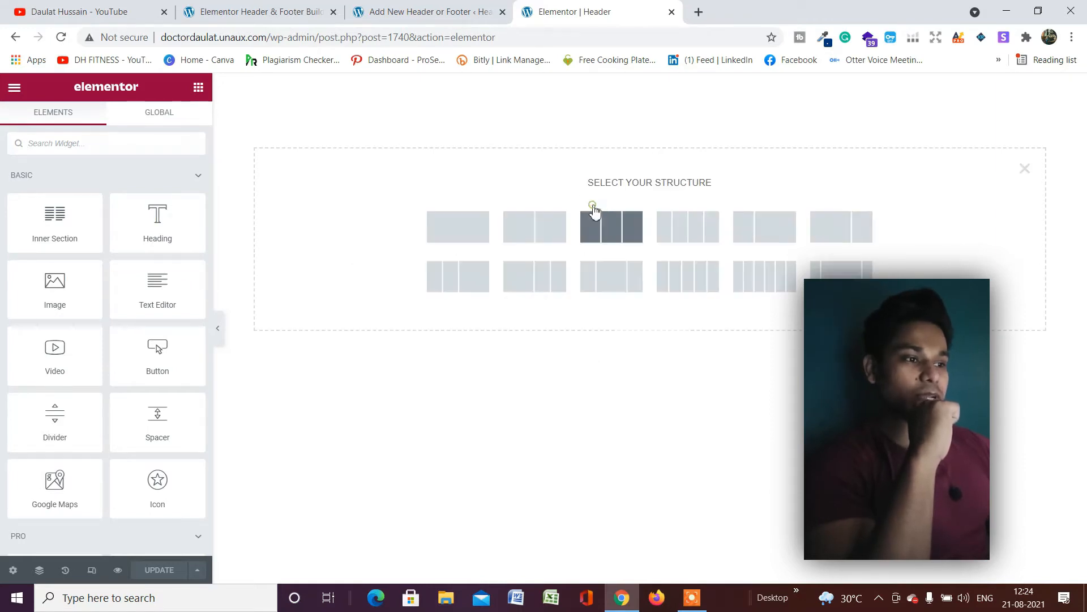
left_click(464, 242)
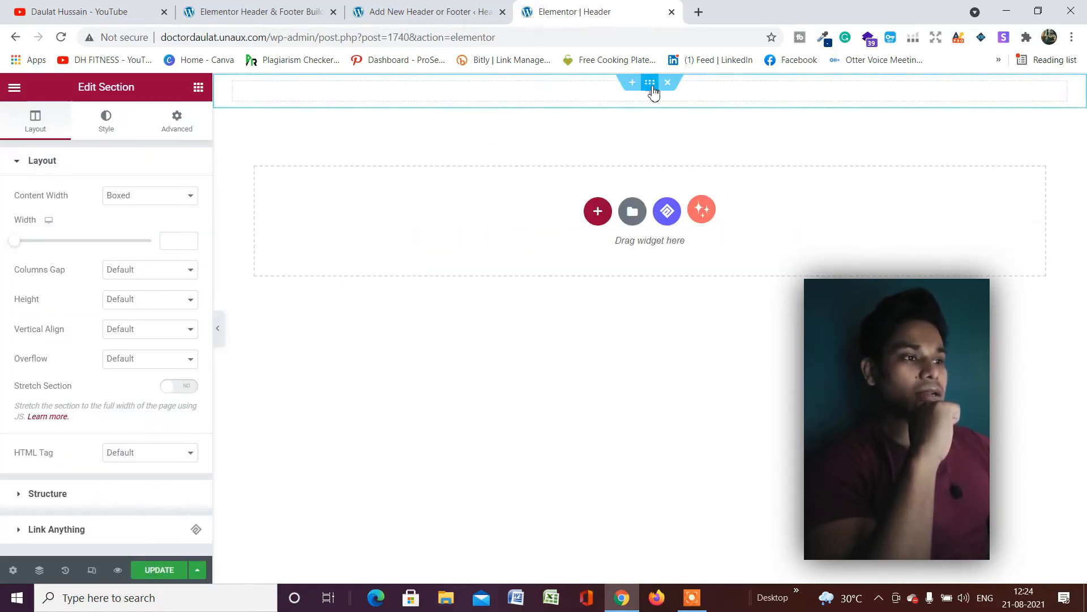
left_click(652, 87)
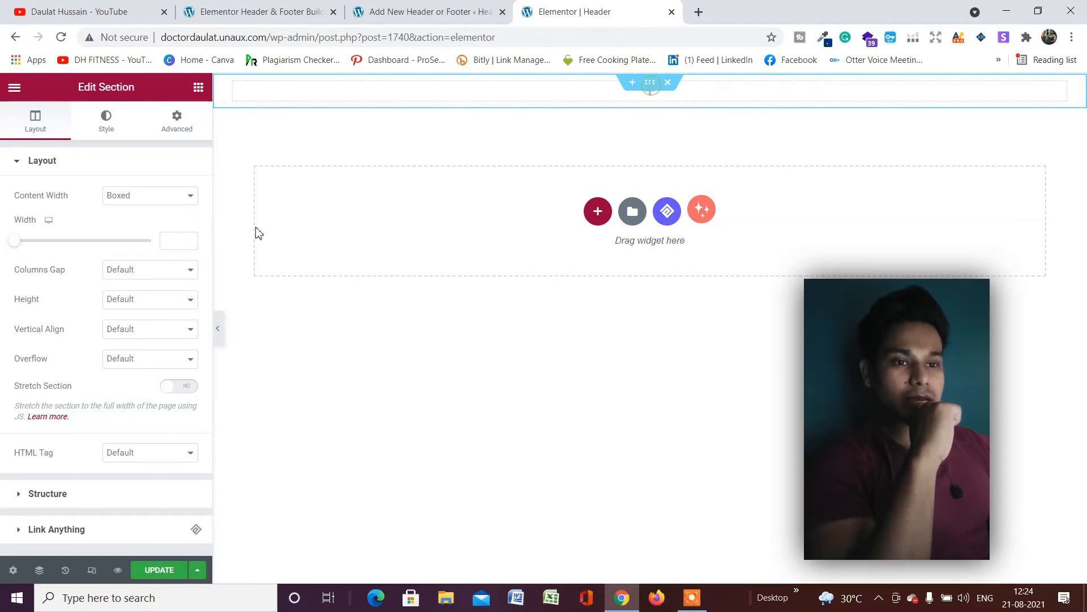
left_click(179, 120)
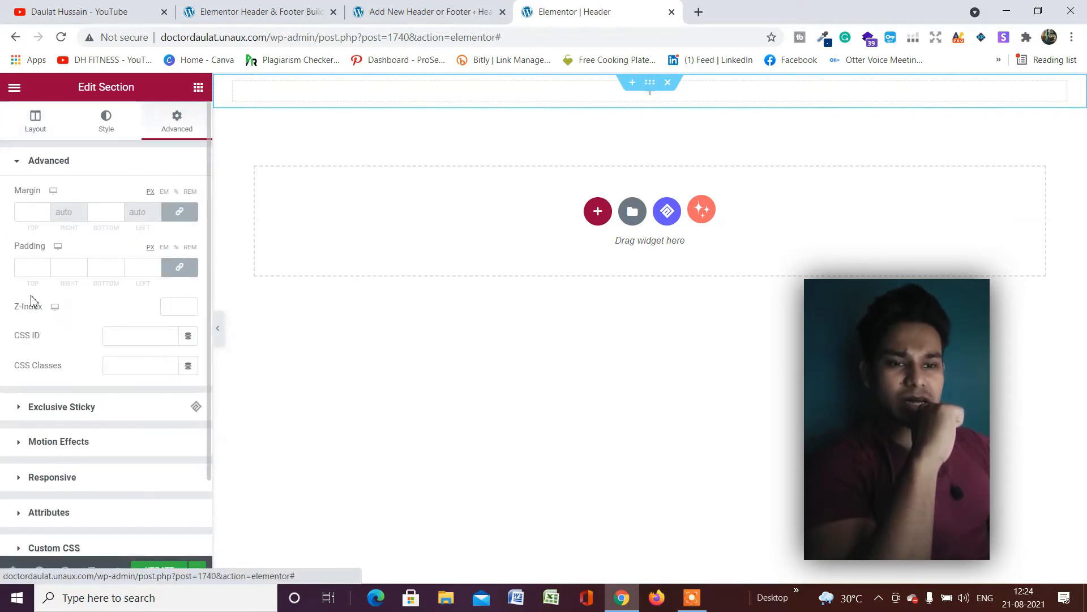
scroll(146, 267, "down", 2)
left_click(596, 218)
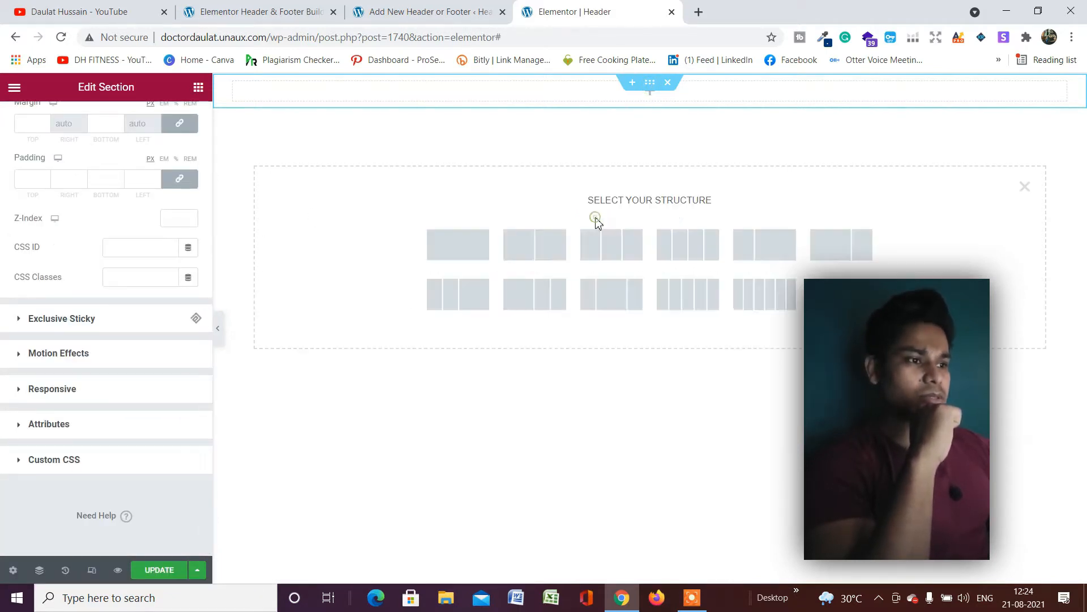
left_click(1025, 188)
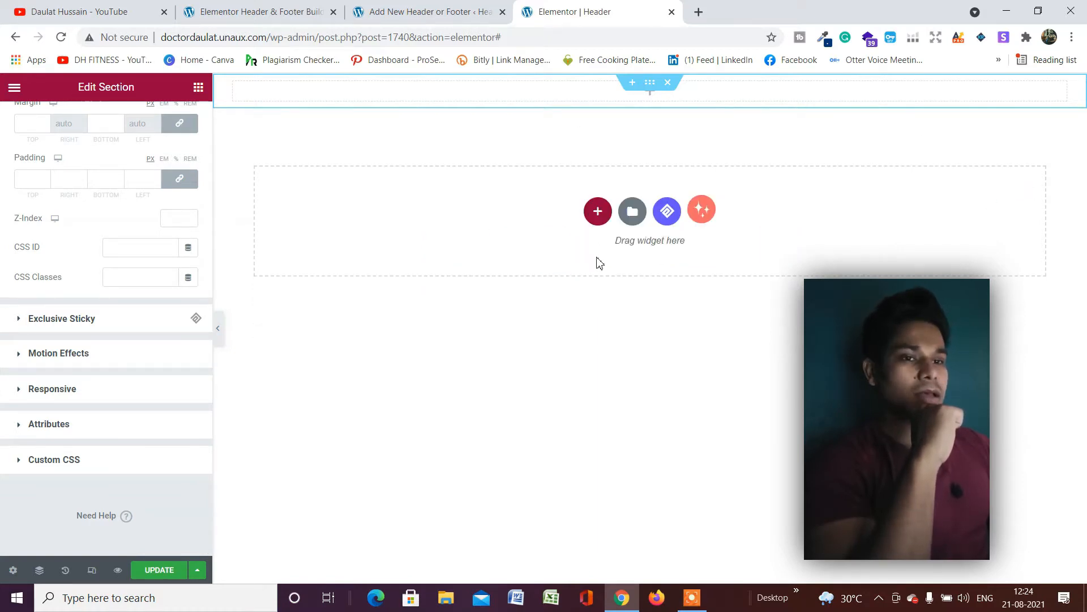
Step: Insert an inner section into the header section and duplicate its first column twice to make four columns
left_click(198, 90)
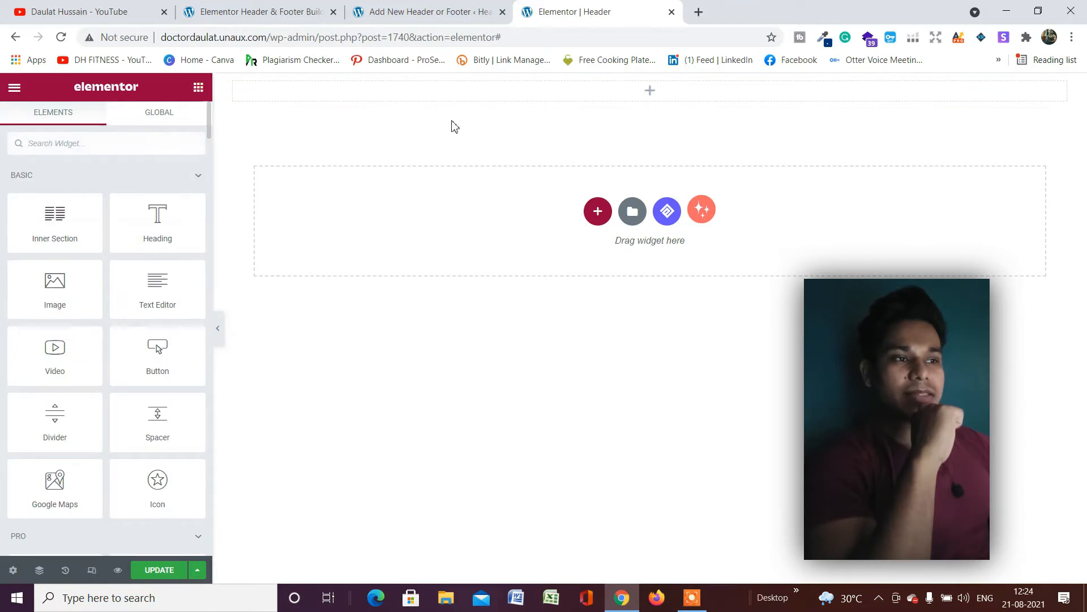
left_click_drag(47, 210, 555, 96)
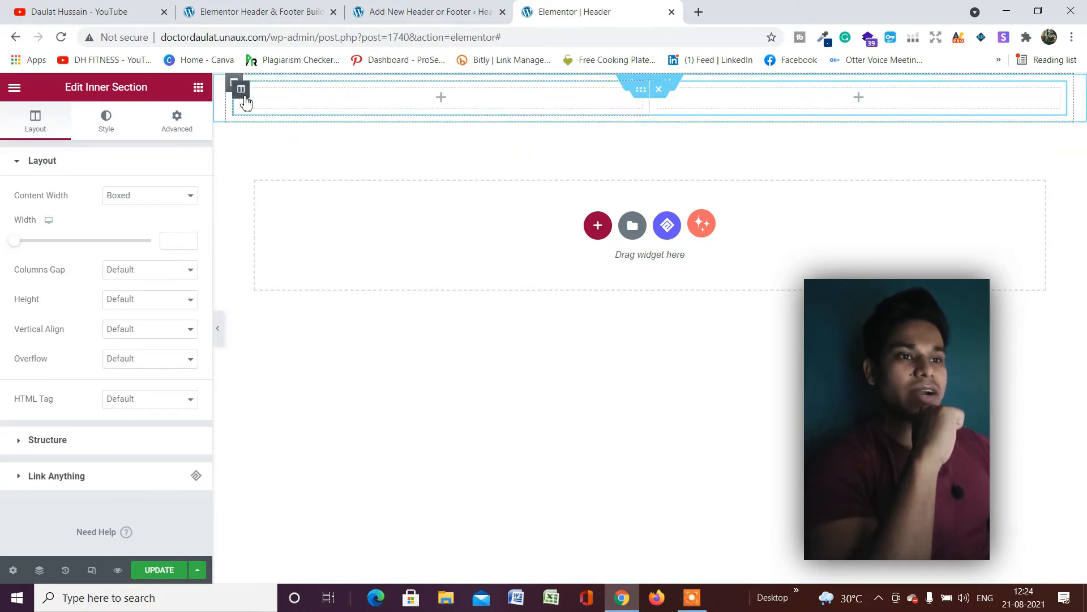
right_click(244, 96)
left_click(292, 127)
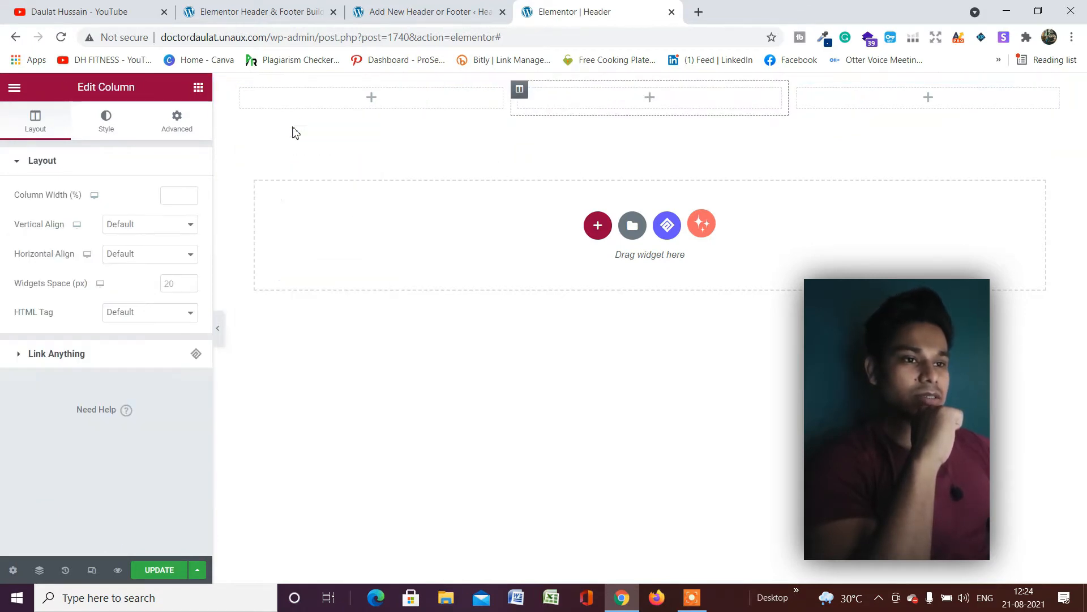
right_click(242, 93)
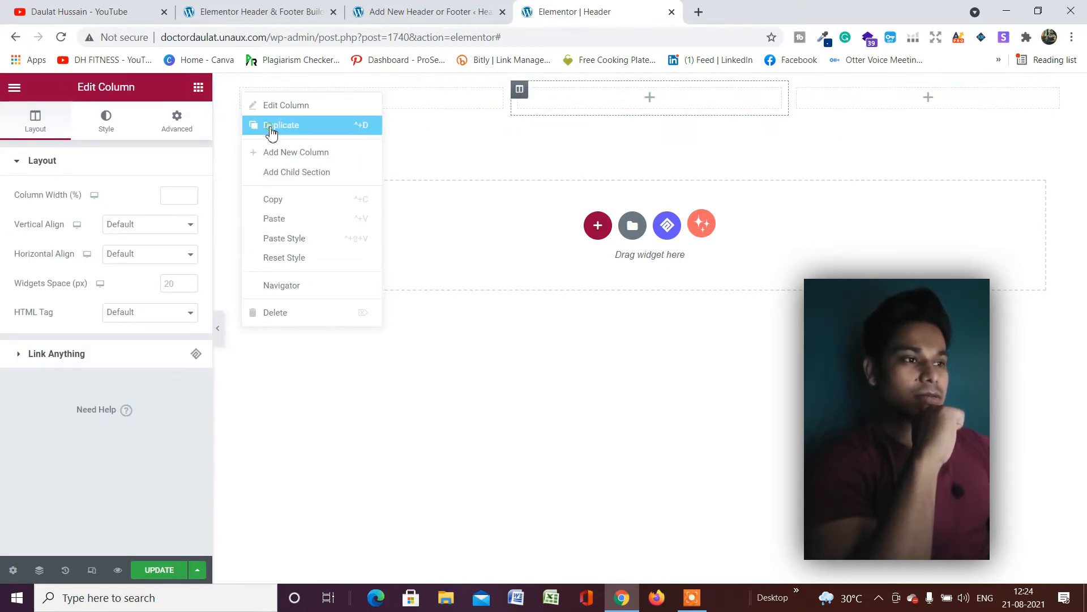
left_click(272, 126)
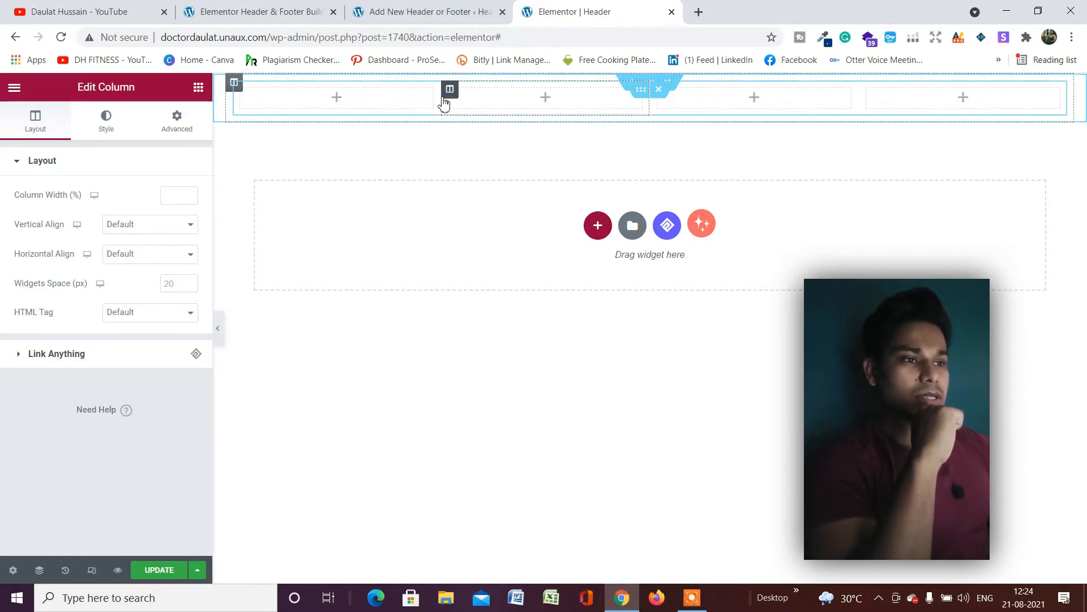
Step: Narrow the first column and insert an image widget in it with the navy and yellow diagonal-stripe logo from the media library
left_click_drag(443, 98, 338, 113)
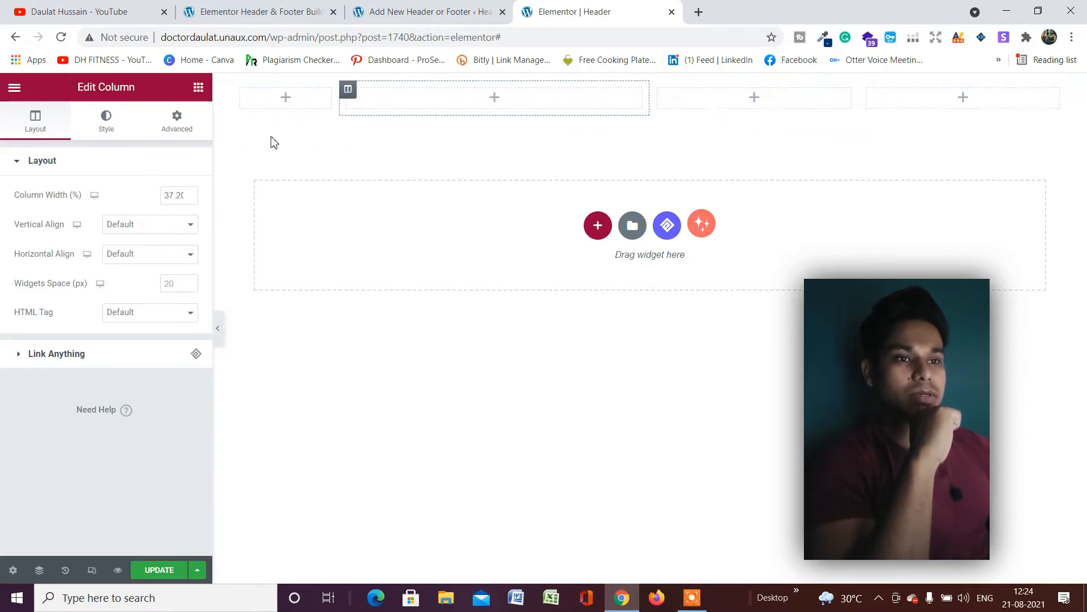
left_click(199, 88)
left_click_drag(55, 283, 285, 99)
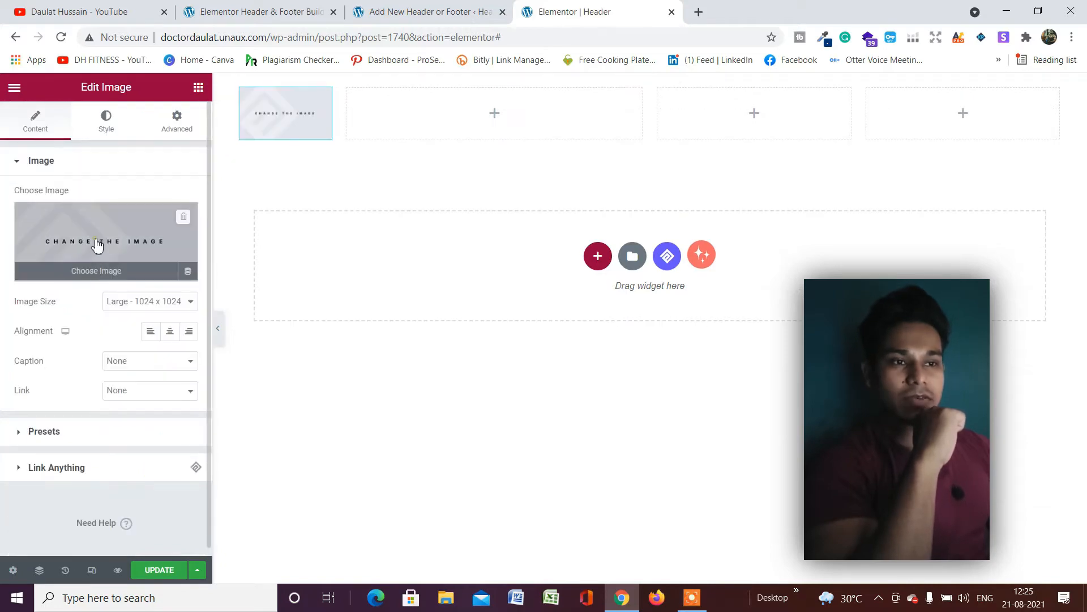
left_click(97, 245)
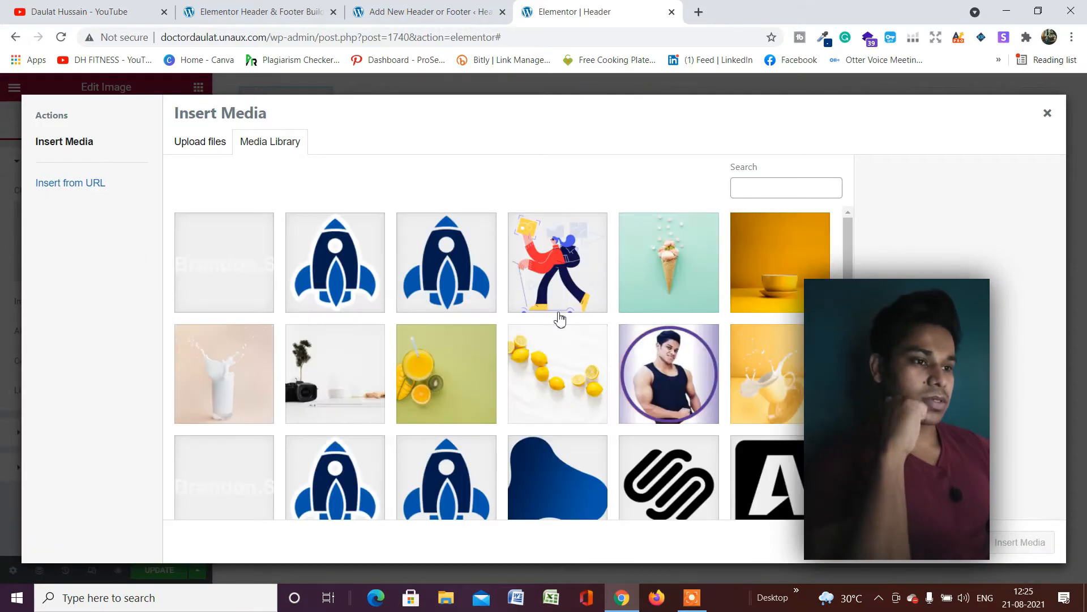
scroll(559, 319, "down", 10)
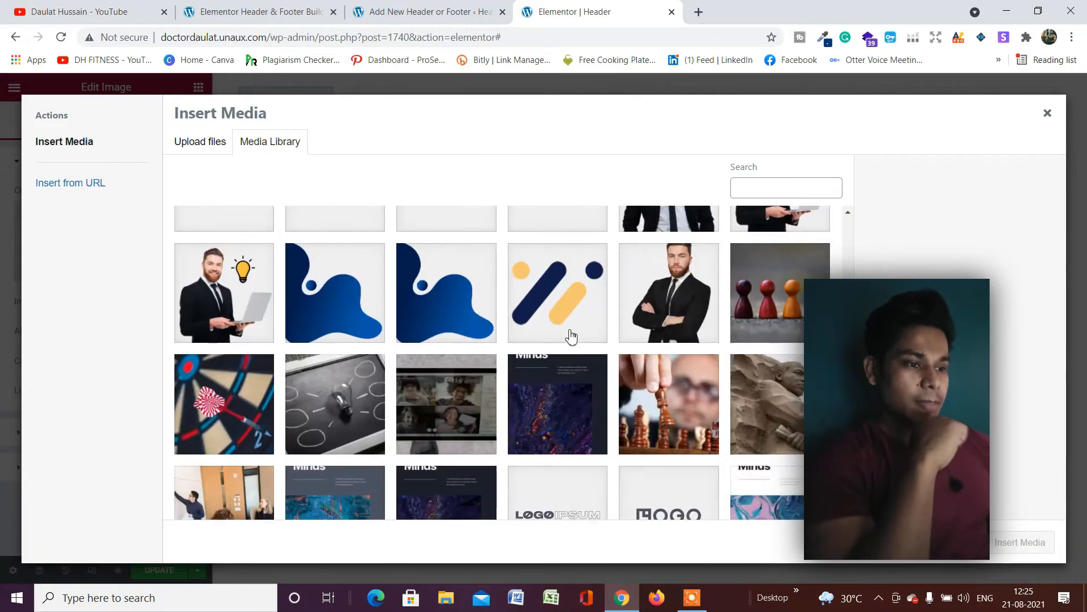
left_click(571, 337)
left_click(1005, 545)
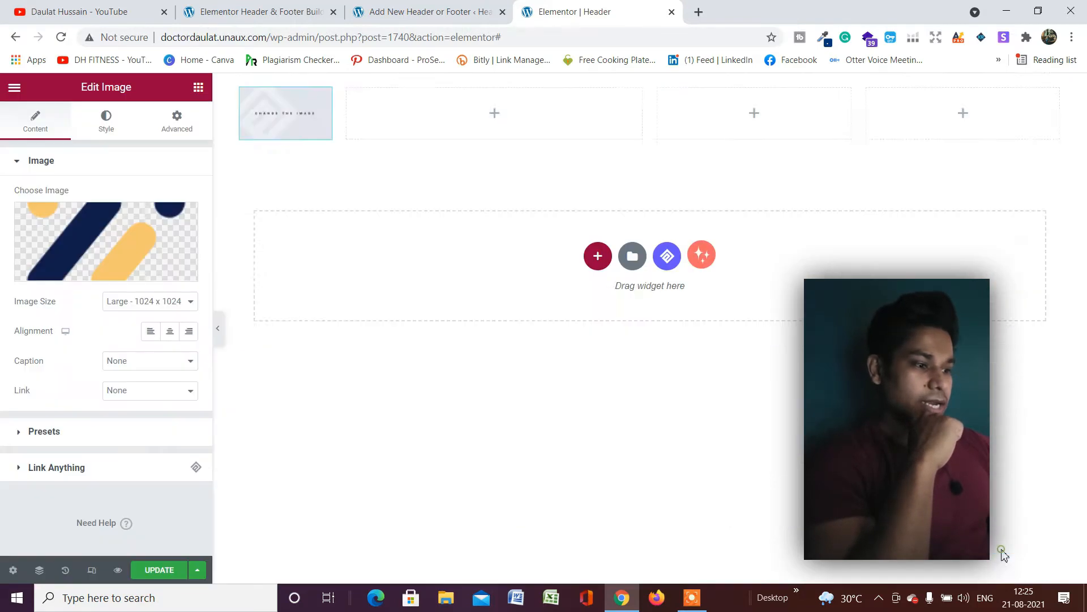
Step: Narrow the logo column further and reduce the logo image's max width
left_click_drag(340, 129, 316, 129)
left_click(105, 120)
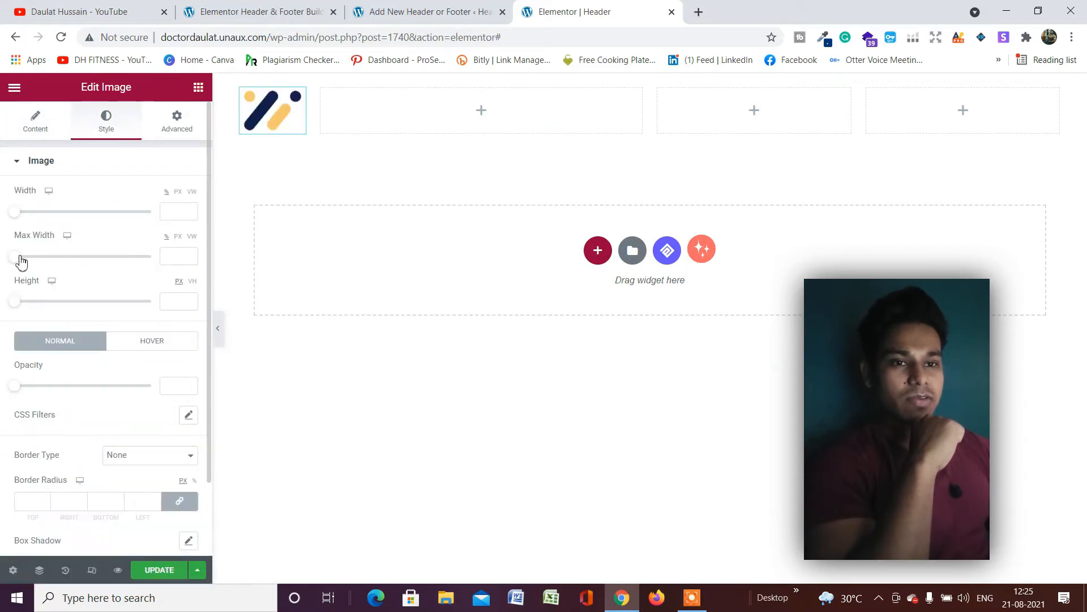
left_click_drag(20, 259, 111, 256)
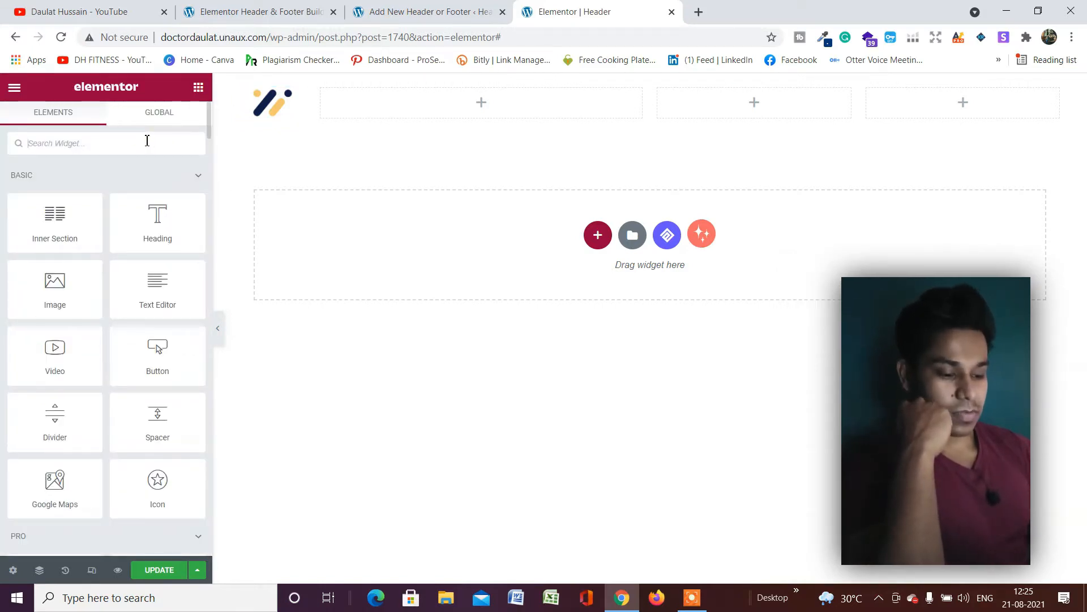
Step: Search the widgets for "menu" and place the HFB Navigation Menu in the second column
left_click(147, 141)
type("menu")
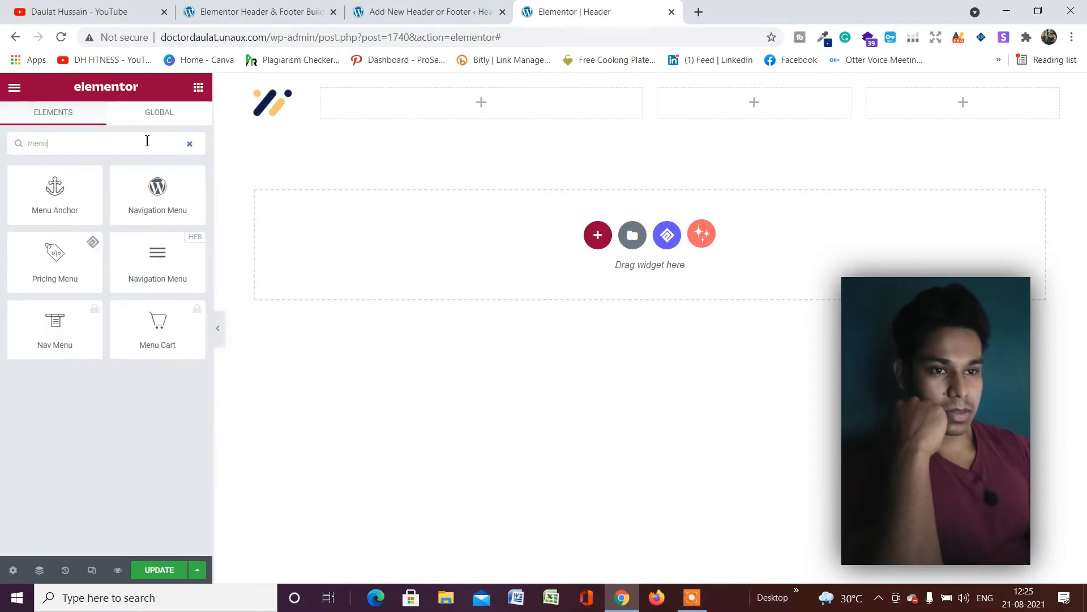
left_click_drag(158, 267, 454, 112)
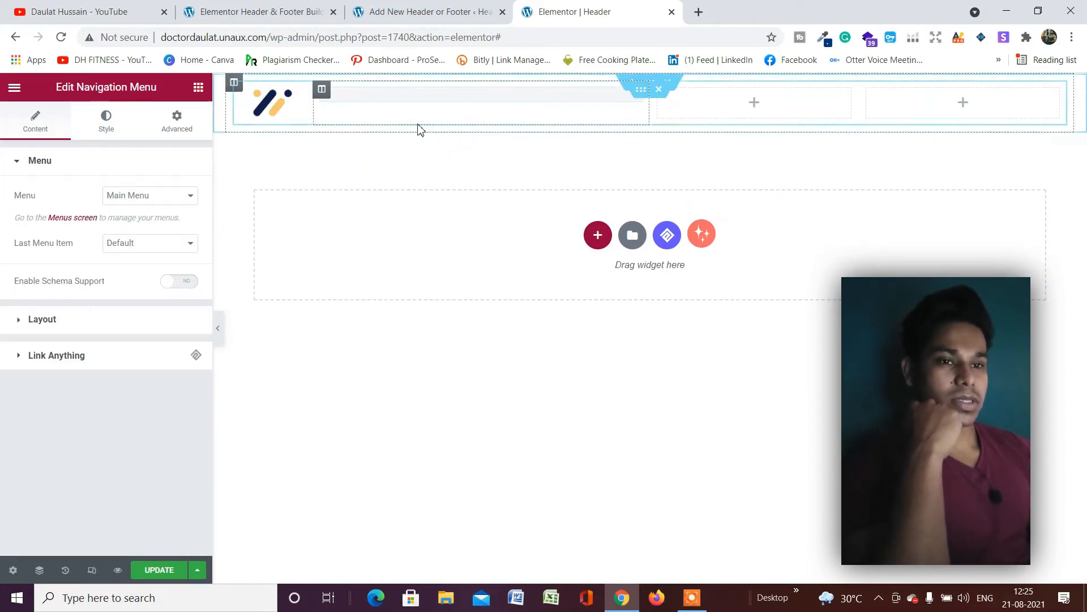
Step: Use Main Menu as the navigation widget's menu and set its typography family to Poppins
left_click(152, 204)
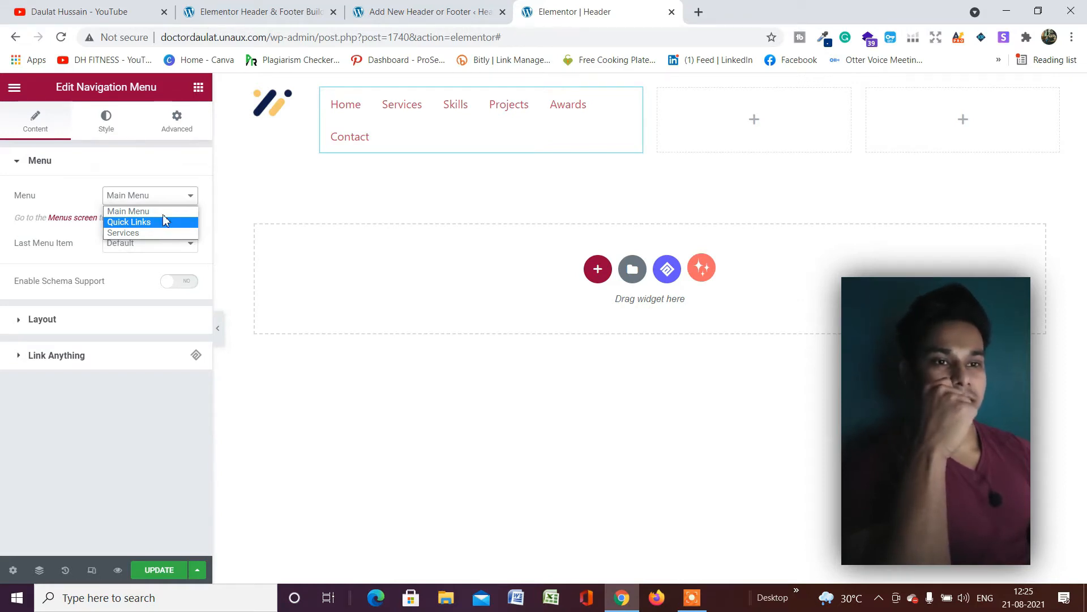
left_click(136, 211)
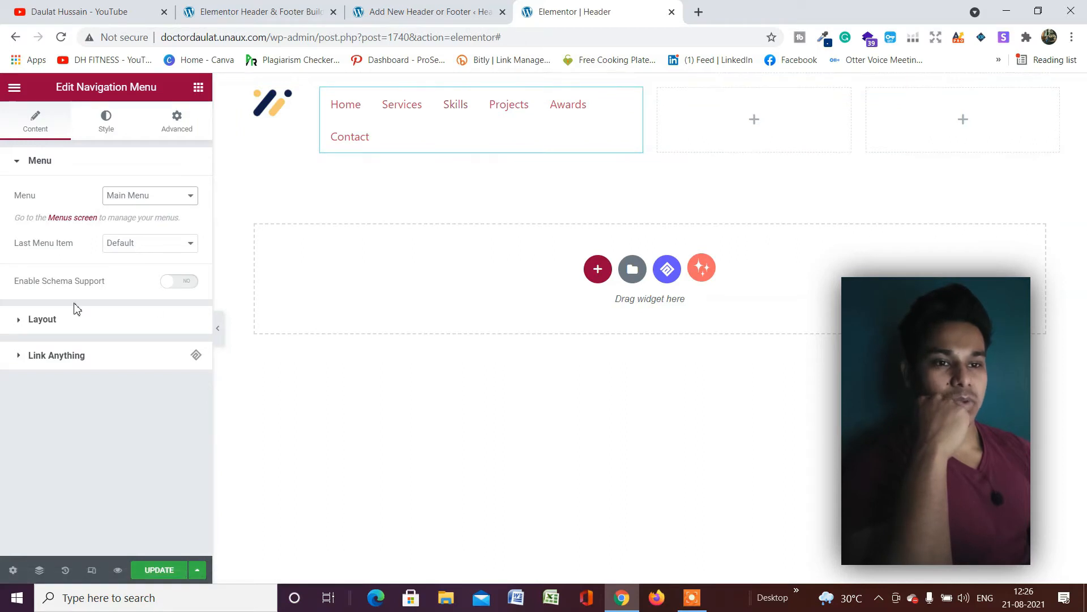
left_click(106, 136)
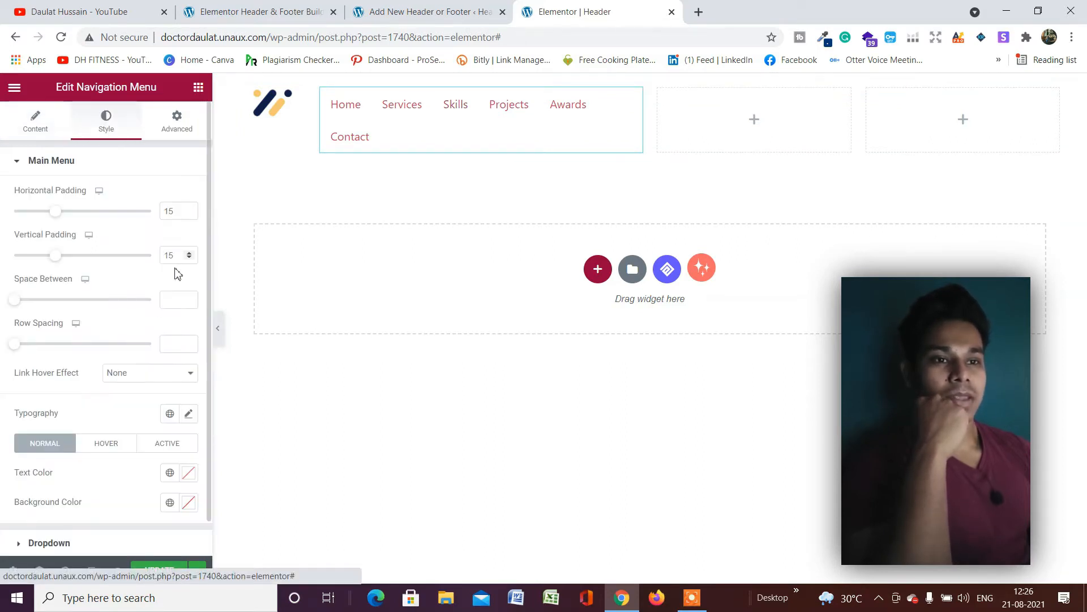
scroll(173, 391, "down", 1)
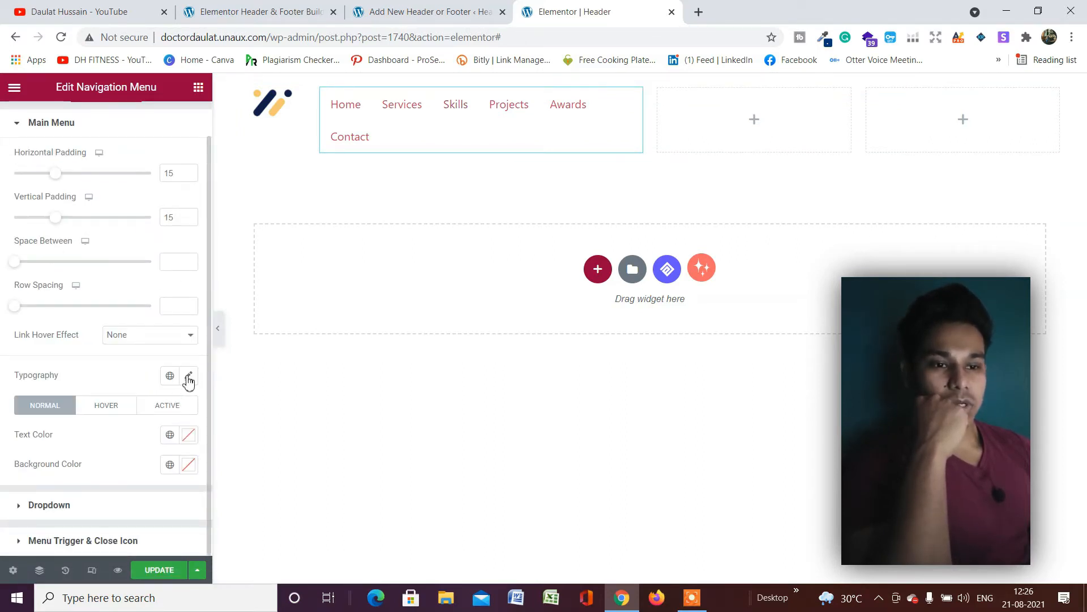
left_click(188, 379)
scroll(102, 407, "down", 3)
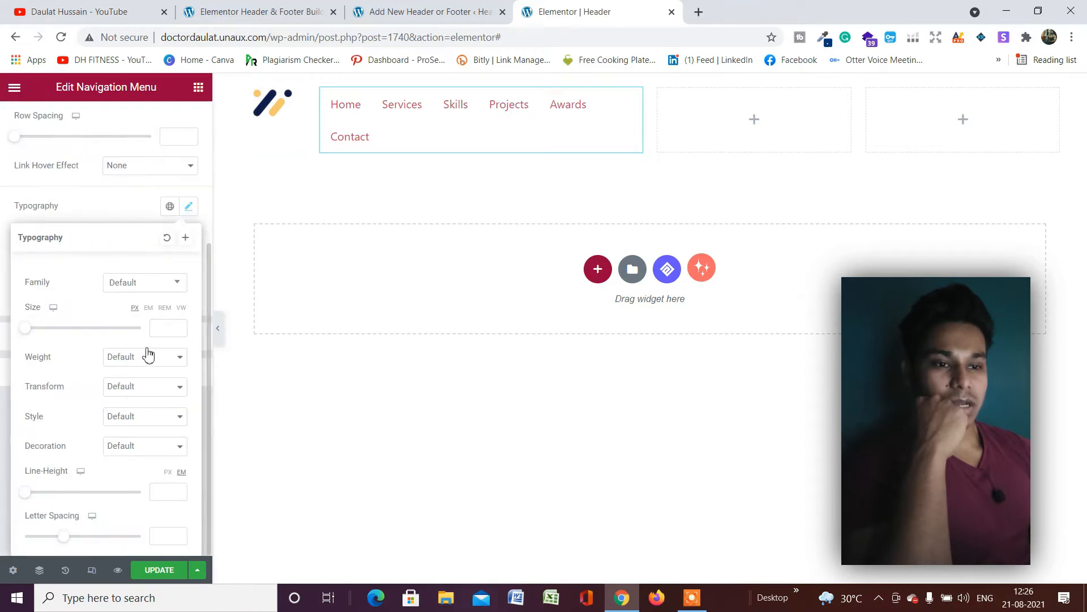
left_click(140, 283)
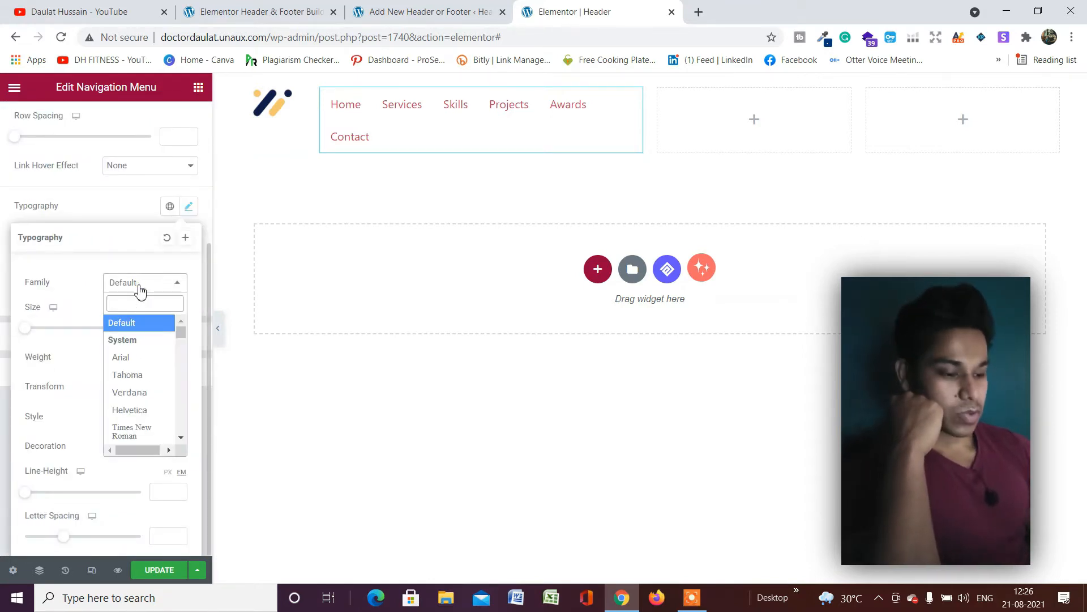
type("poo")
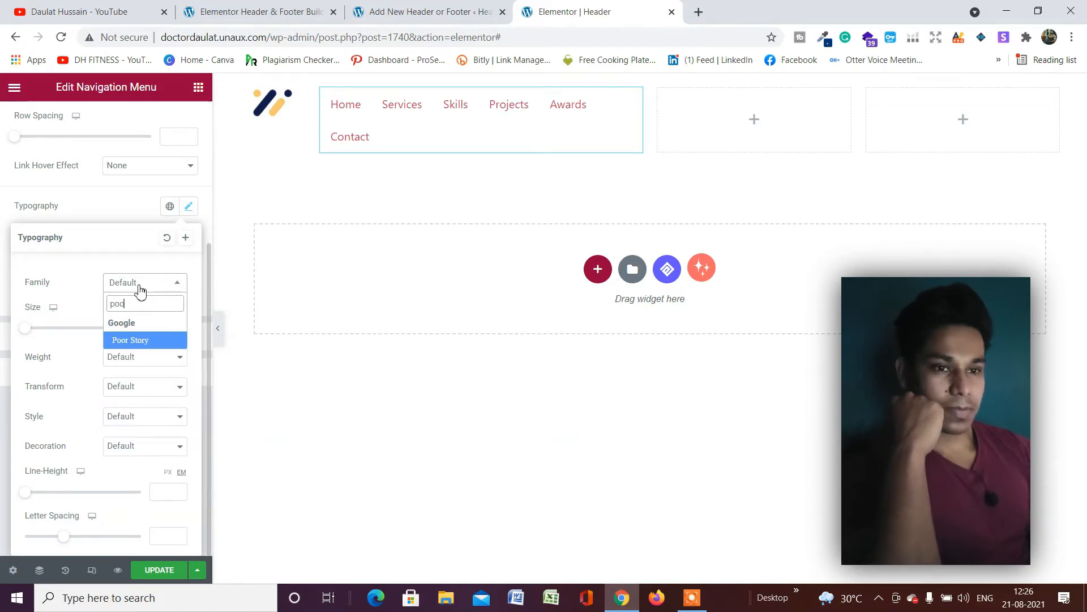
type("p")
key("BackSpace")
key("BackSpace")
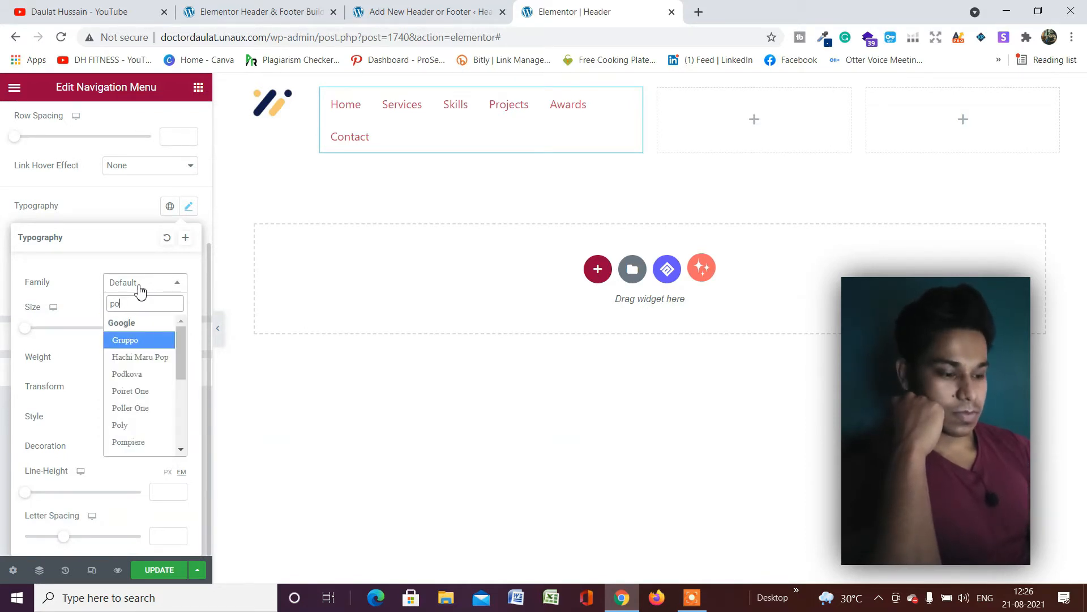
type("pp")
key("Return")
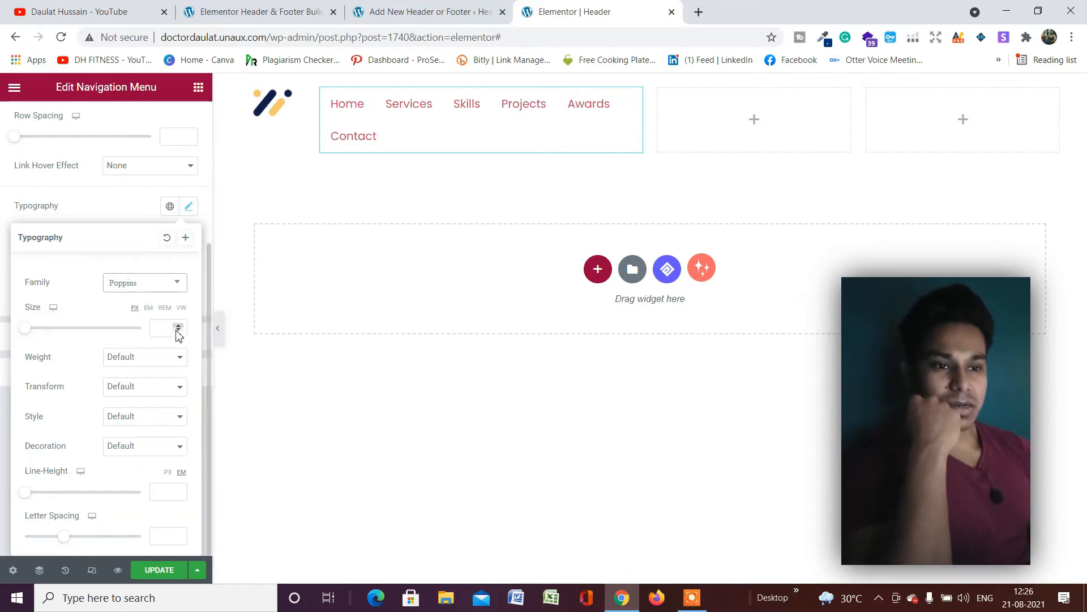
Step: Set the navigation menu's font weight to 700
left_click(160, 358)
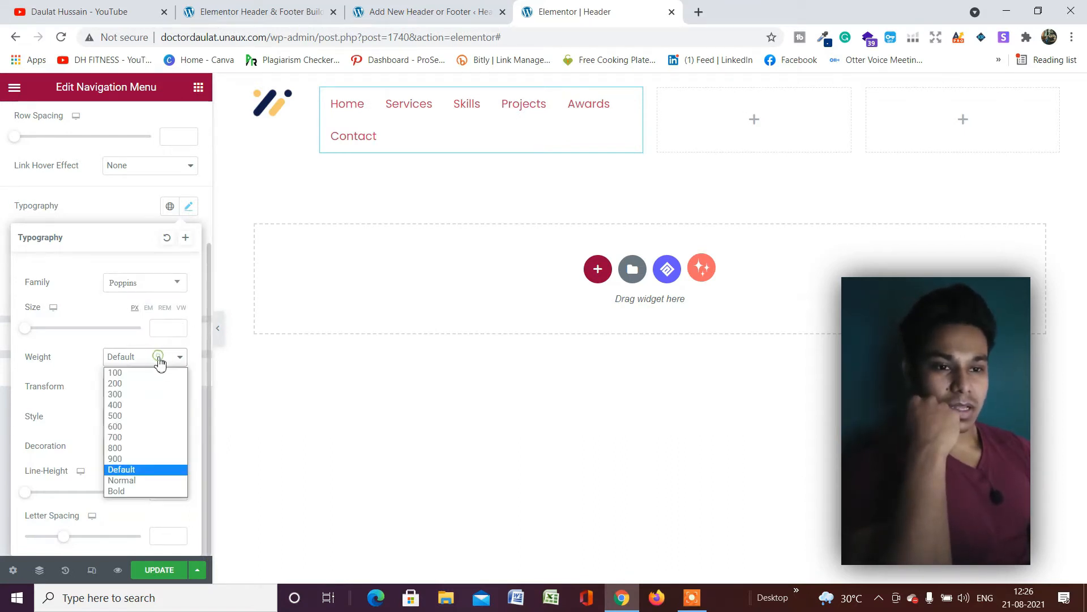
left_click(150, 438)
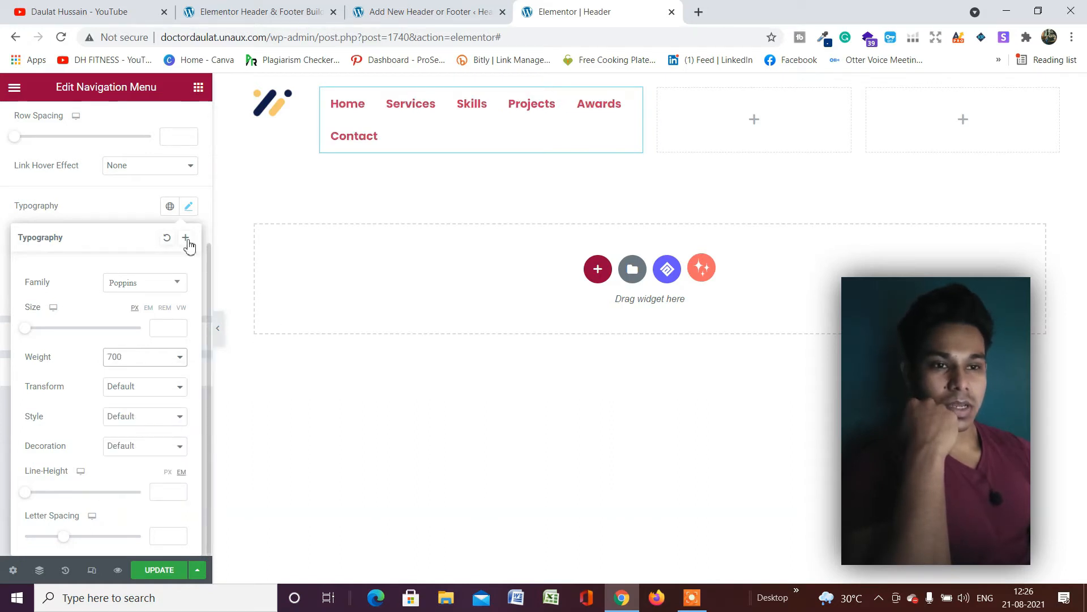
left_click(135, 209)
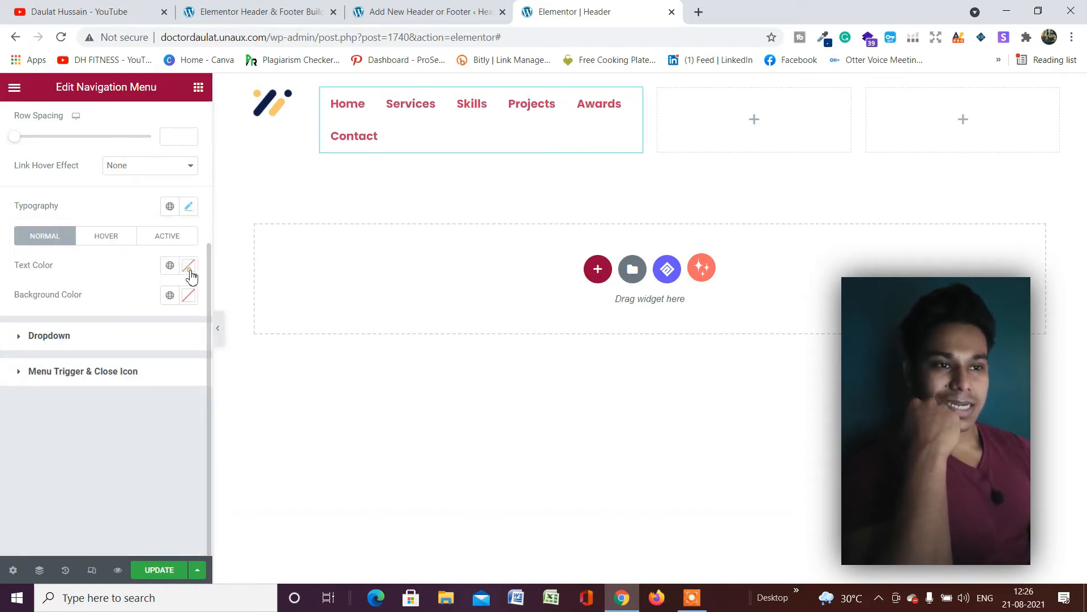
Step: Set the navigation menu's normal text color to black (#000000)
left_click(189, 265)
left_click_drag(148, 363, 178, 422)
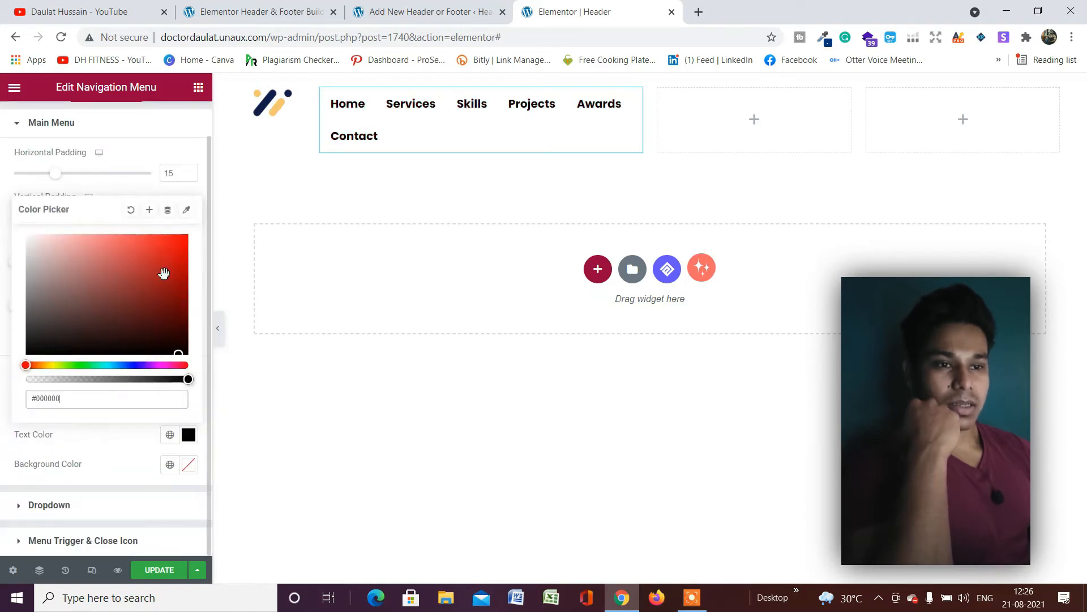
left_click(111, 183)
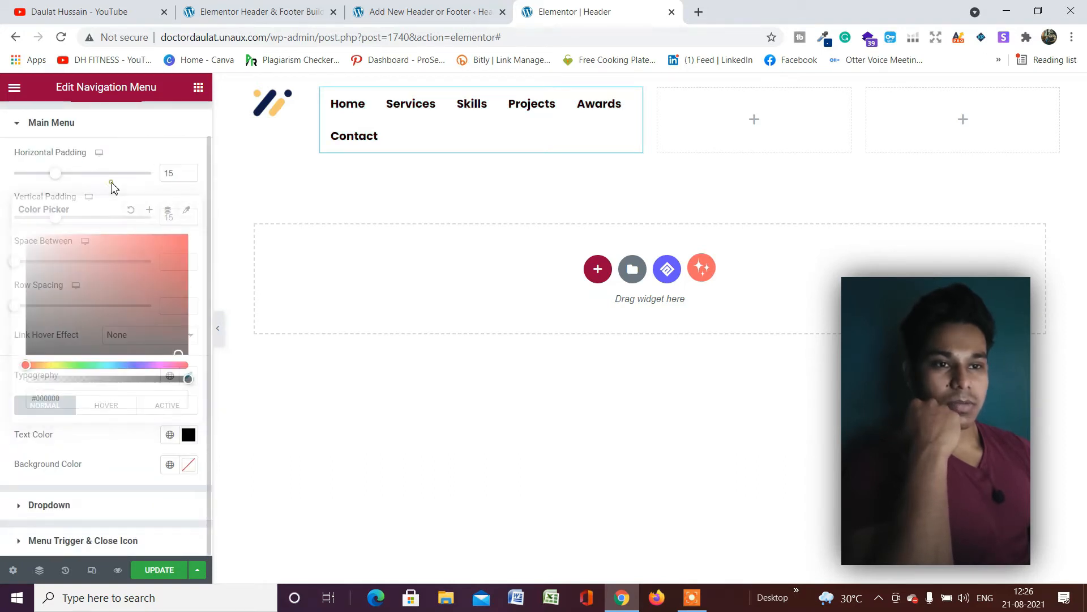
Step: Apply the global Primary color to the menu's normal text and Accent Secondary to its hover text
left_click(169, 437)
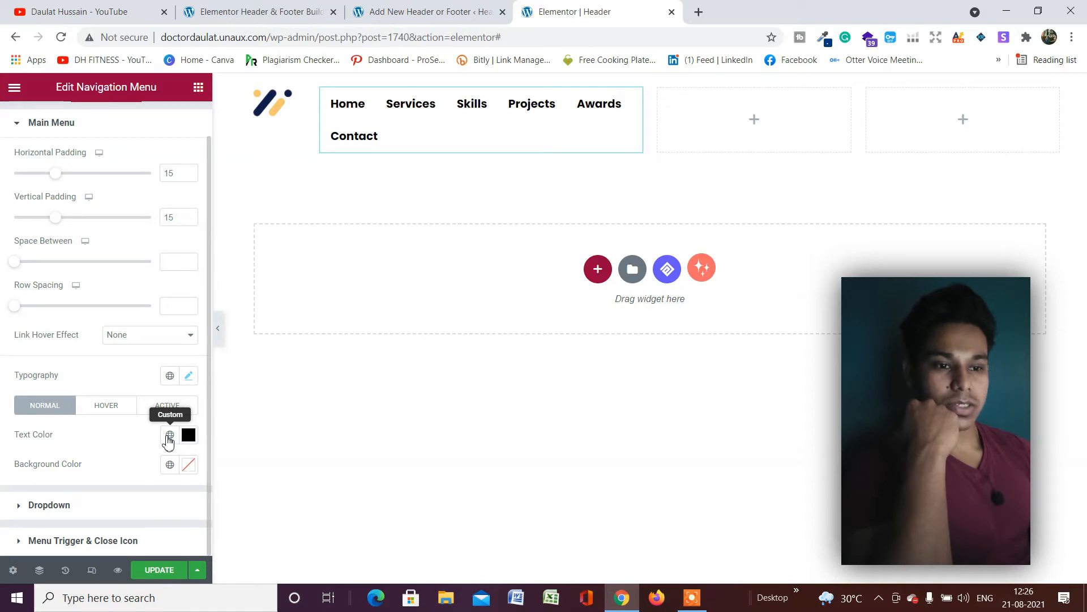
left_click(56, 309)
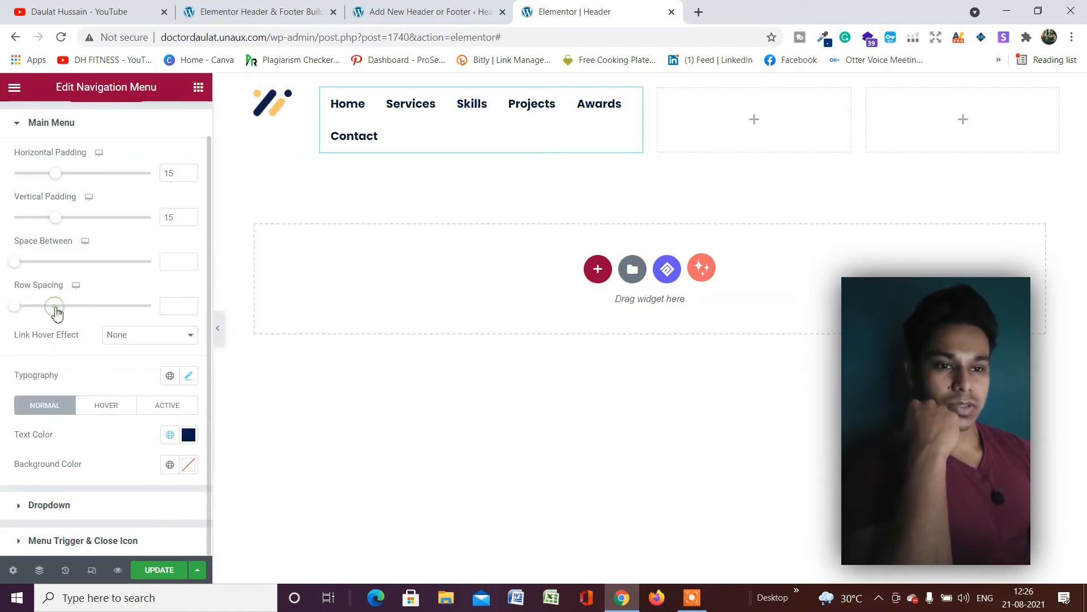
left_click(105, 410)
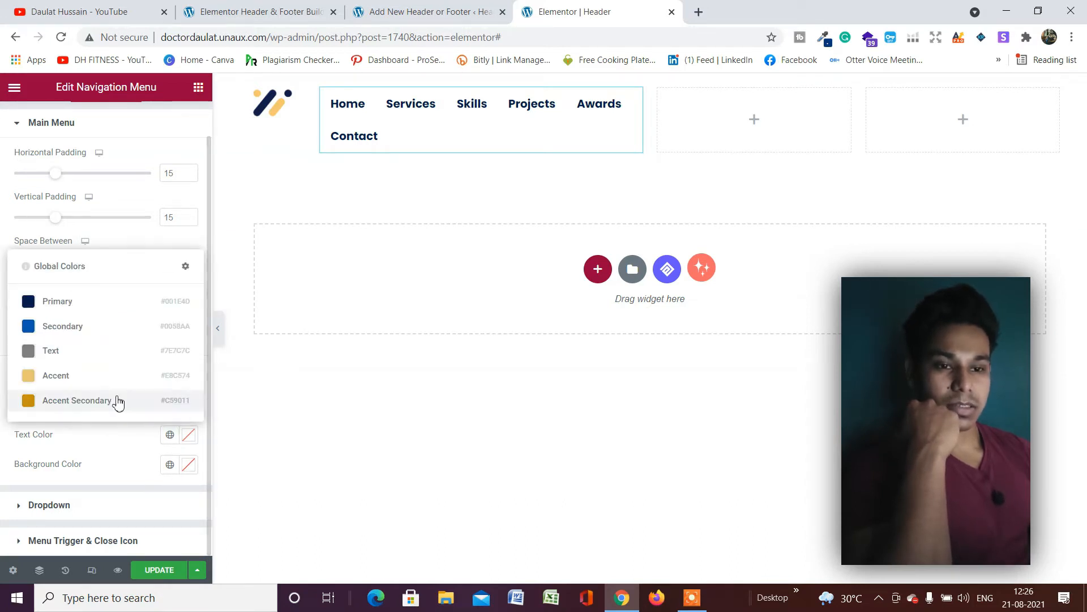
left_click(97, 401)
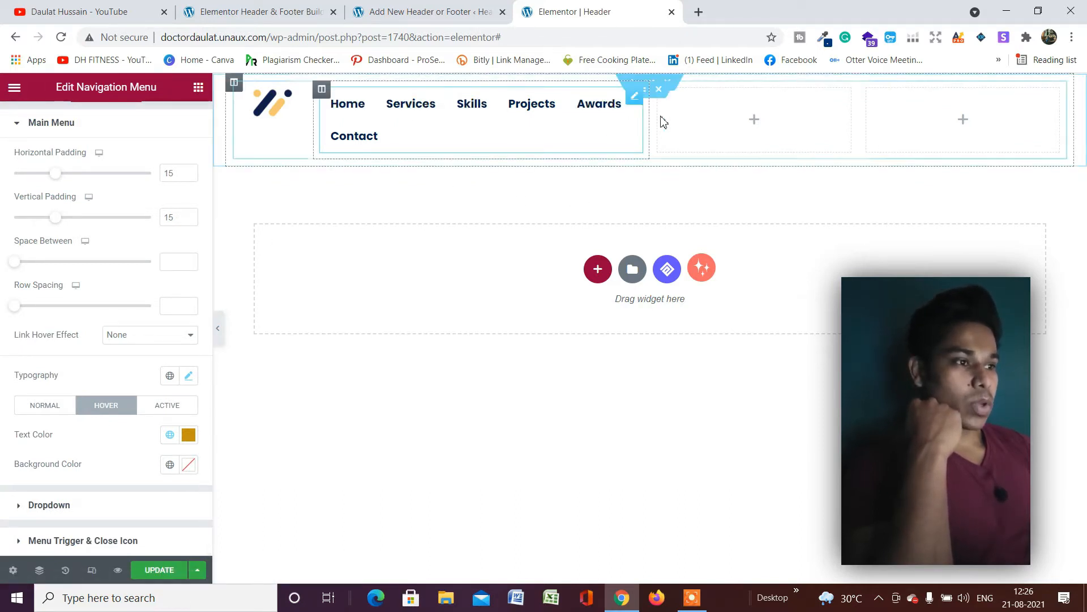
Step: Widen the menu column until all items fit on one line and set its width to 60%
left_click_drag(651, 116, 716, 106)
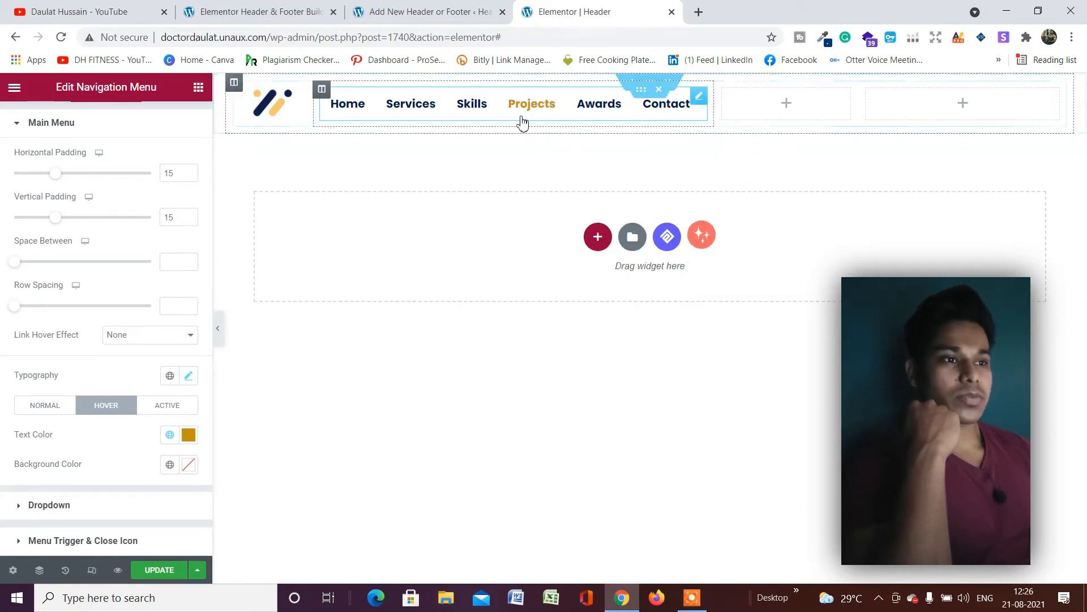
left_click(197, 88)
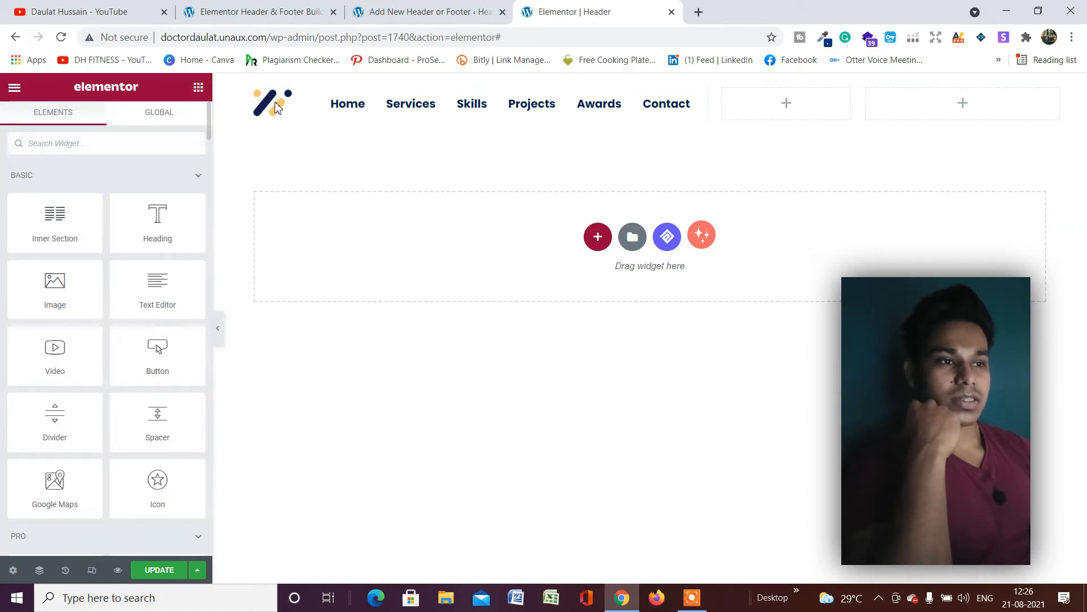
left_click(321, 89)
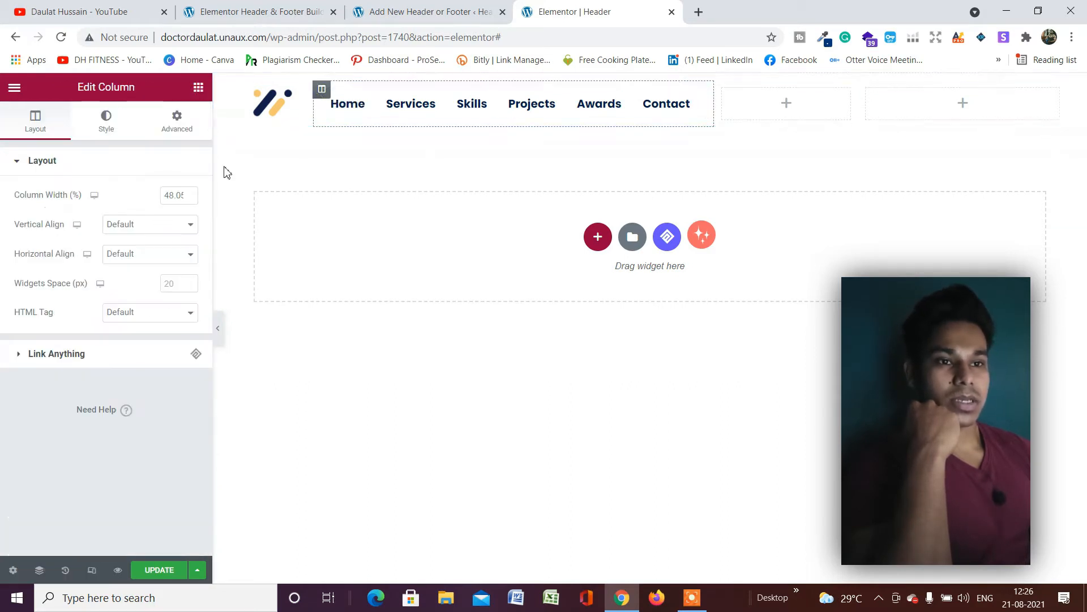
double_click(176, 196)
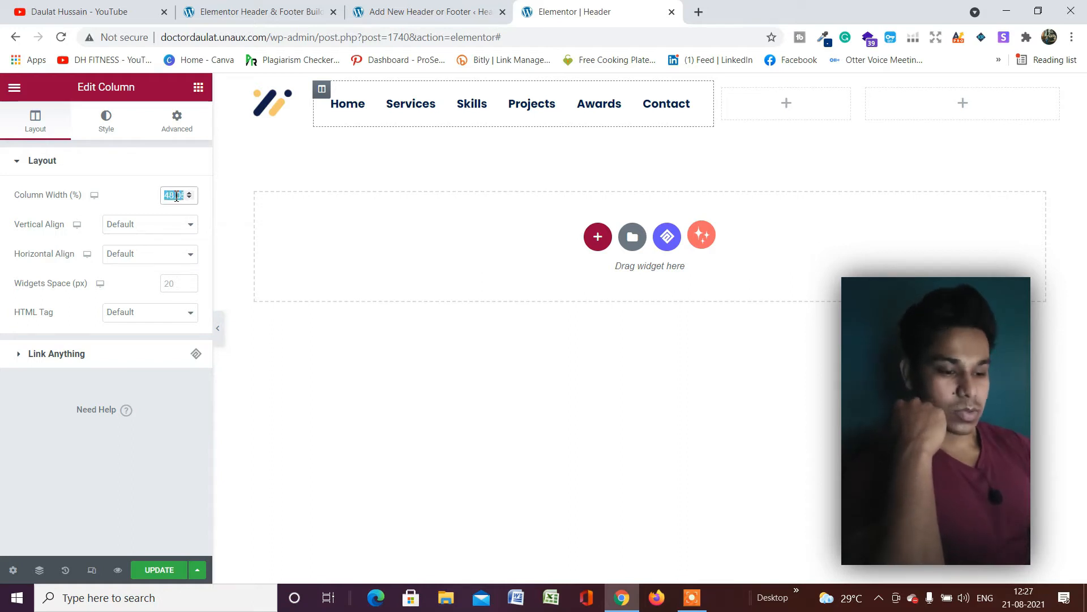
type("60")
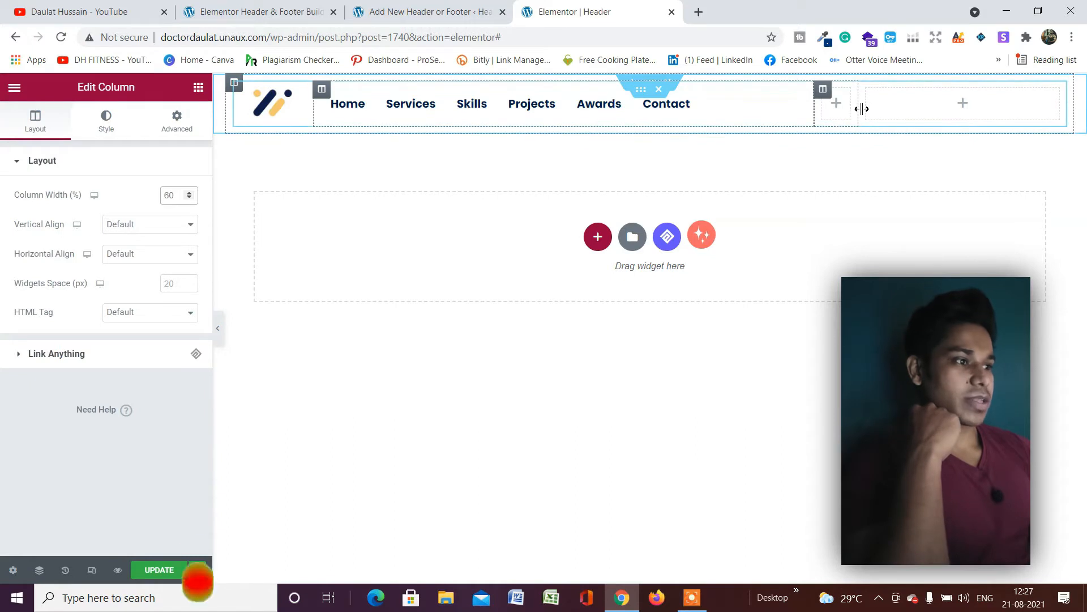
Step: Narrow the menu column to just past the Contact item and give the two empty columns about equal widths
left_click_drag(862, 109, 889, 109)
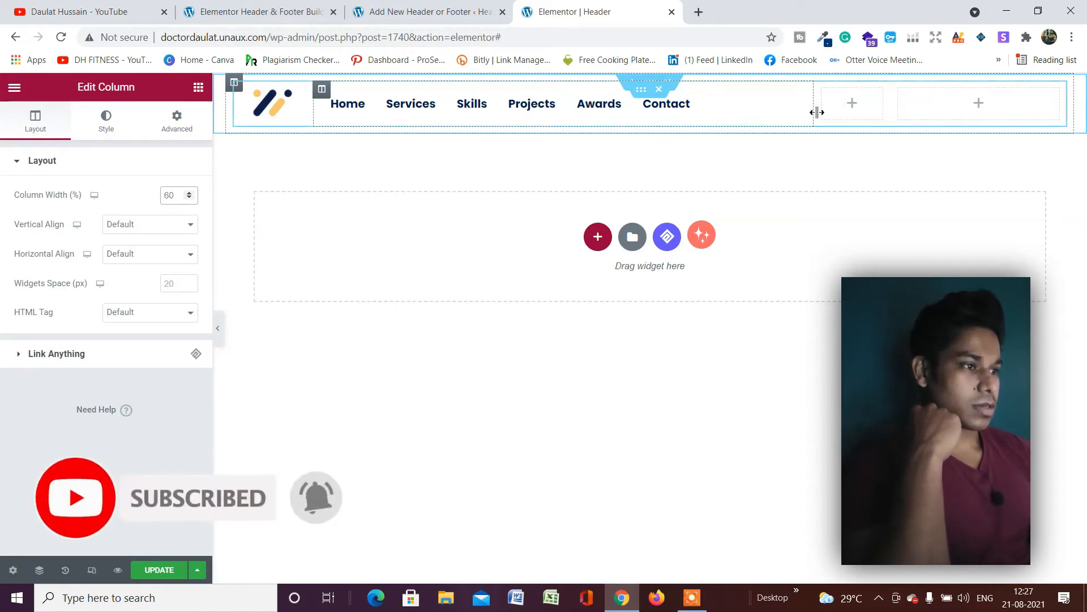
left_click_drag(814, 112, 749, 116)
left_click_drag(891, 118, 908, 112)
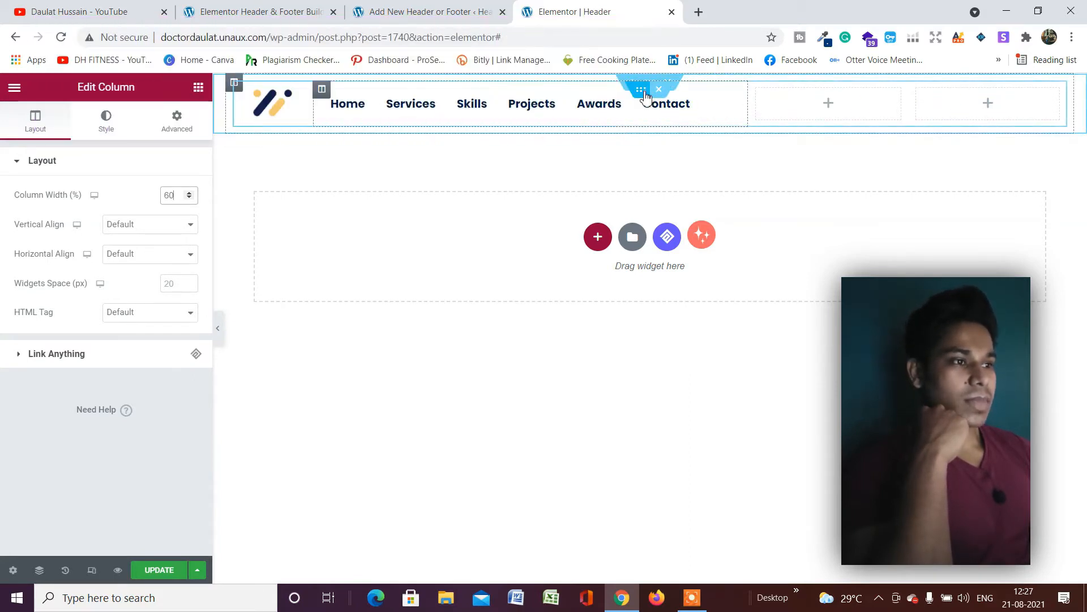
Step: Give the inner section a classic background in semi-transparent white, #FFFFFF5E
left_click(644, 93)
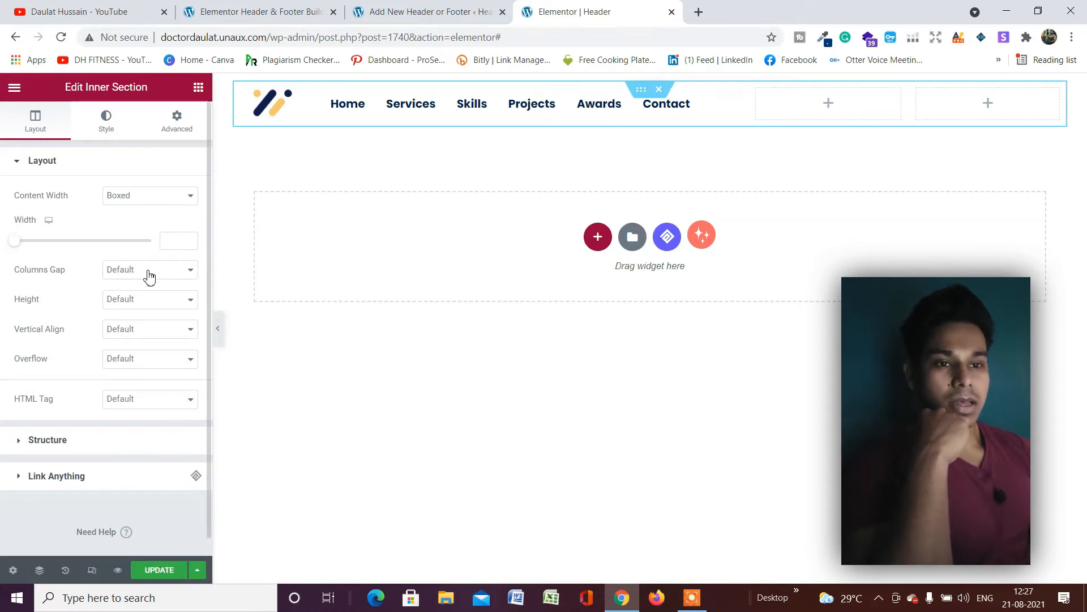
scroll(111, 251, "down", 1)
scroll(113, 256, "up", 1)
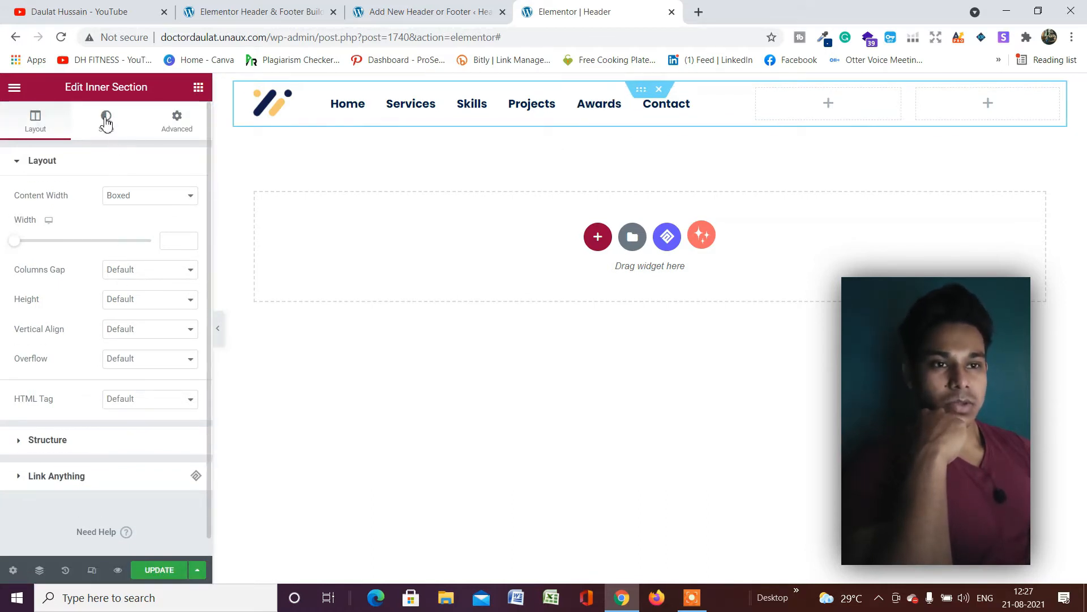
left_click(105, 121)
scroll(126, 211, "down", 2)
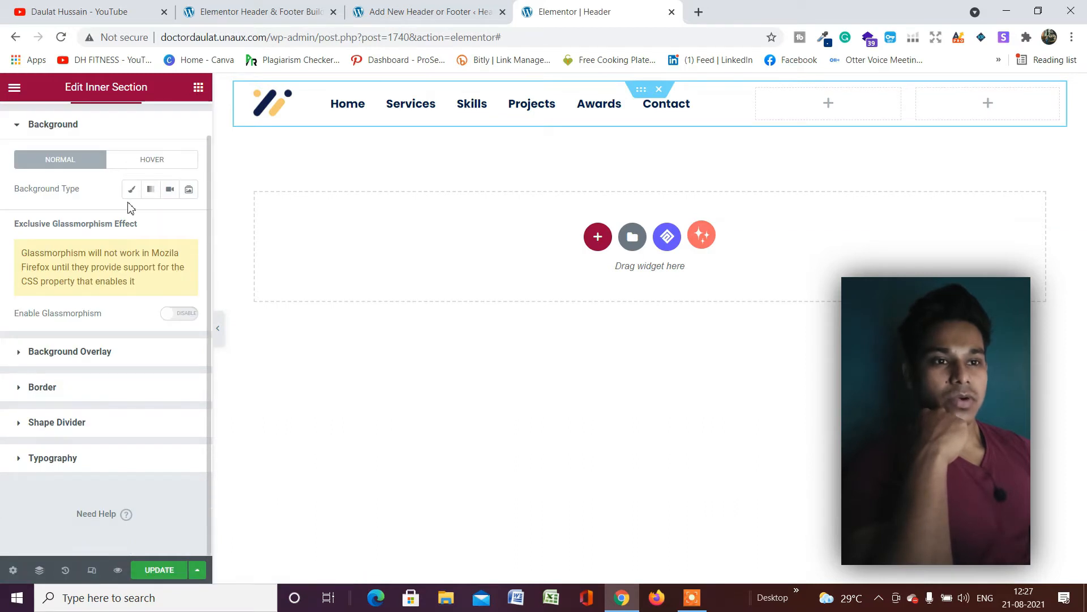
left_click(130, 191)
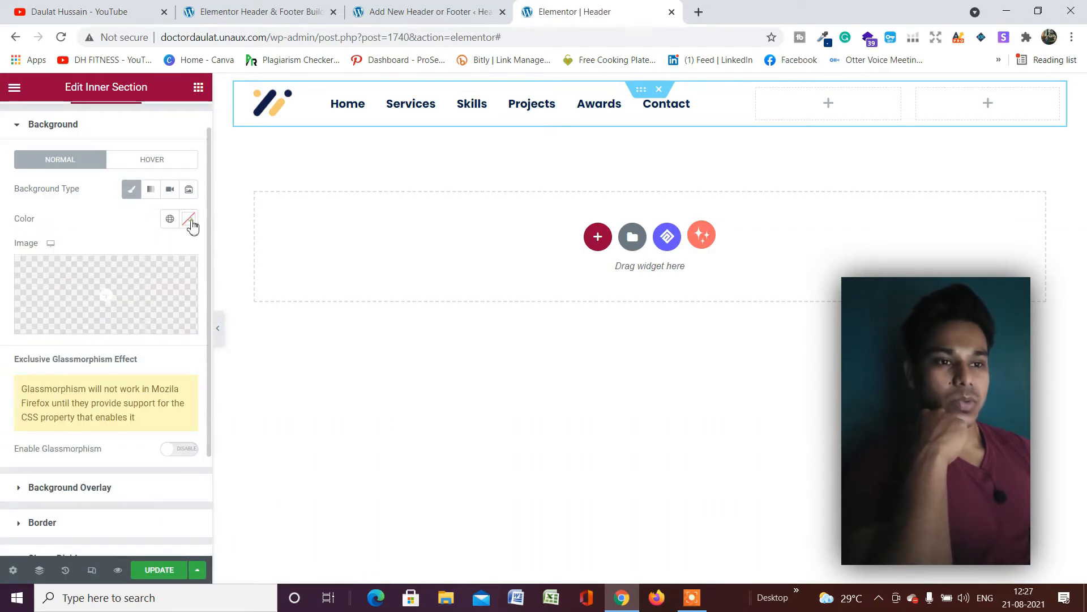
left_click(188, 219)
left_click(92, 331)
left_click_drag(81, 324, 19, 270)
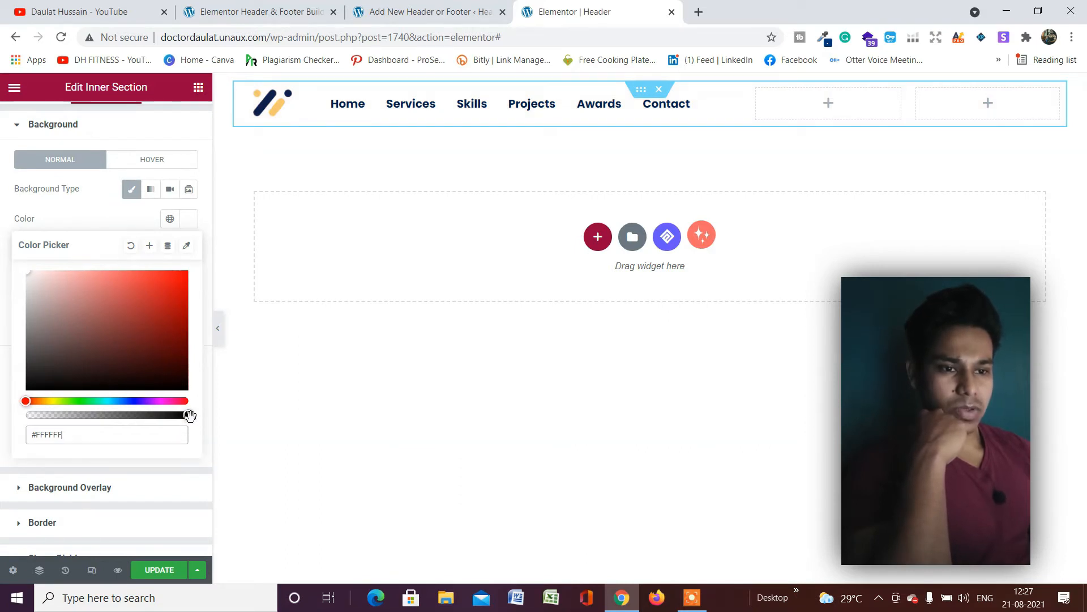
left_click_drag(188, 416, 97, 415)
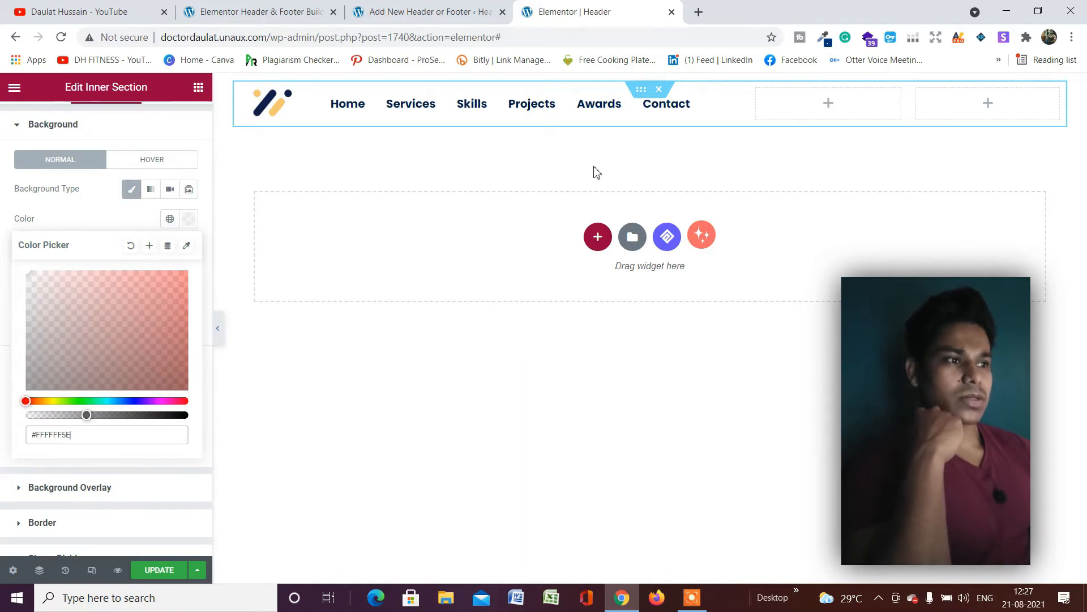
Step: Search the widgets for "social" and place the Social Icons widget in the third column
left_click(199, 87)
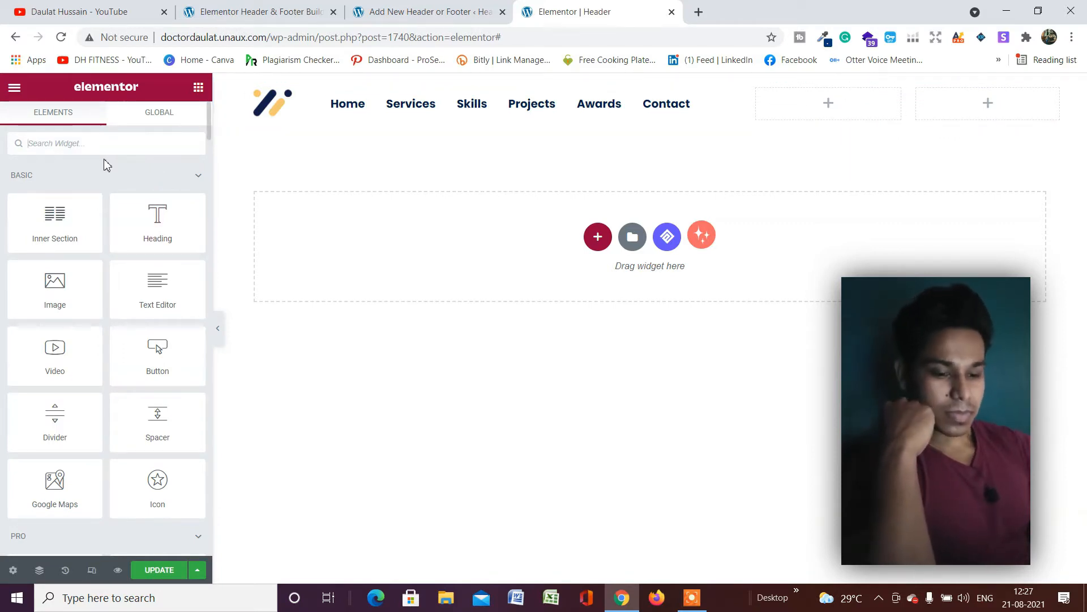
type("s")
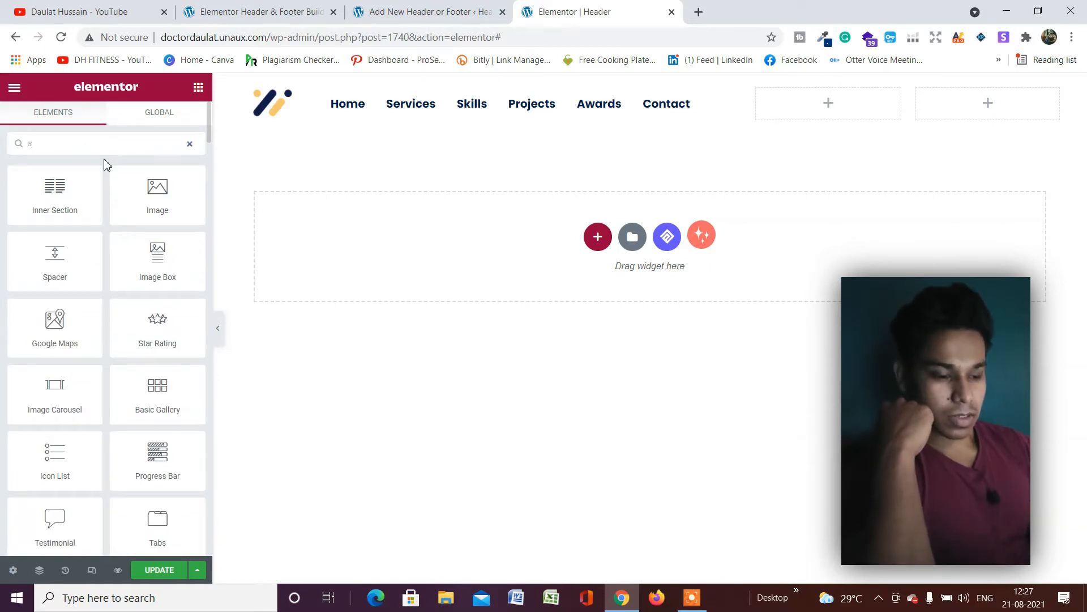
type("ocial")
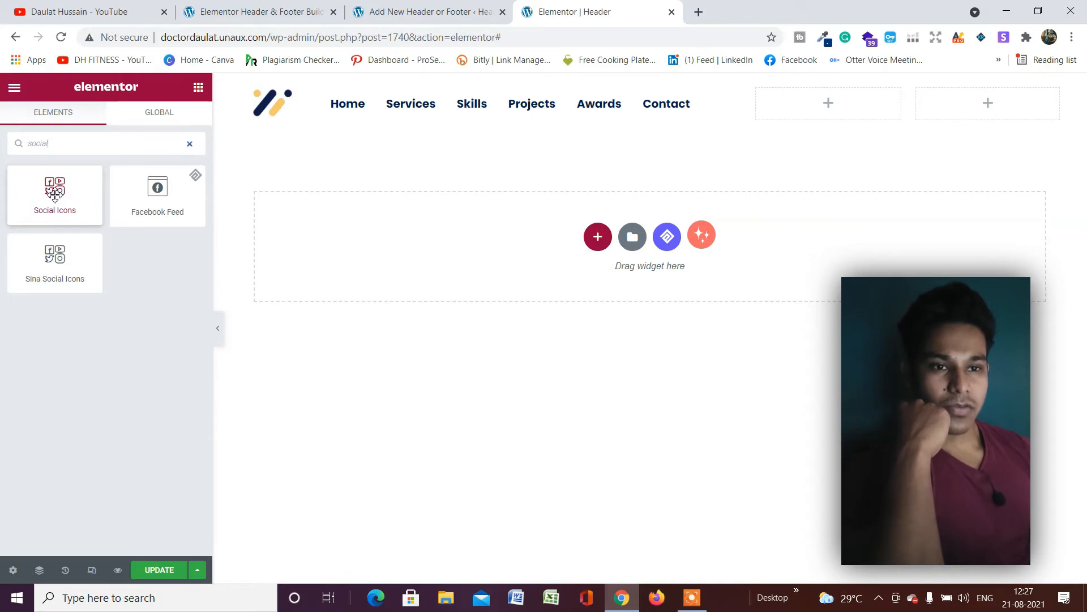
left_click_drag(50, 194, 776, 97)
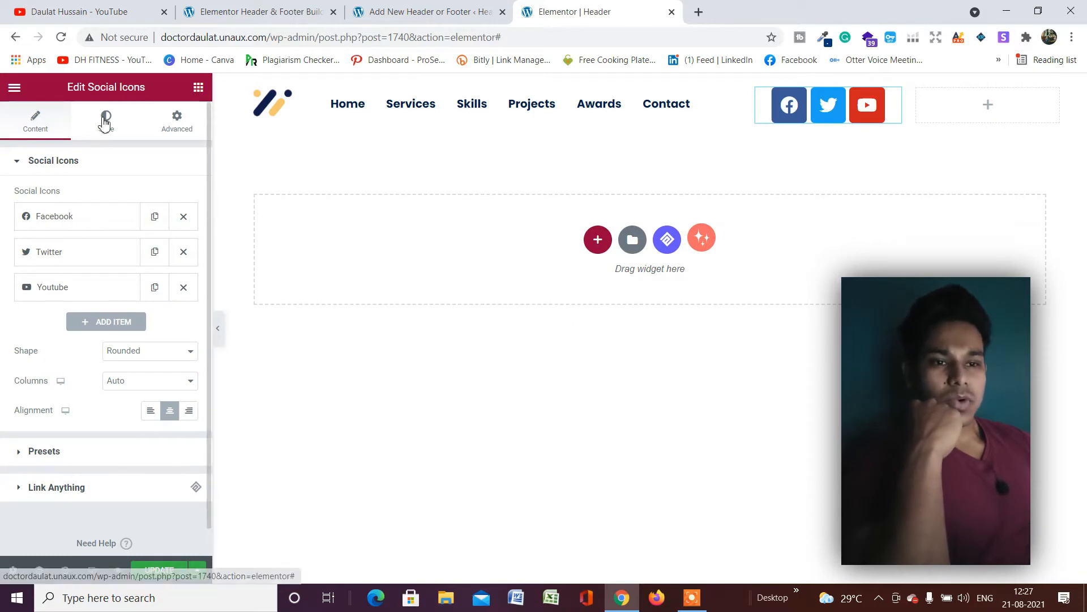
Step: Set the social icons' shape to Circle and their alignment to center
left_click(136, 354)
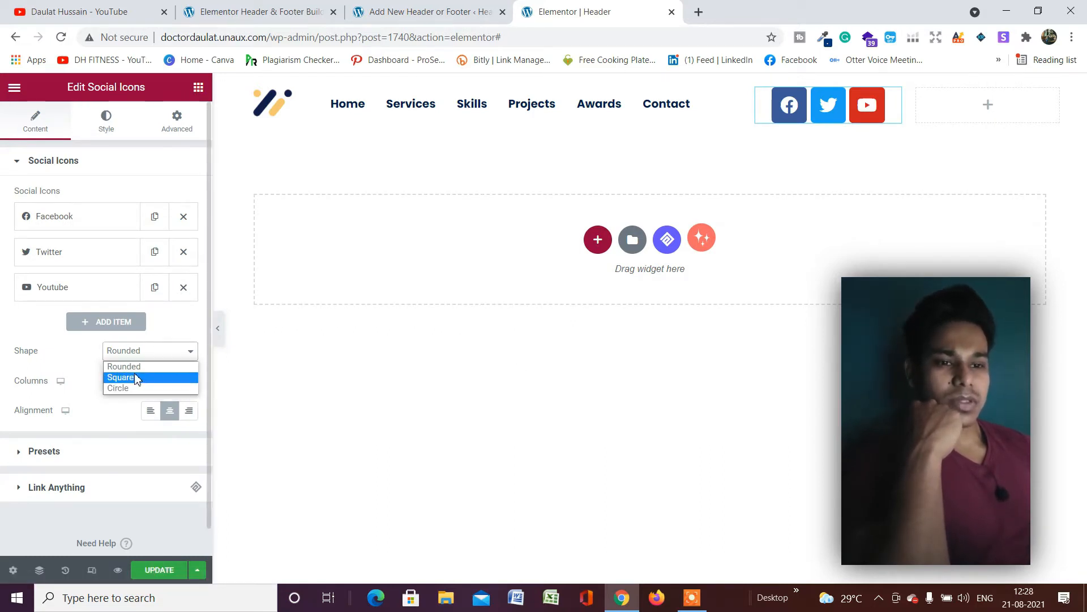
left_click(137, 377)
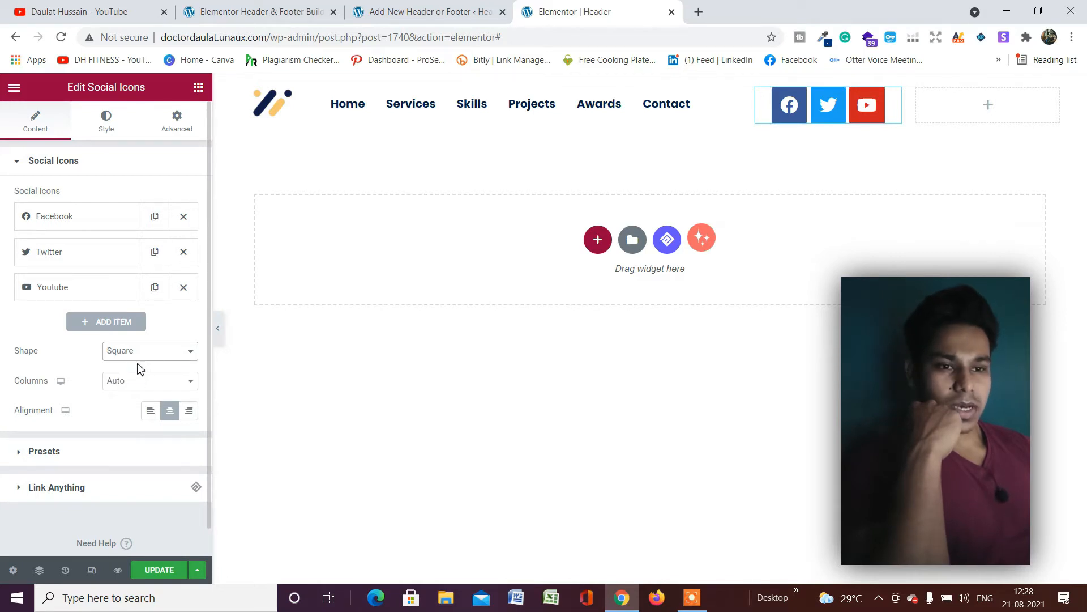
left_click(138, 352)
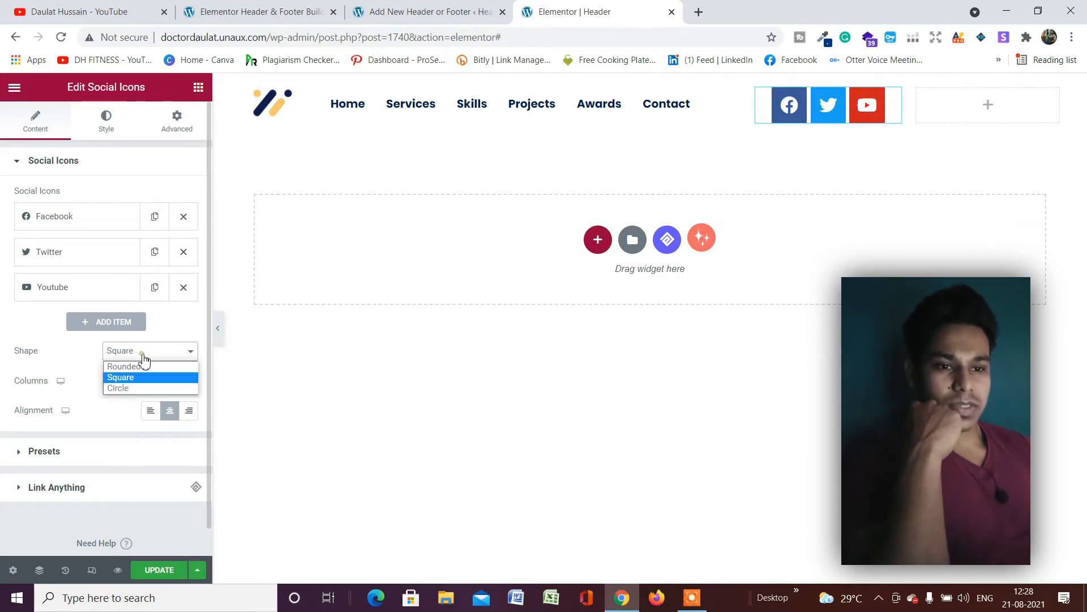
left_click(131, 388)
left_click(152, 411)
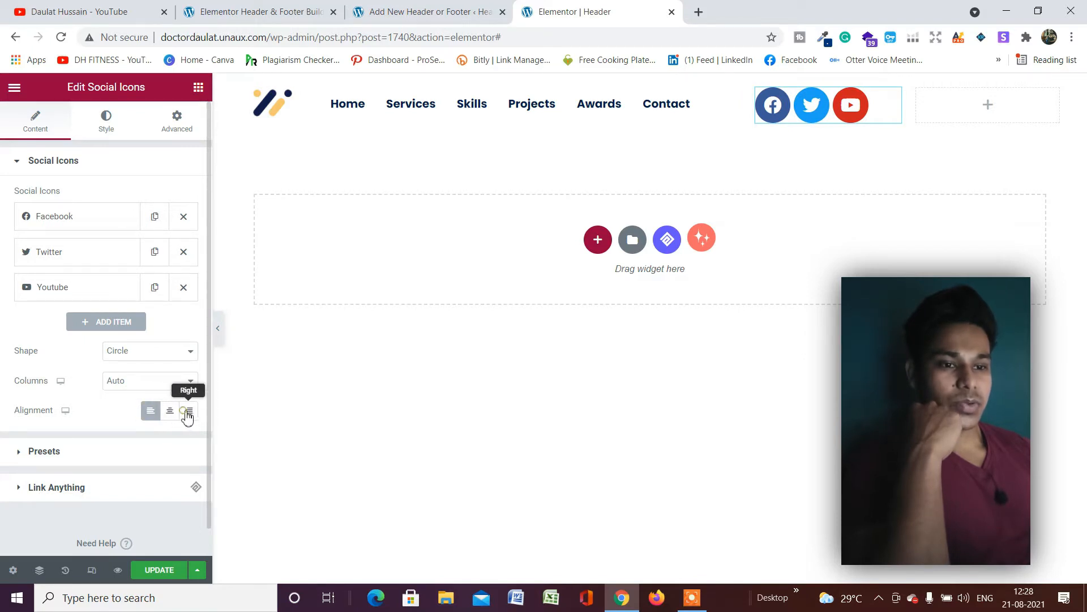
left_click(187, 416)
left_click(171, 419)
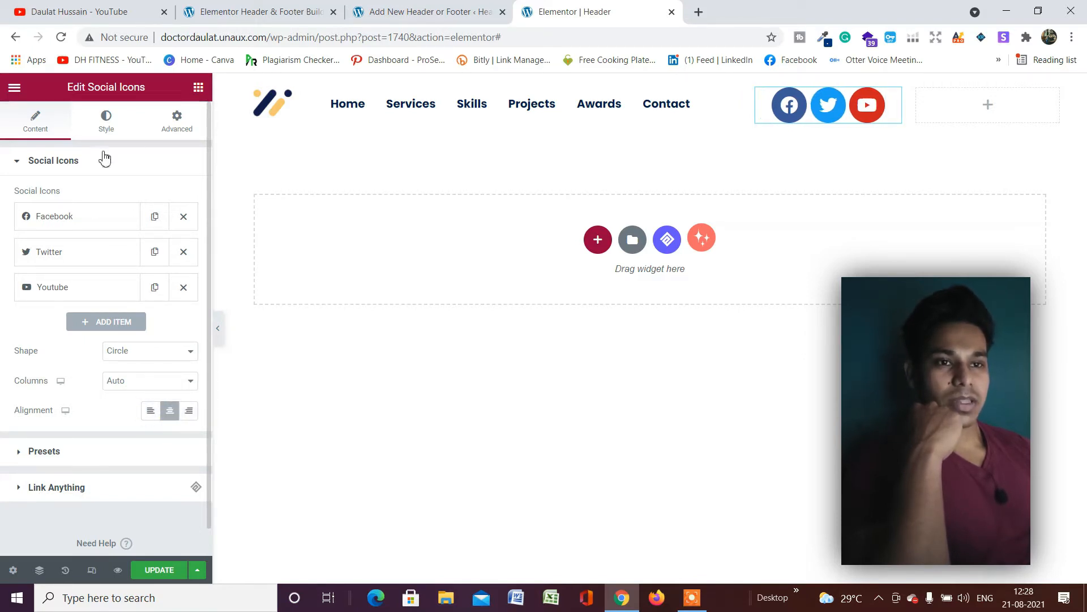
Step: Switch the social icons' color style from the official colors to Custom
left_click(104, 121)
scroll(135, 195, "down", 1)
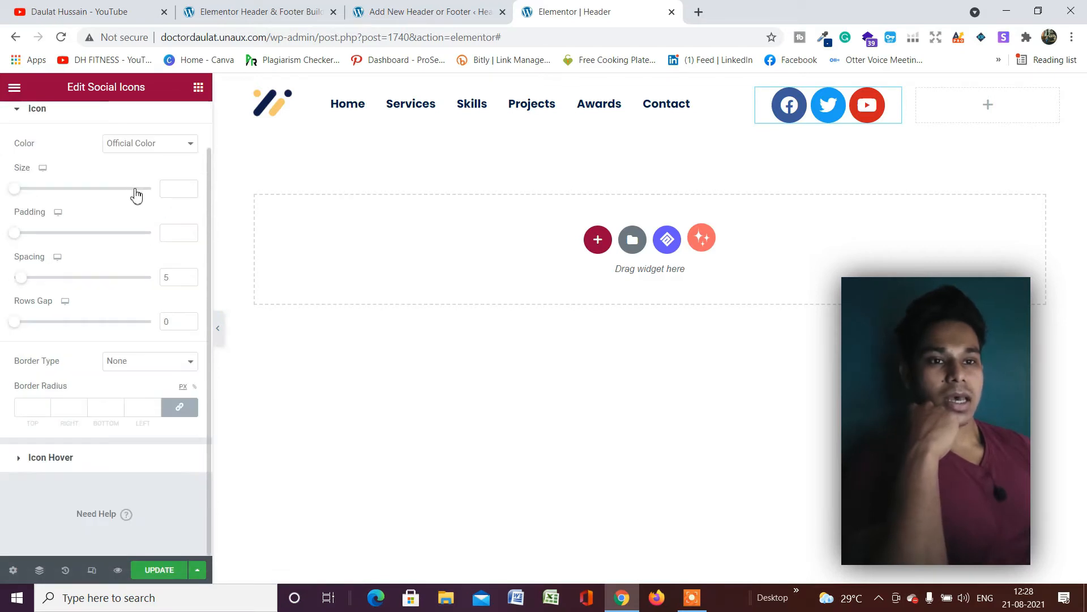
scroll(110, 197, "up", 1)
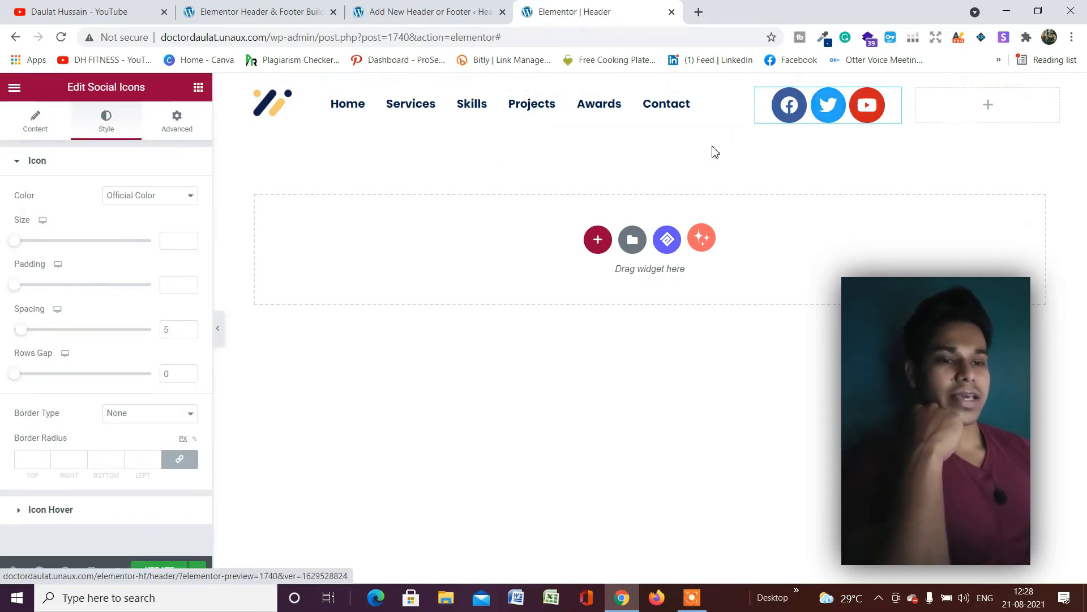
left_click(179, 198)
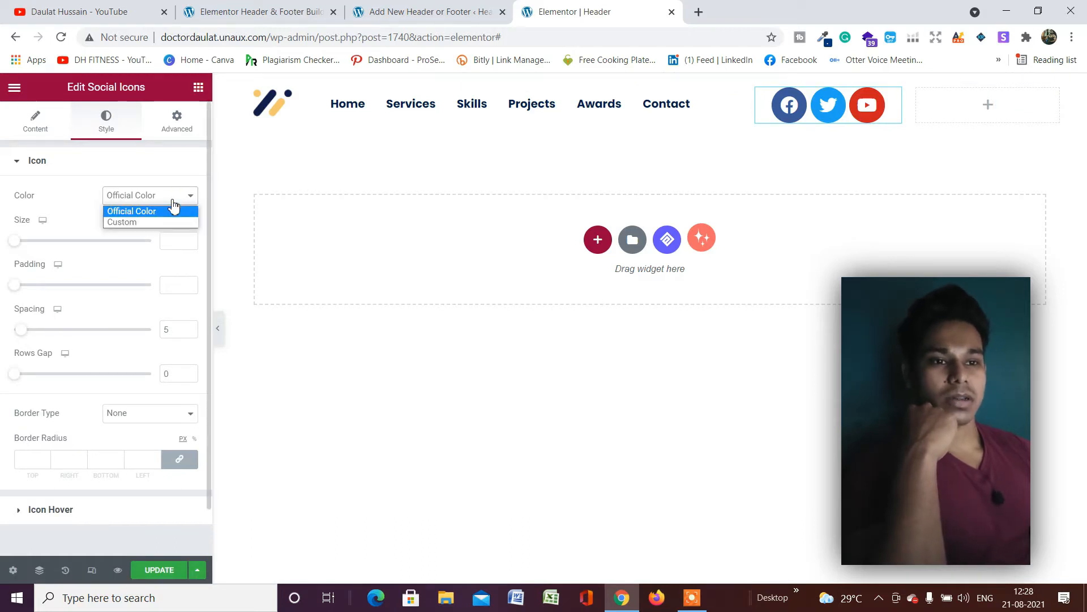
left_click(170, 222)
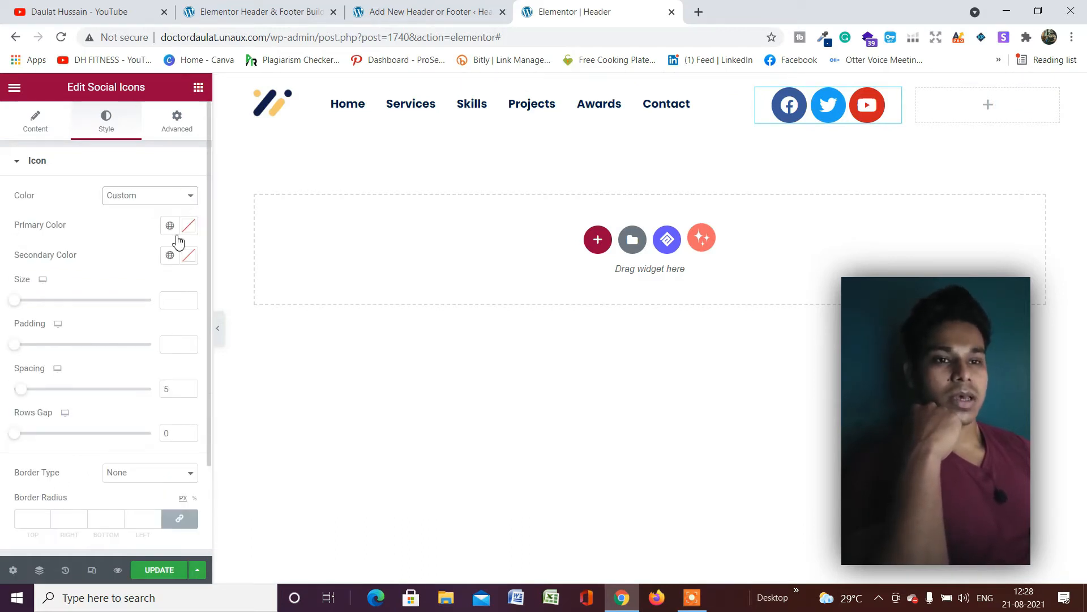
Step: Make the social icons' primary color a fully transparent near-white, #FDF6F600
left_click(189, 225)
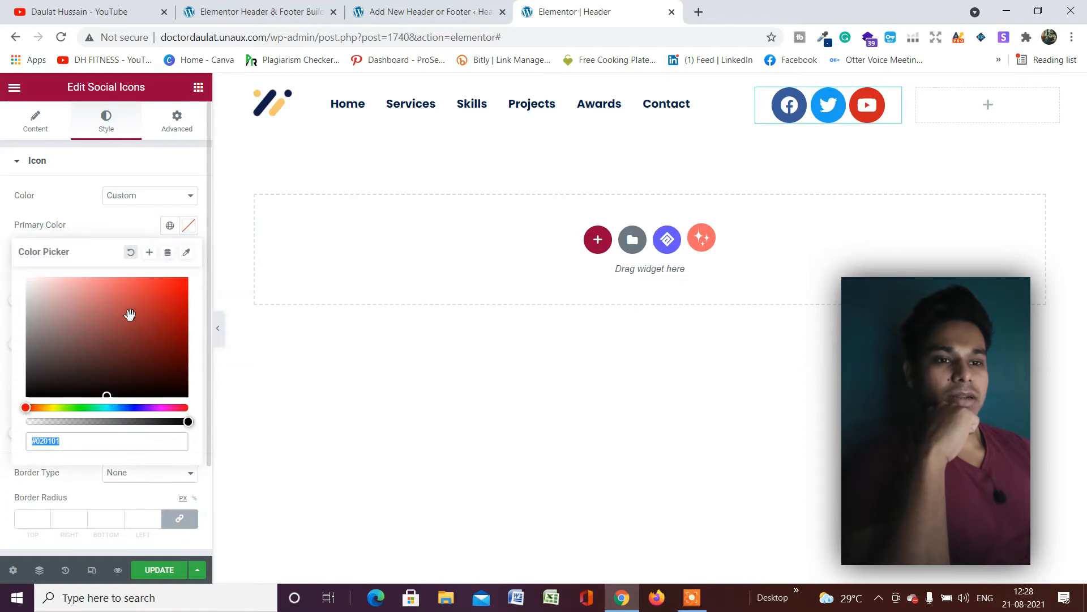
left_click(125, 322)
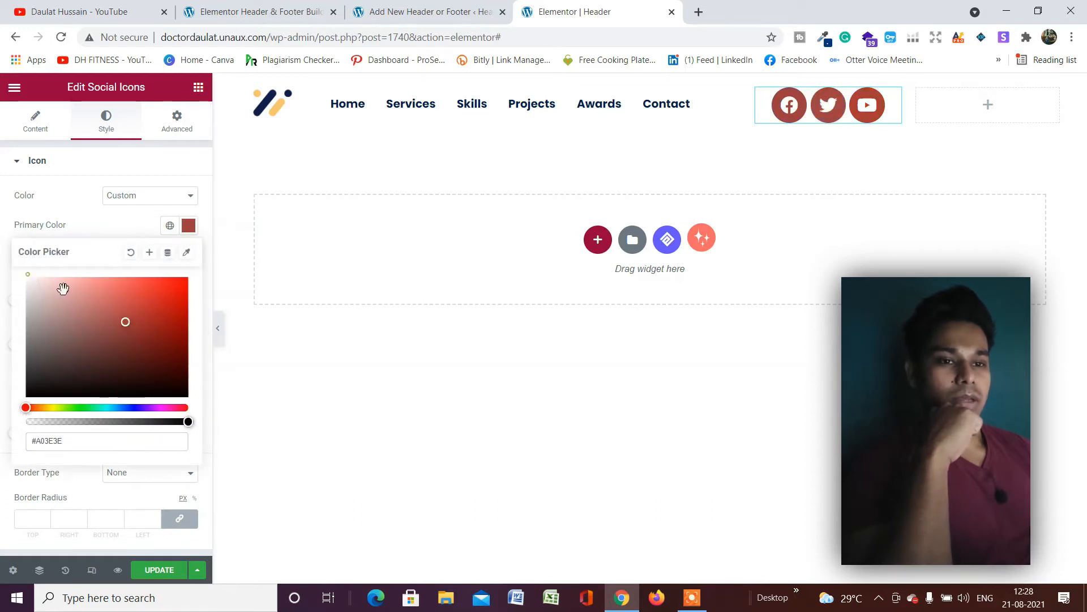
left_click_drag(116, 319, 49, 284)
double_click(2, 261)
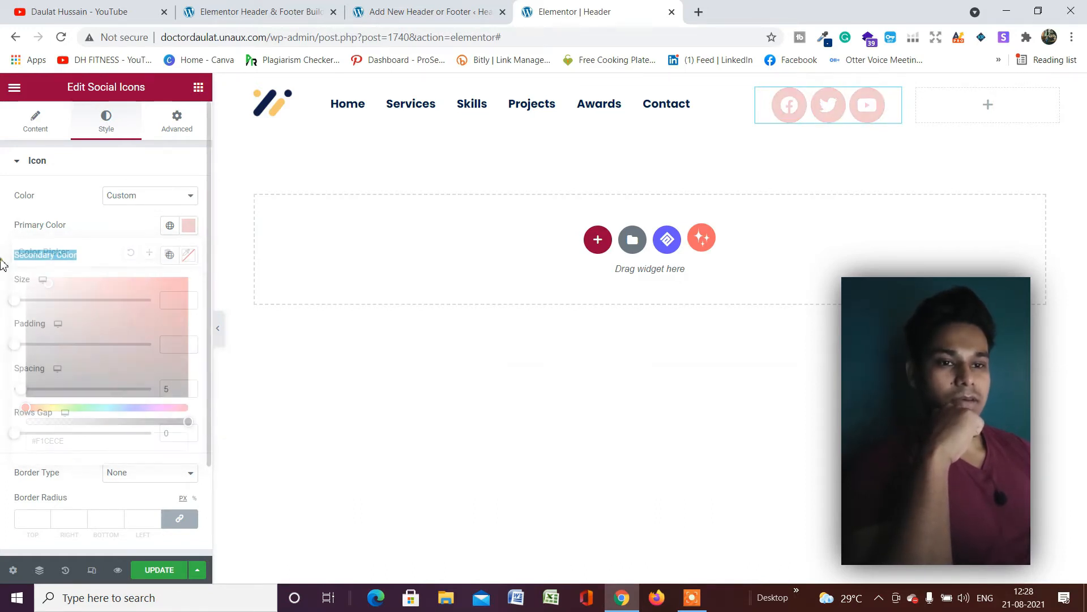
left_click(188, 234)
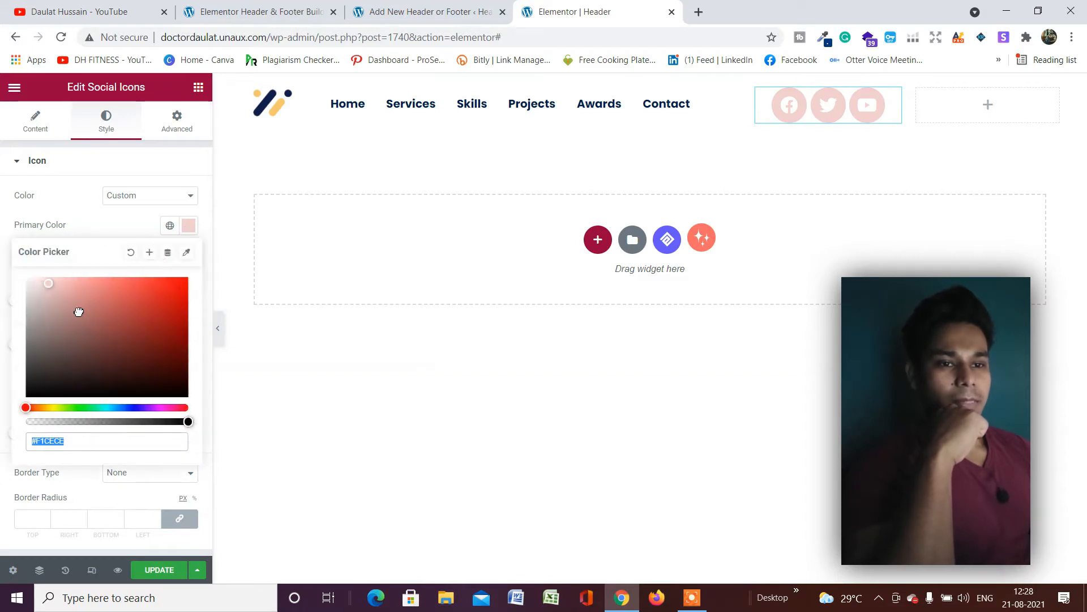
left_click_drag(78, 311, 32, 281)
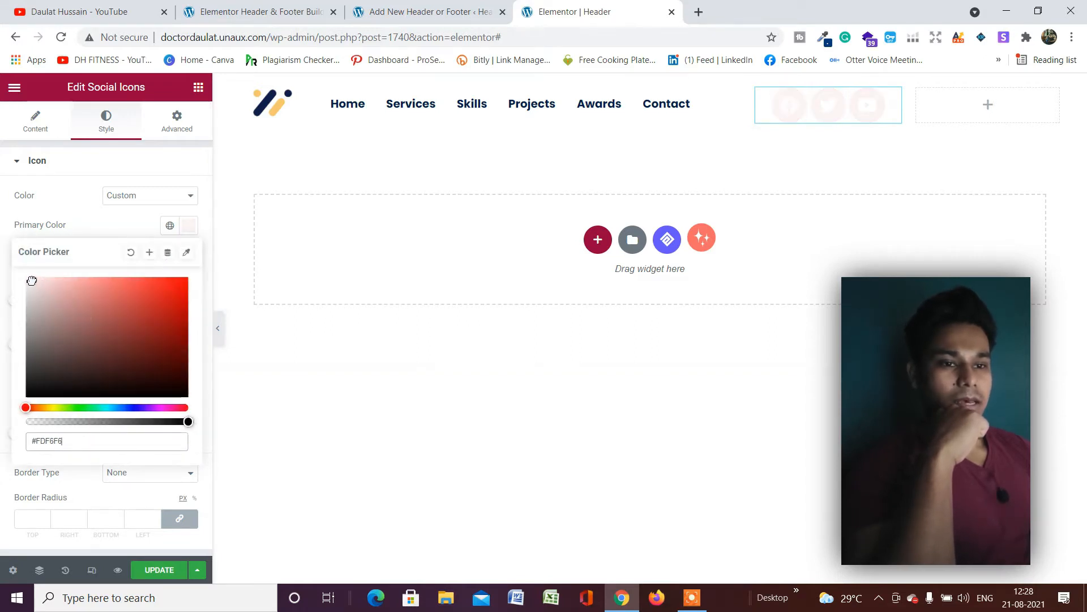
left_click_drag(188, 420, 5, 421)
left_click(172, 437)
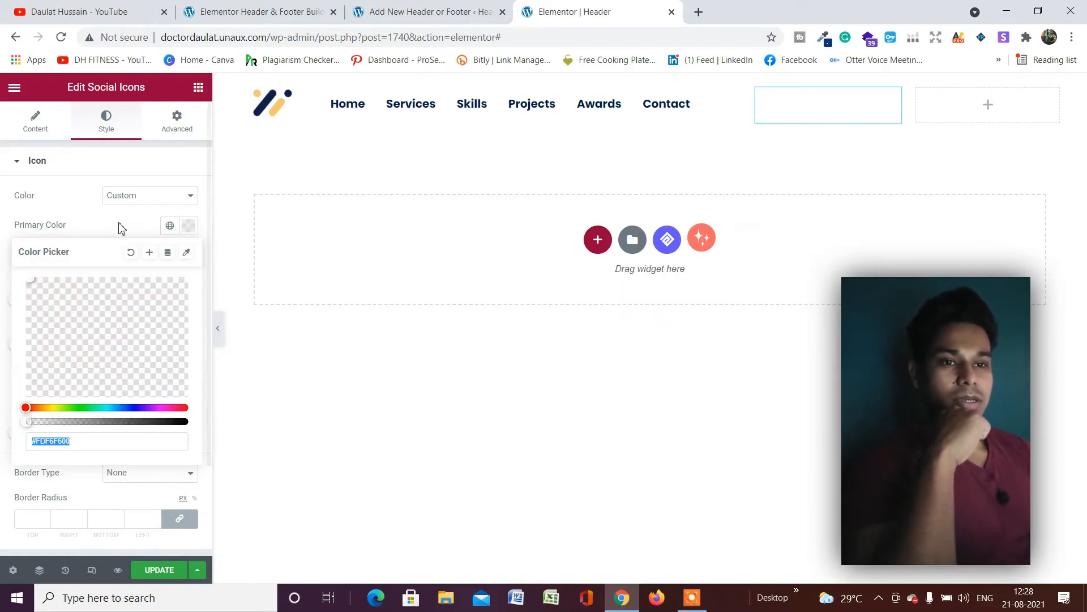
left_click(90, 222)
Step: Apply the dark navy global color as the social icons' secondary color
left_click(189, 258)
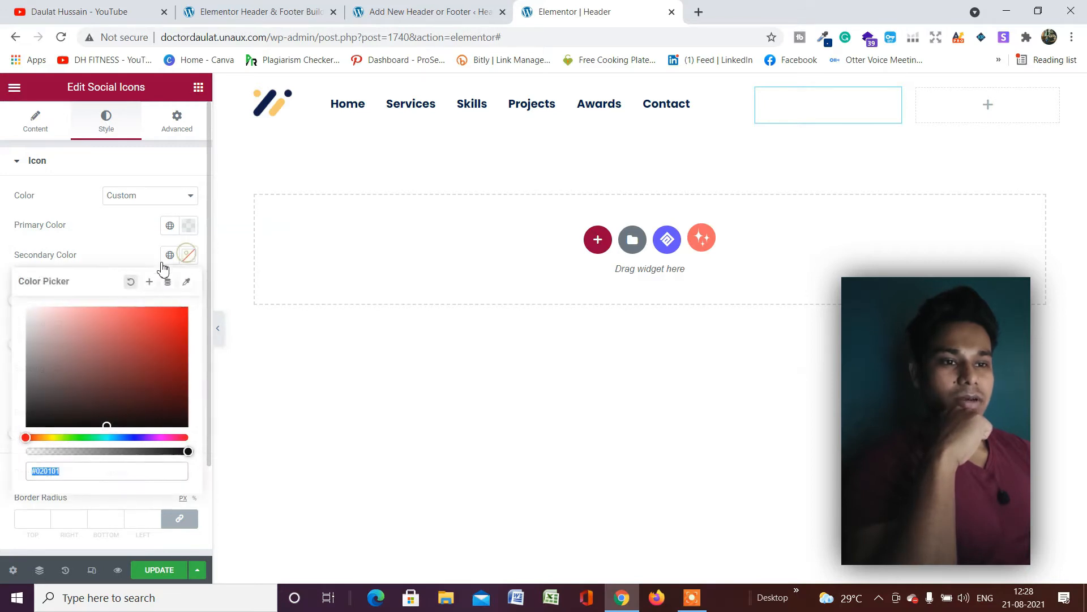
left_click(170, 254)
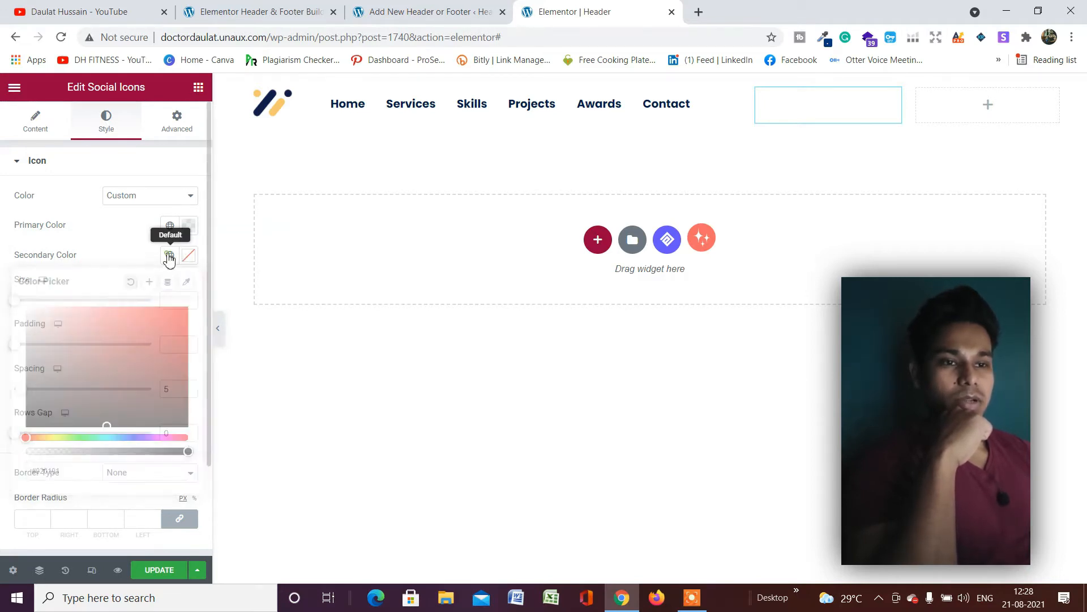
left_click(25, 319)
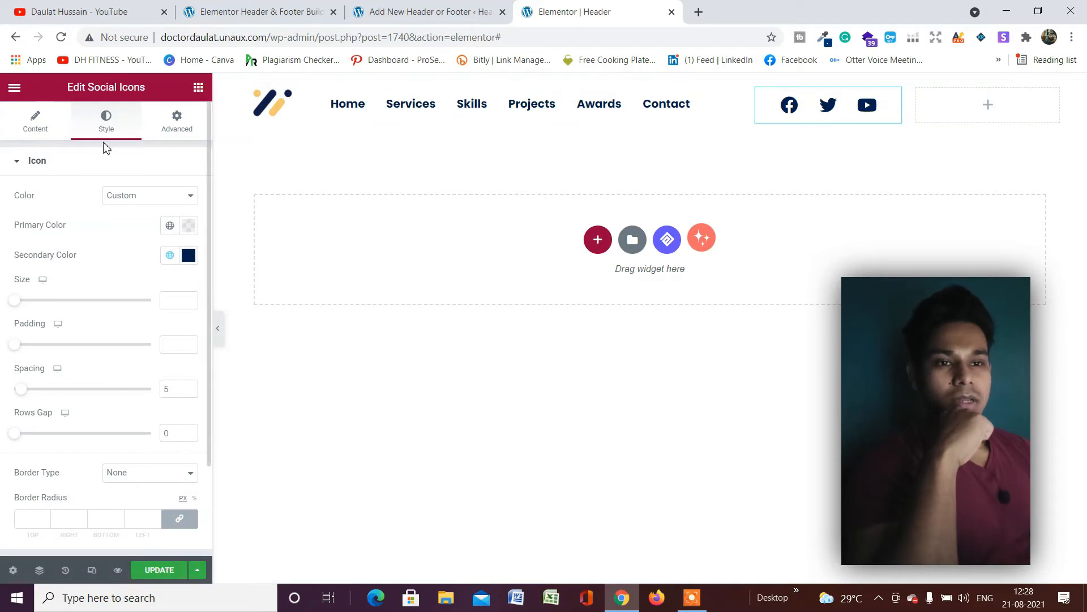
Step: Set the social icons' size to 18
scroll(136, 302, "down", 2)
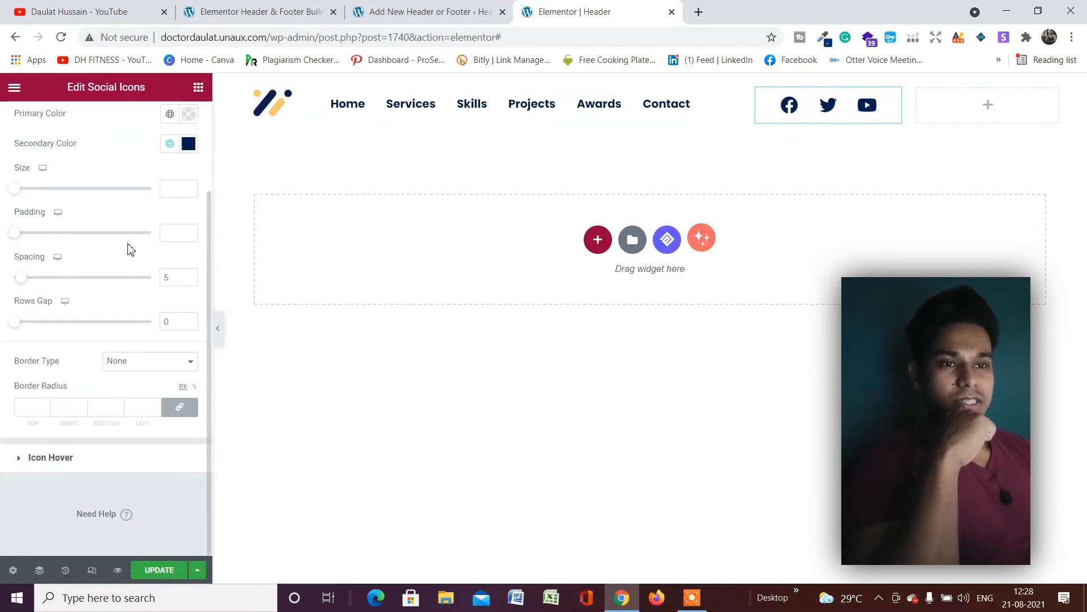
scroll(121, 178, "up", 2)
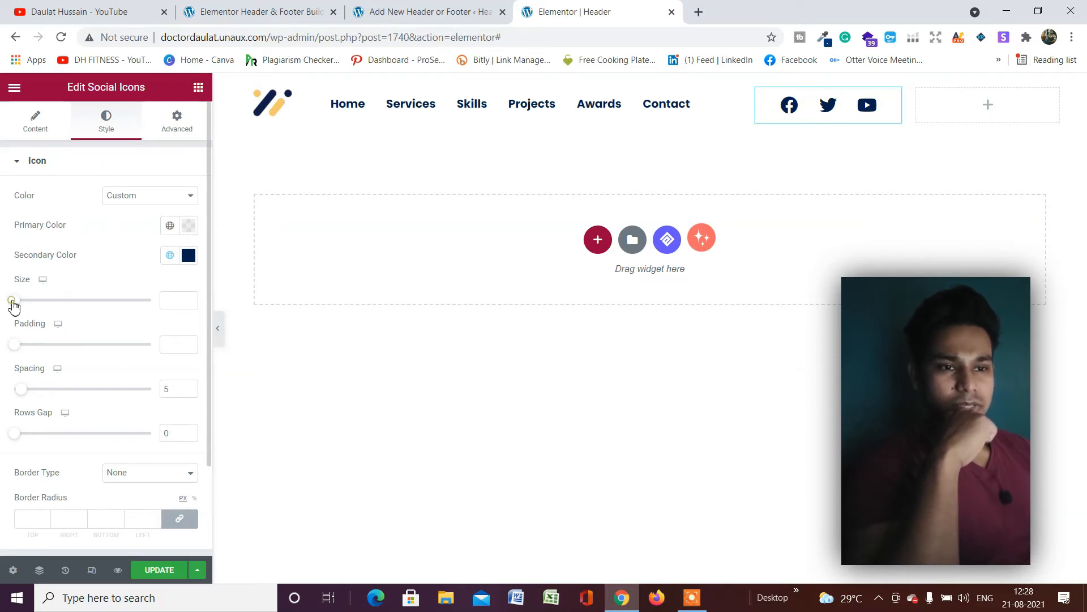
left_click_drag(13, 306, 18, 308)
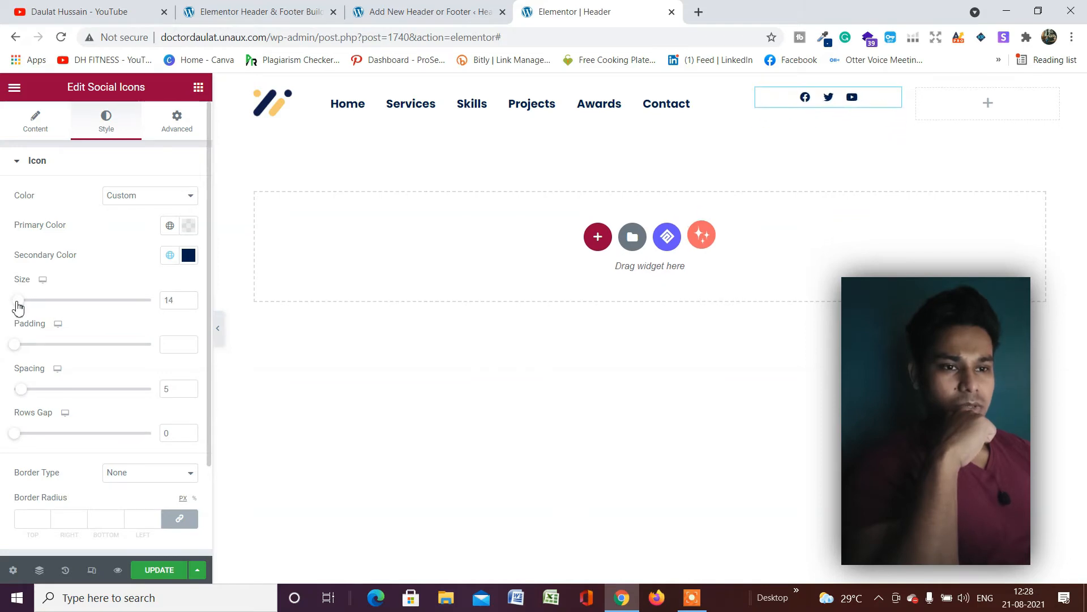
left_click(188, 298)
left_click(187, 297)
left_click(187, 298)
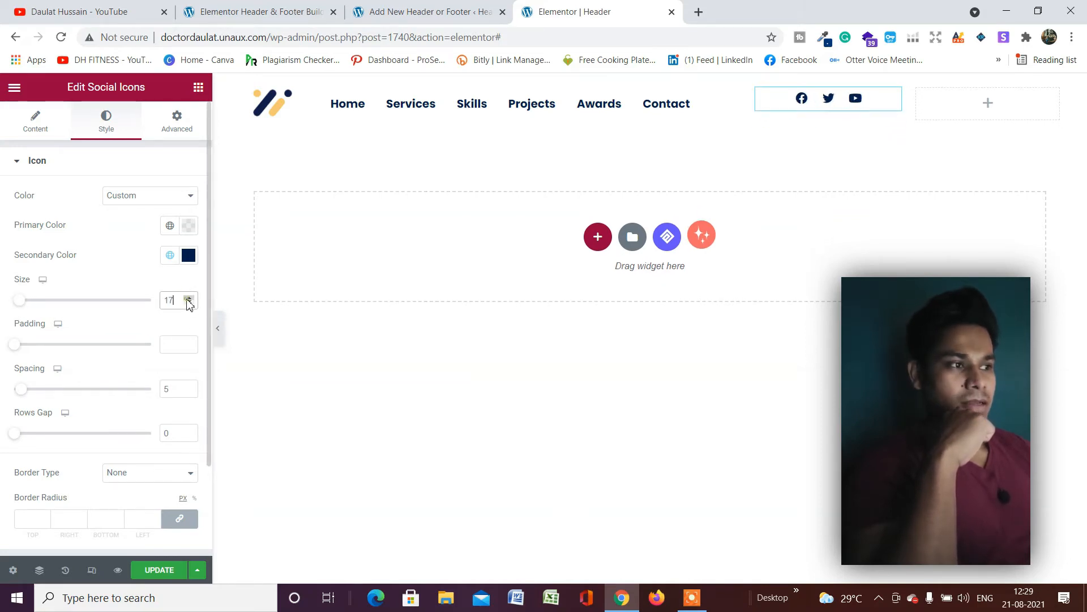
left_click(188, 298)
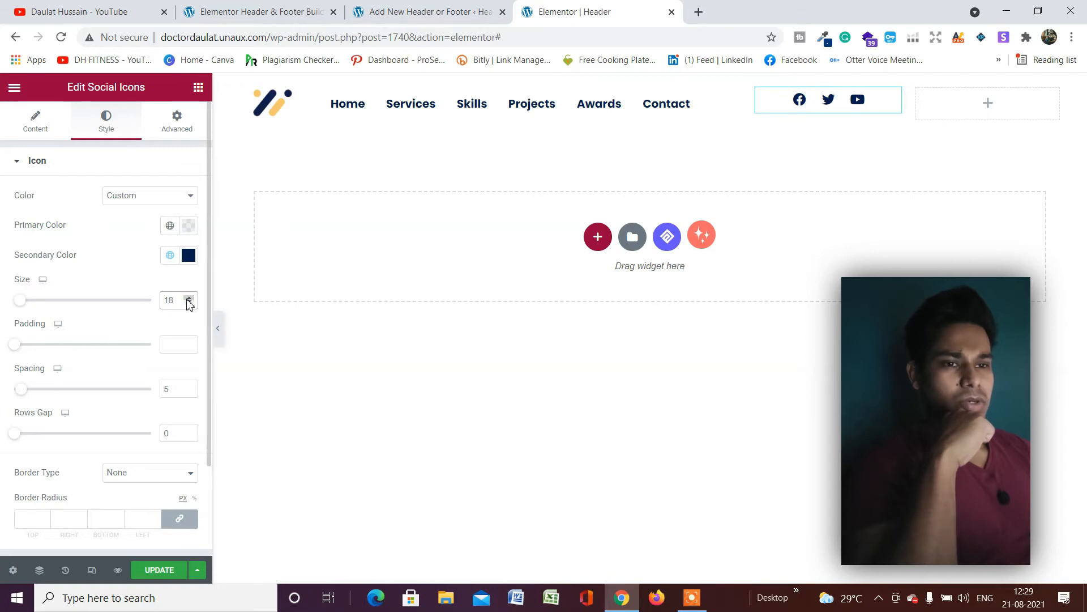
Step: Duplicate the Facebook item so the social icons list has three Facebook entries above Twitter and Youtube
left_click(41, 131)
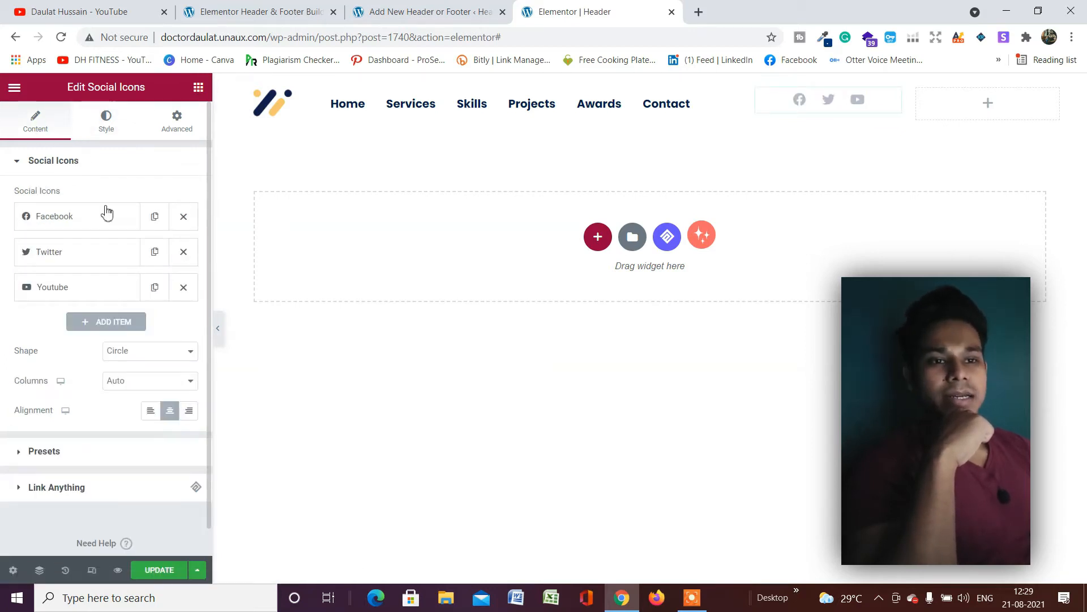
scroll(113, 181, "down", 1)
left_click(155, 188)
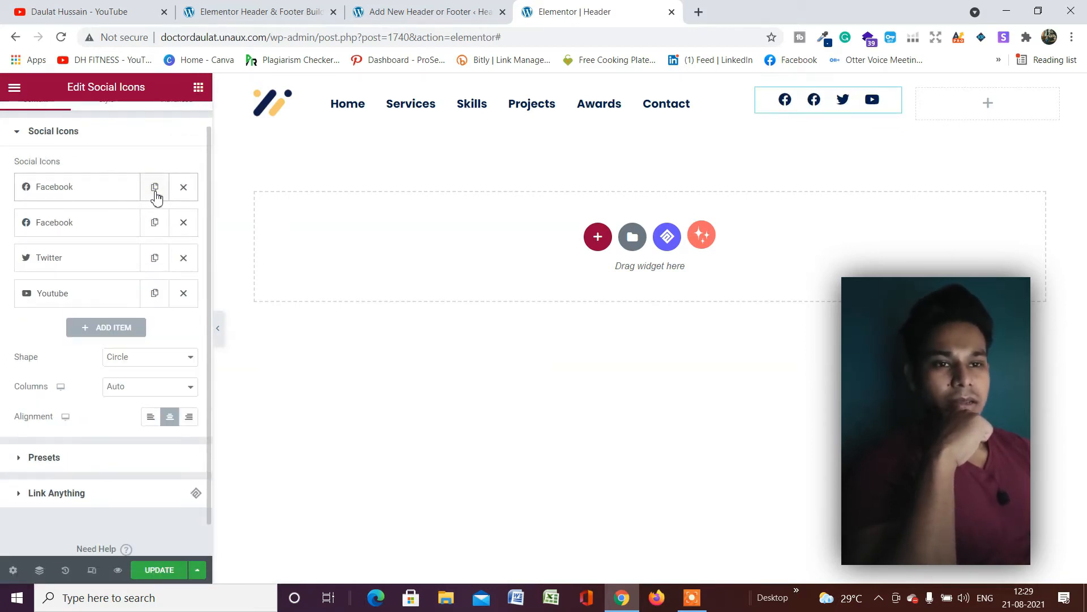
left_click(154, 188)
left_click(154, 188)
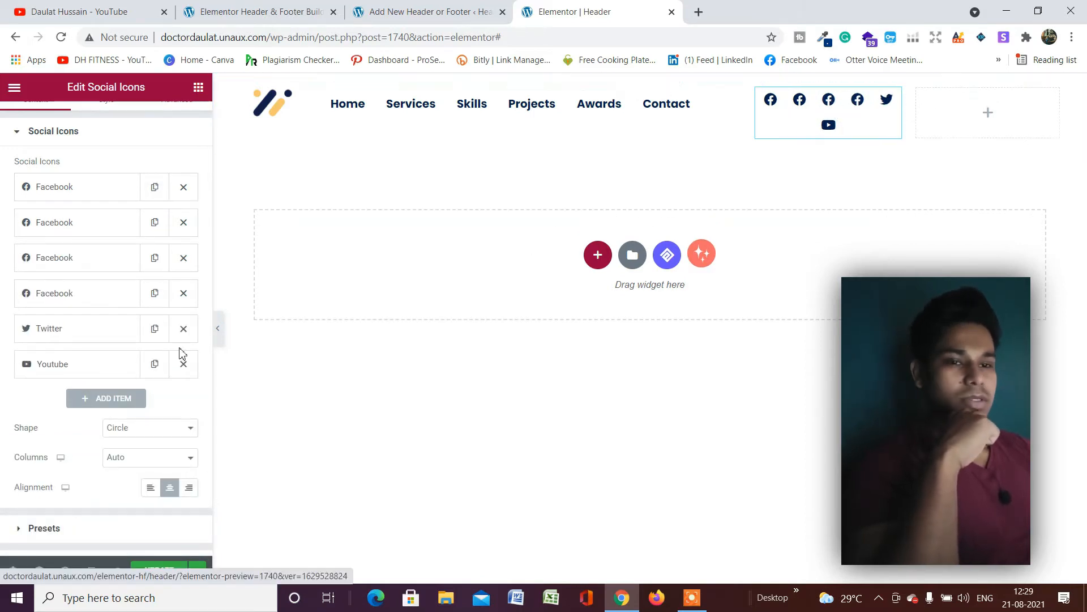
left_click(183, 188)
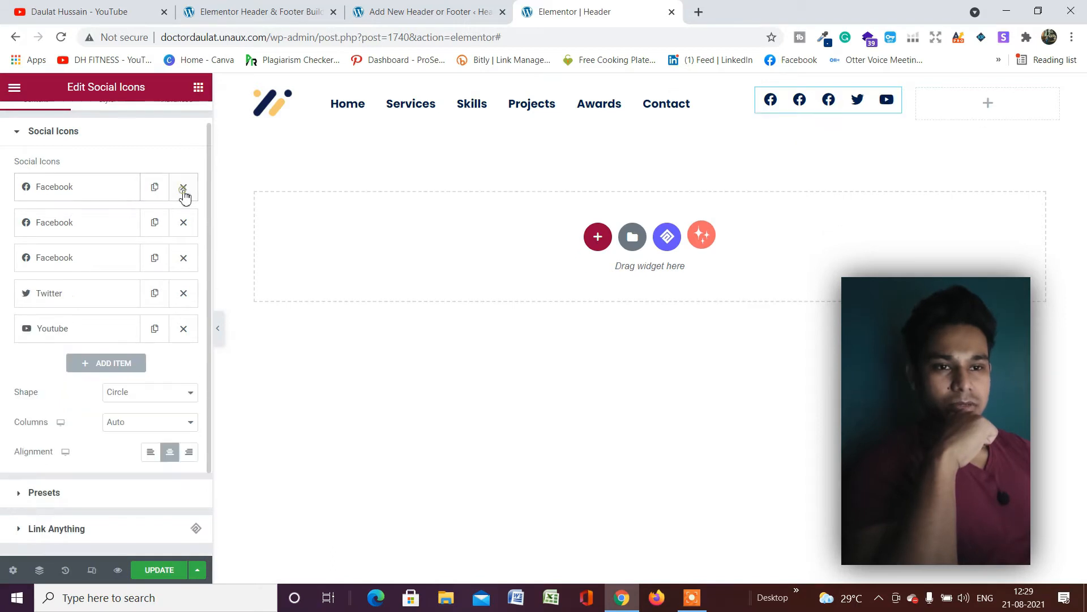
Step: Replace the first Facebook item's icon with Instagram by searching the icon library for "ins"
left_click(84, 193)
left_click(96, 269)
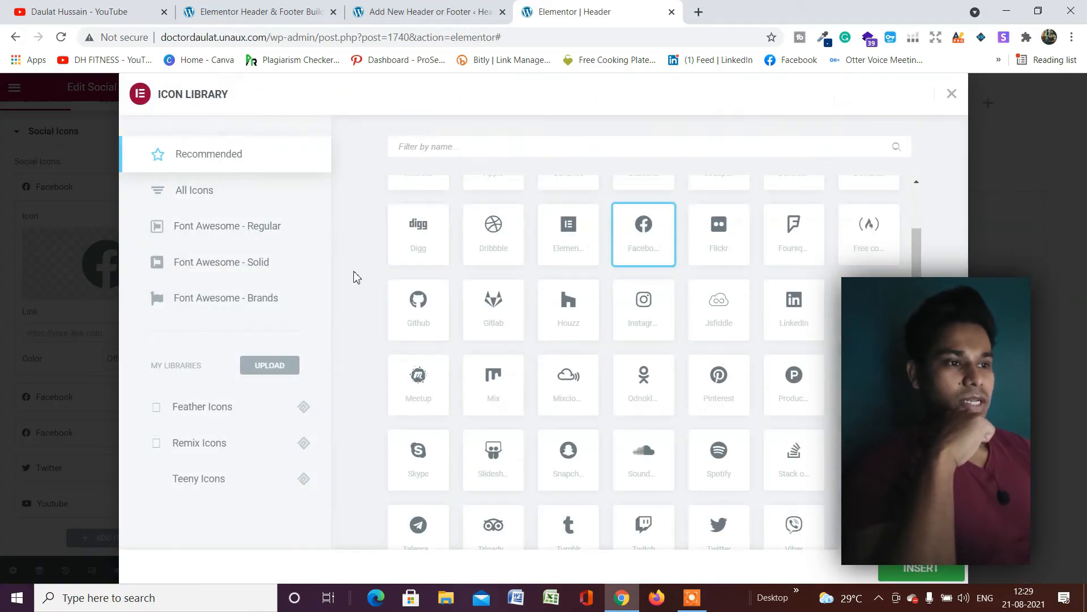
left_click(533, 150)
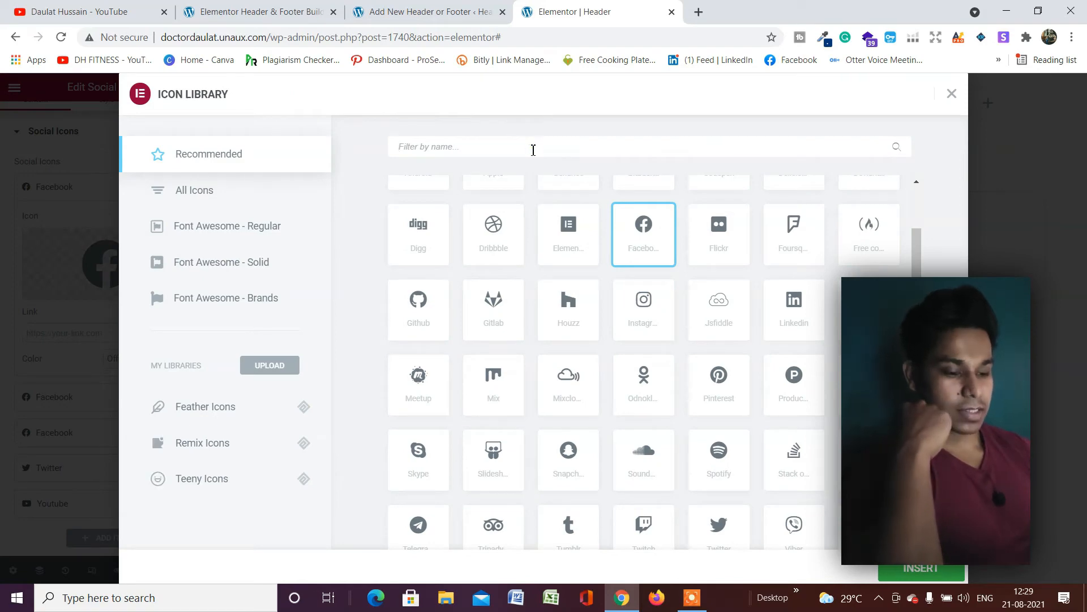
type("ins")
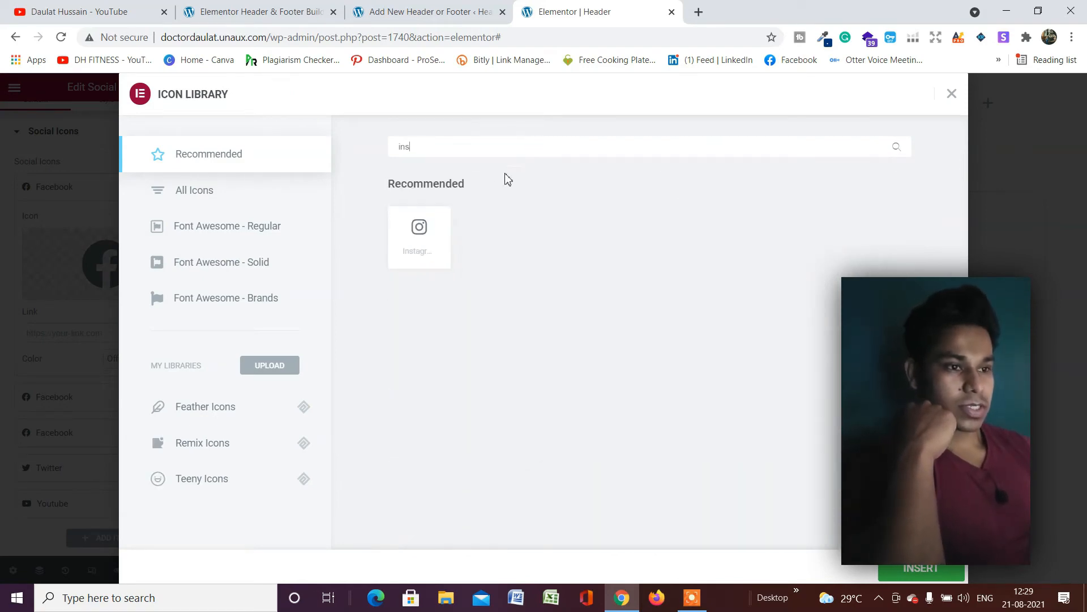
left_click(432, 239)
left_click(888, 569)
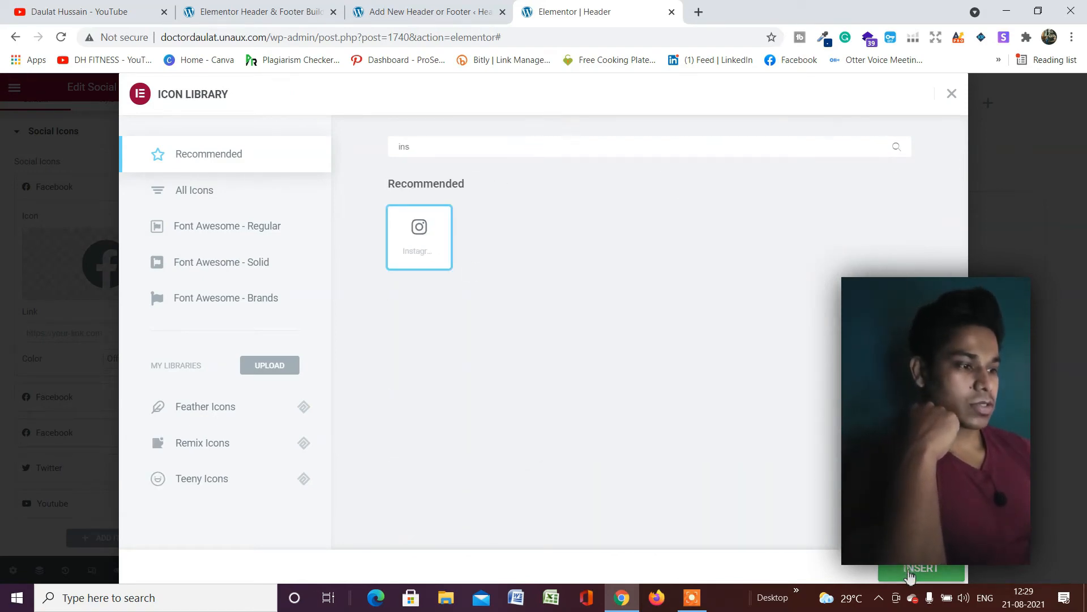
mouse_move(684, 601)
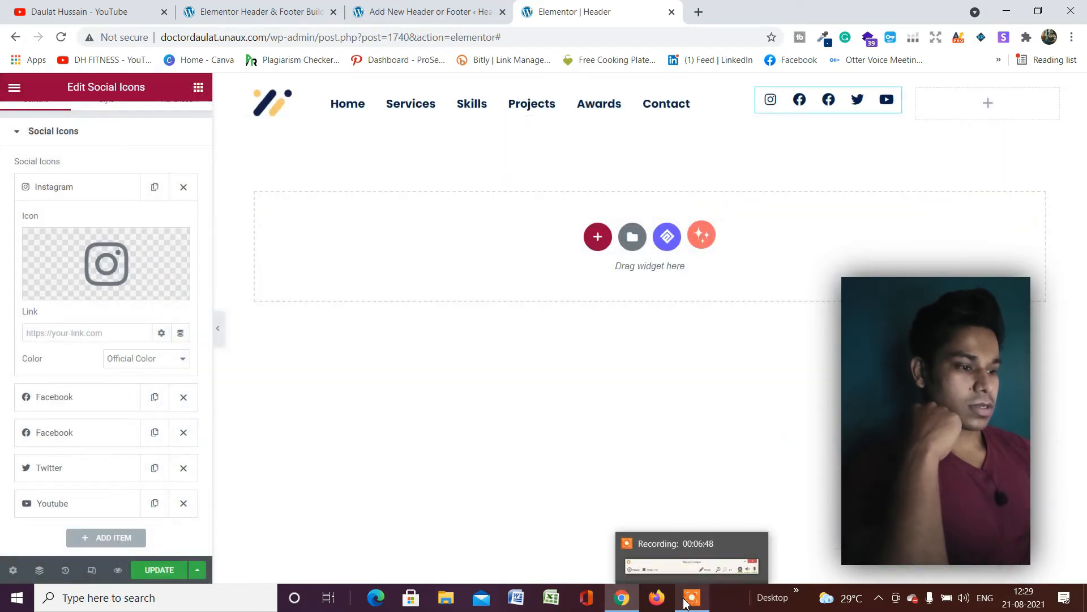
left_click(844, 518)
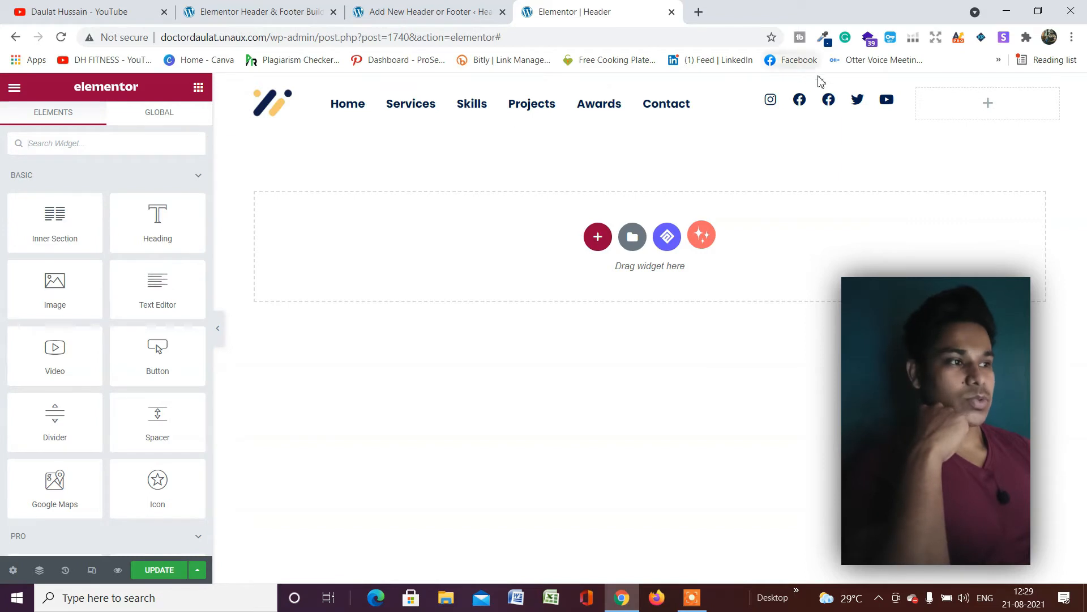
Step: Replace the icon of the social icons' second item with Pinterest by searching the icon library for "pin"
left_click(898, 101)
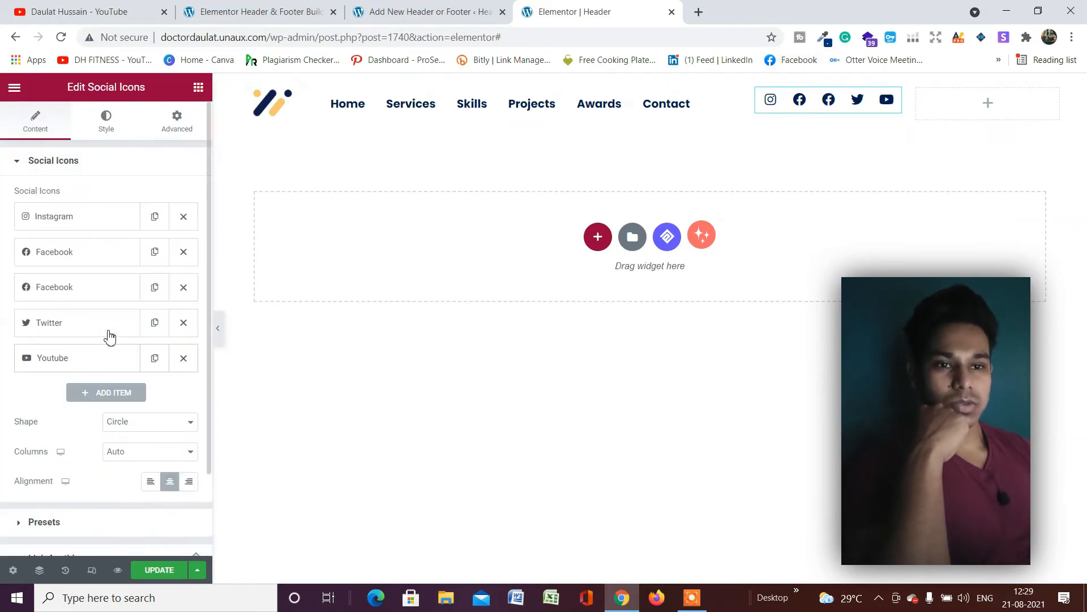
left_click(89, 262)
mouse_move(62, 328)
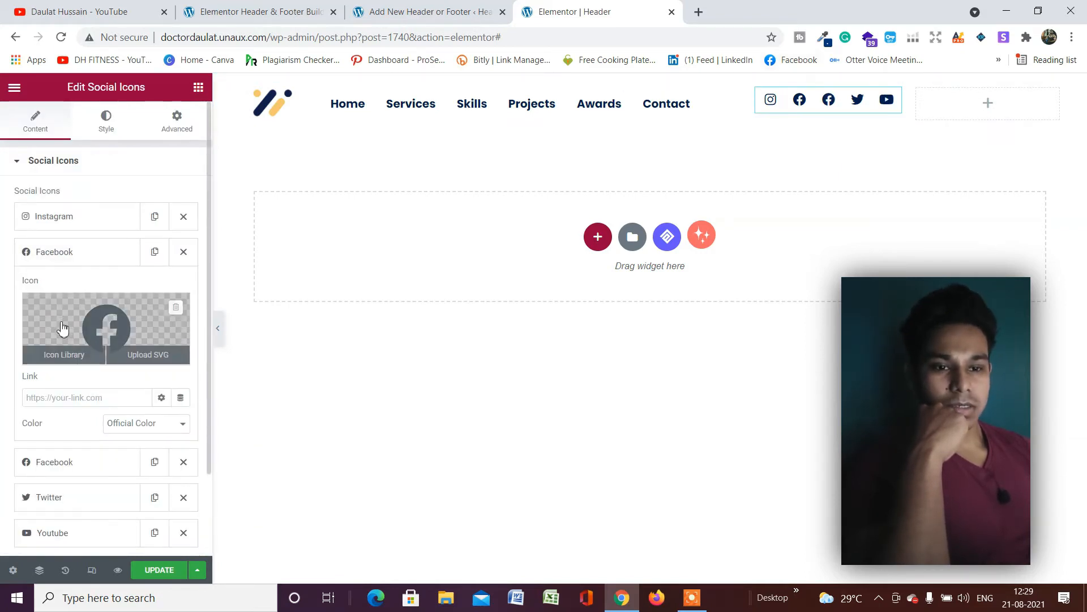
scroll(62, 329, "down", 3)
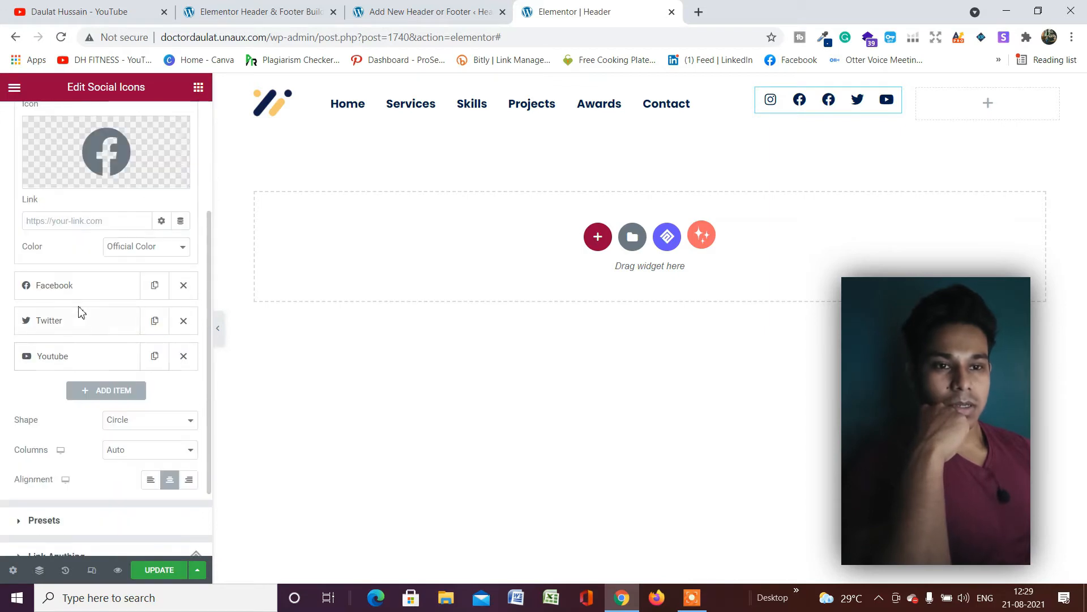
scroll(74, 333, "up", 3)
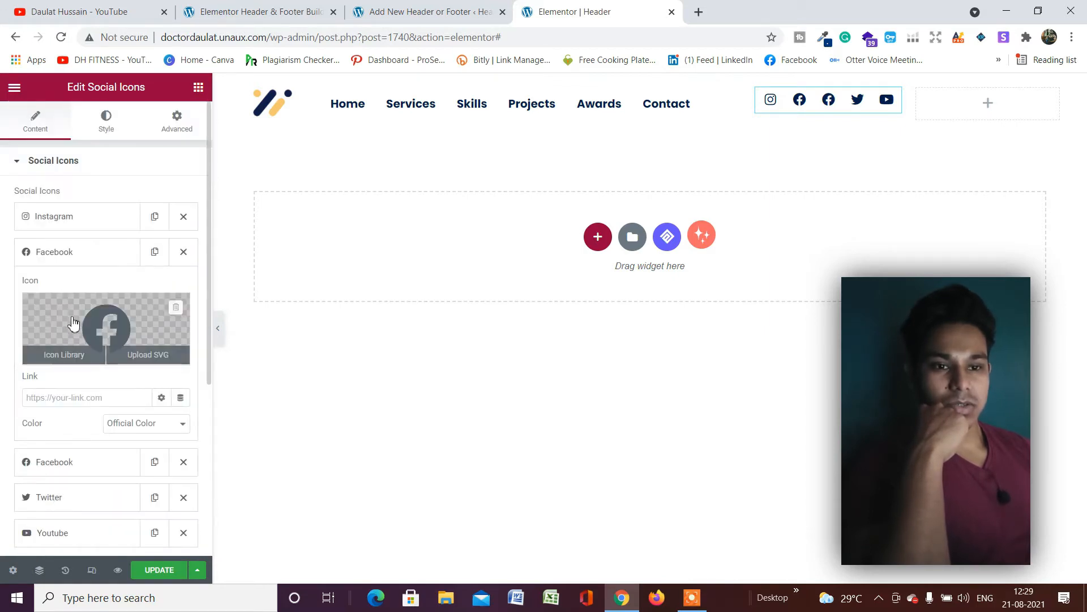
left_click(55, 315)
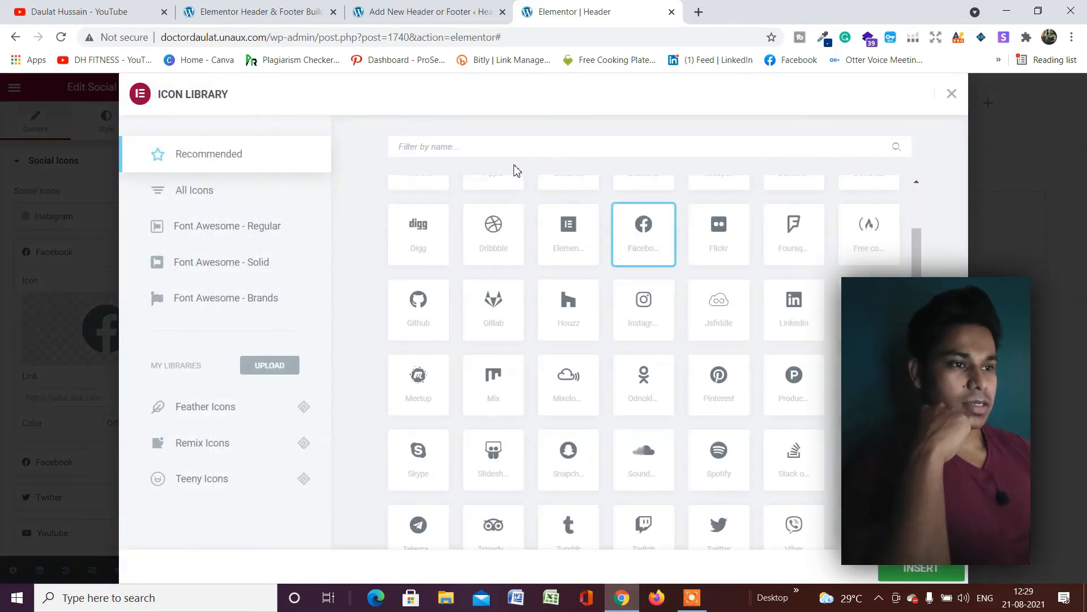
left_click(505, 144)
type("pin")
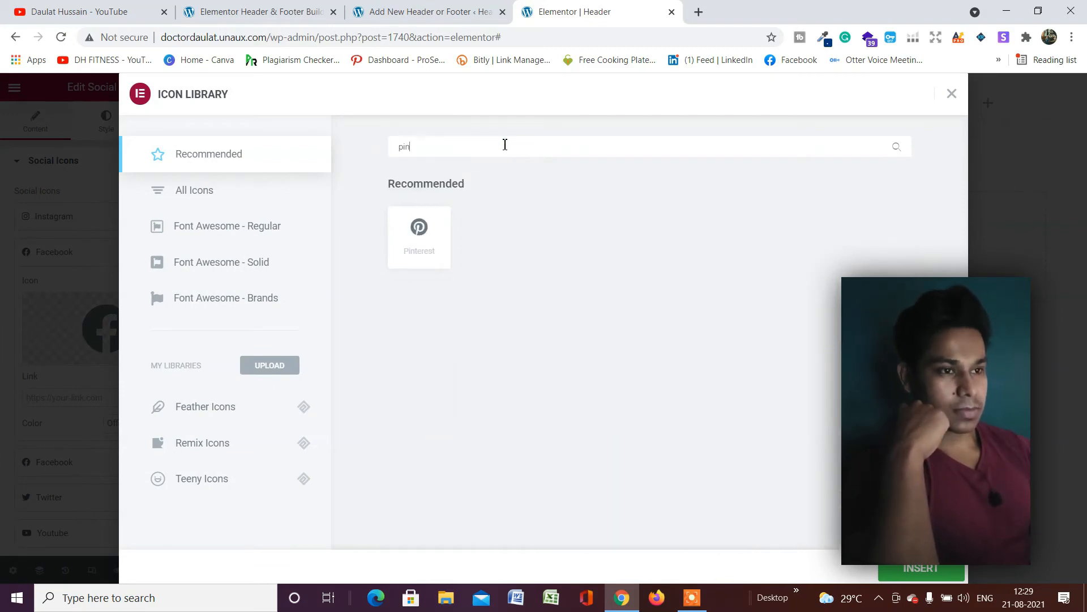
left_click(434, 236)
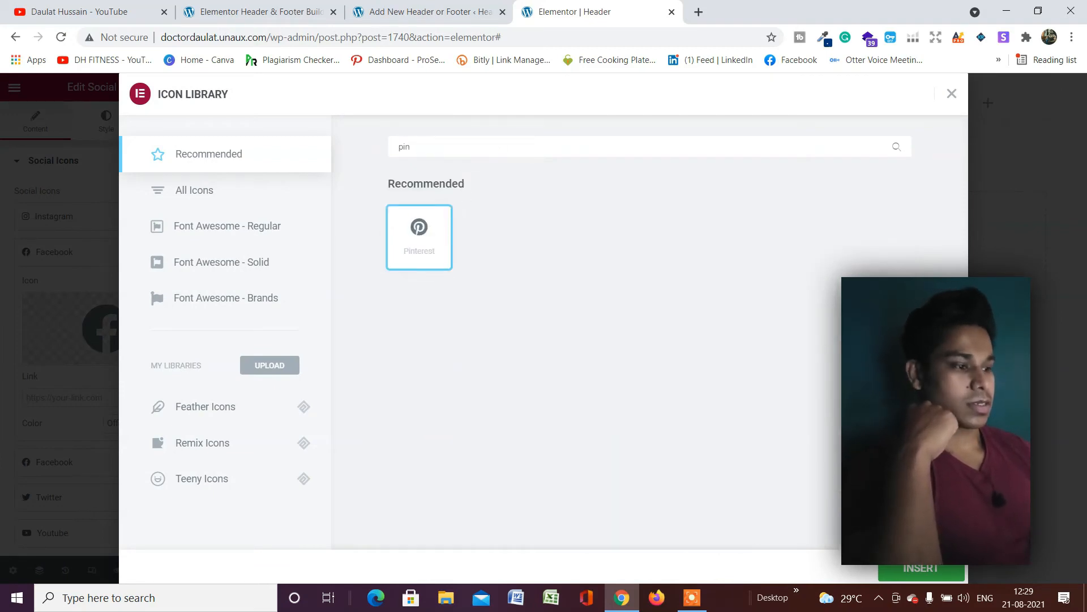
left_click(921, 568)
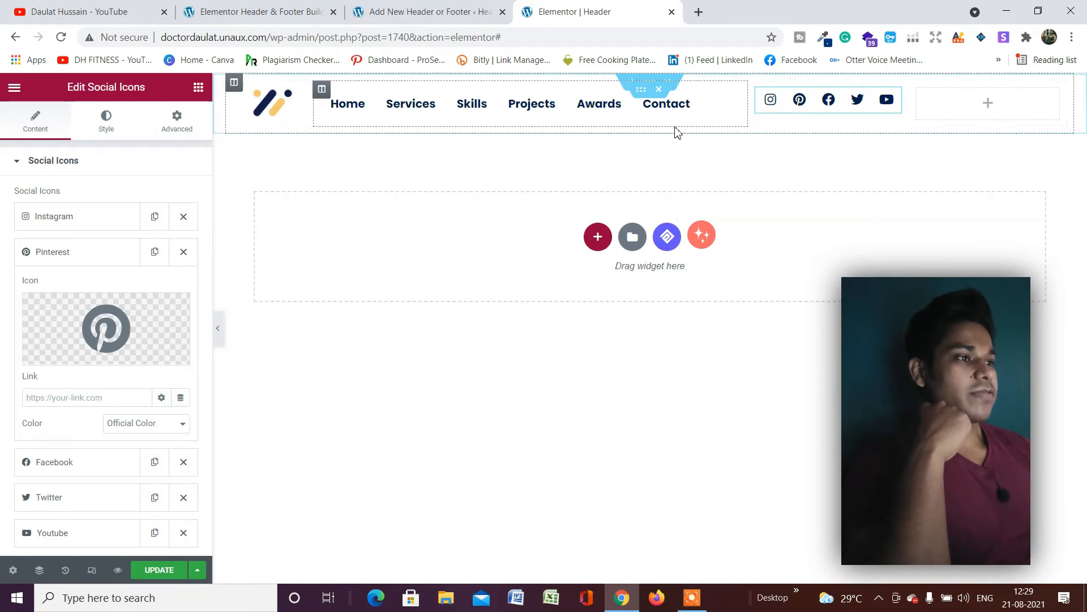
Step: Set the vertical alignment of the header's inner section to Middle
left_click(641, 97)
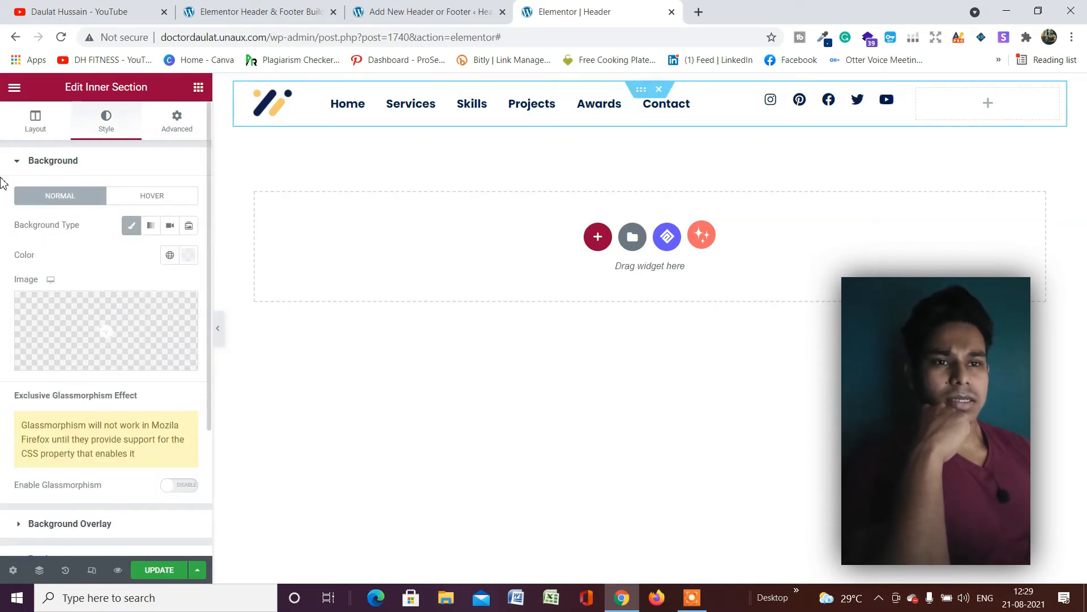
left_click(41, 121)
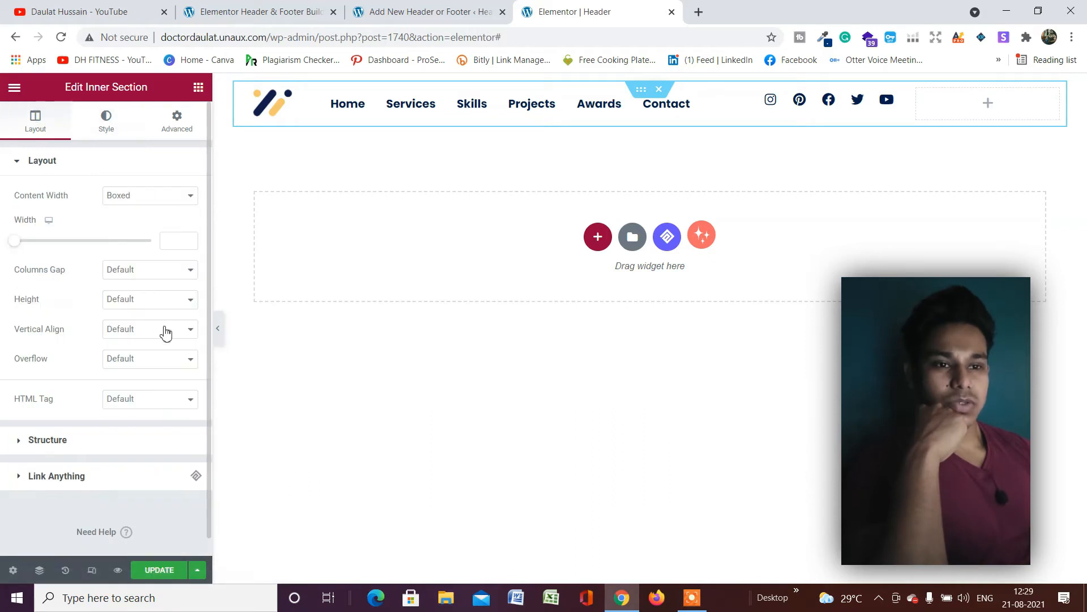
left_click(165, 330)
left_click(167, 366)
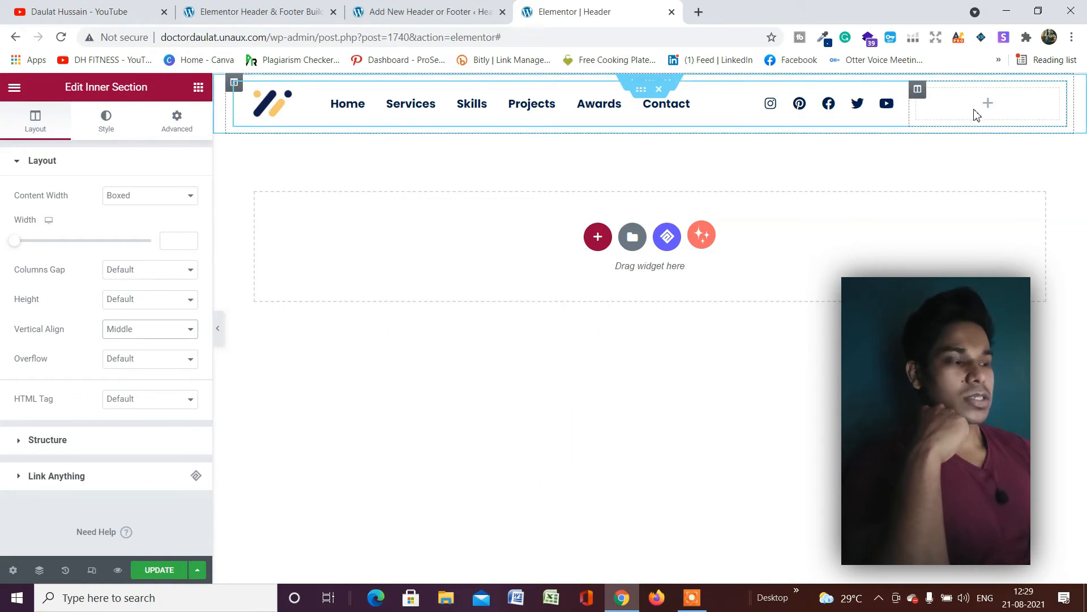
Step: Find the HFB Search widget with "sea", add it to the empty fourth column and set its layout to Icon
left_click(197, 88)
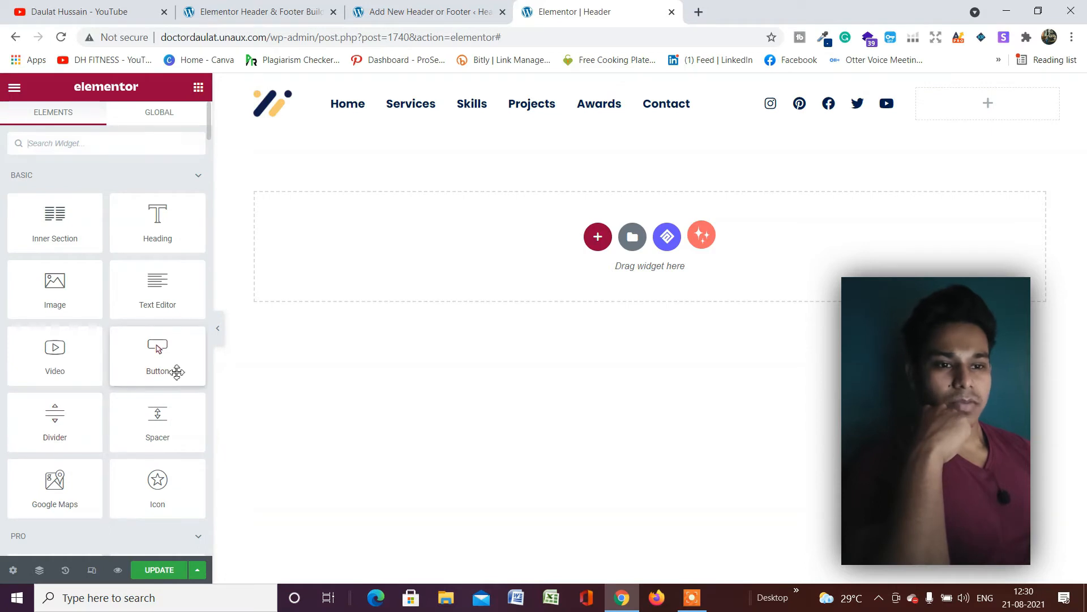
left_click(123, 140)
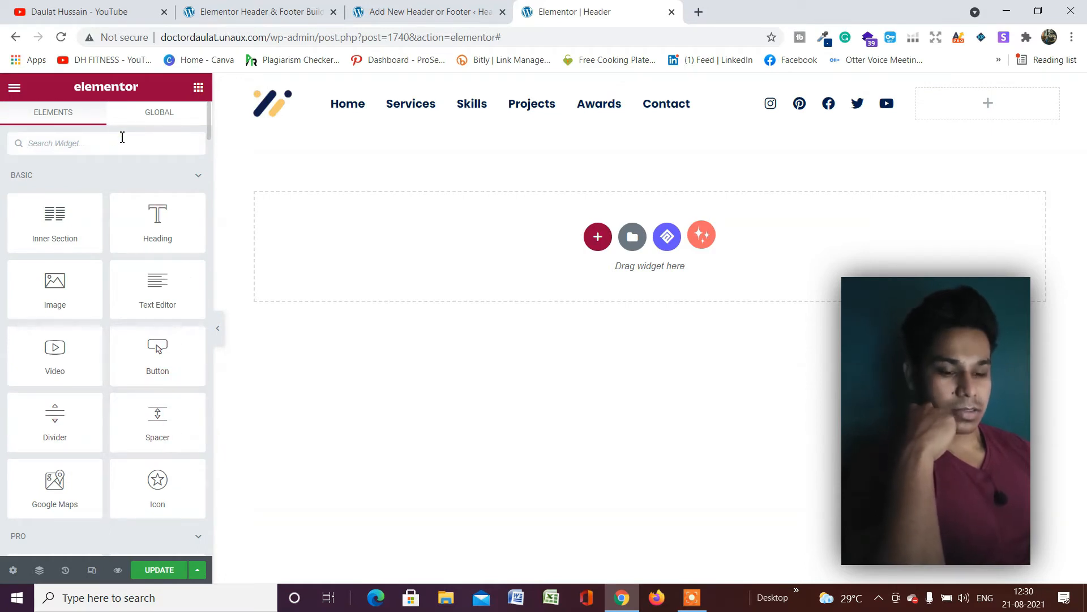
type("sea")
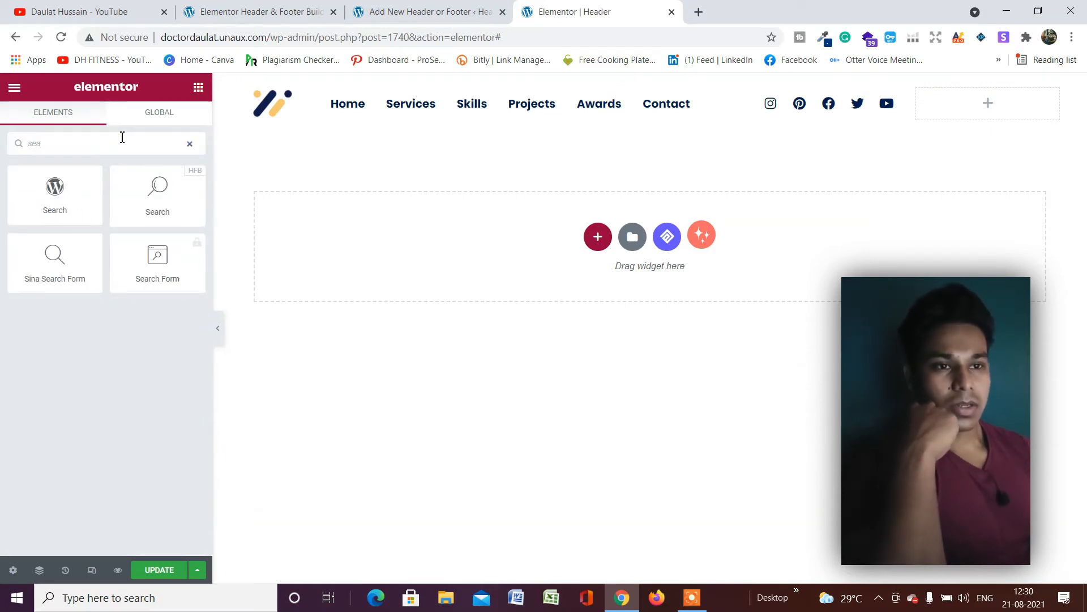
left_click_drag(158, 188, 902, 108)
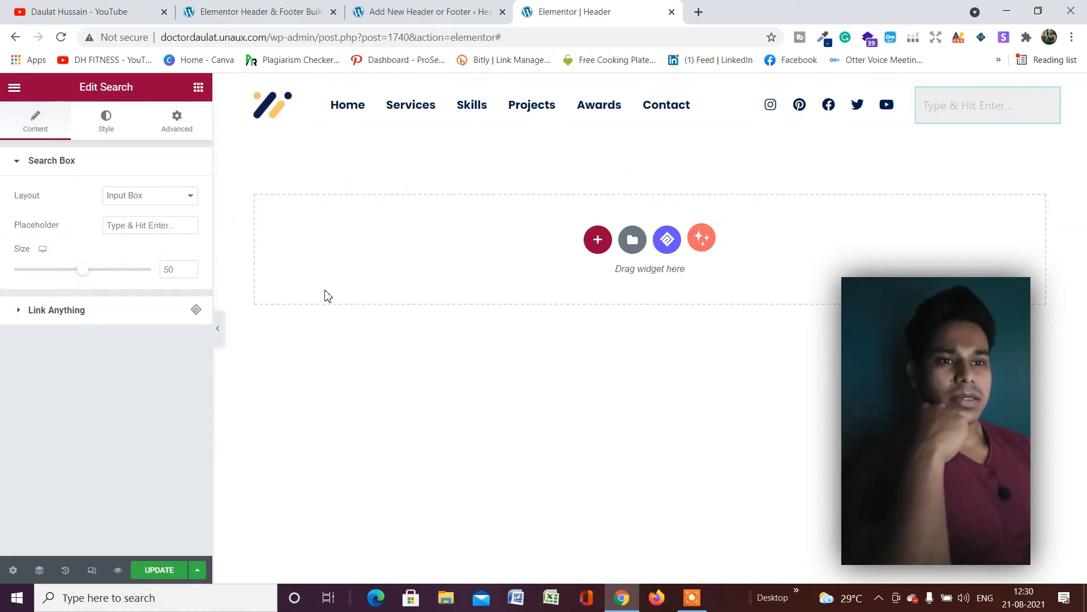
left_click(162, 199)
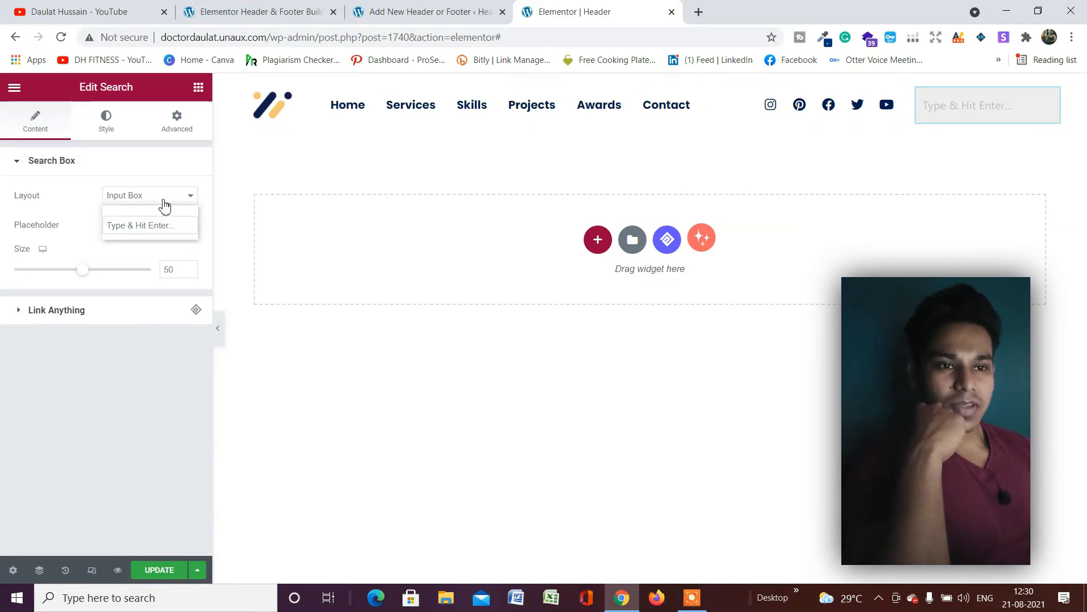
left_click(160, 224)
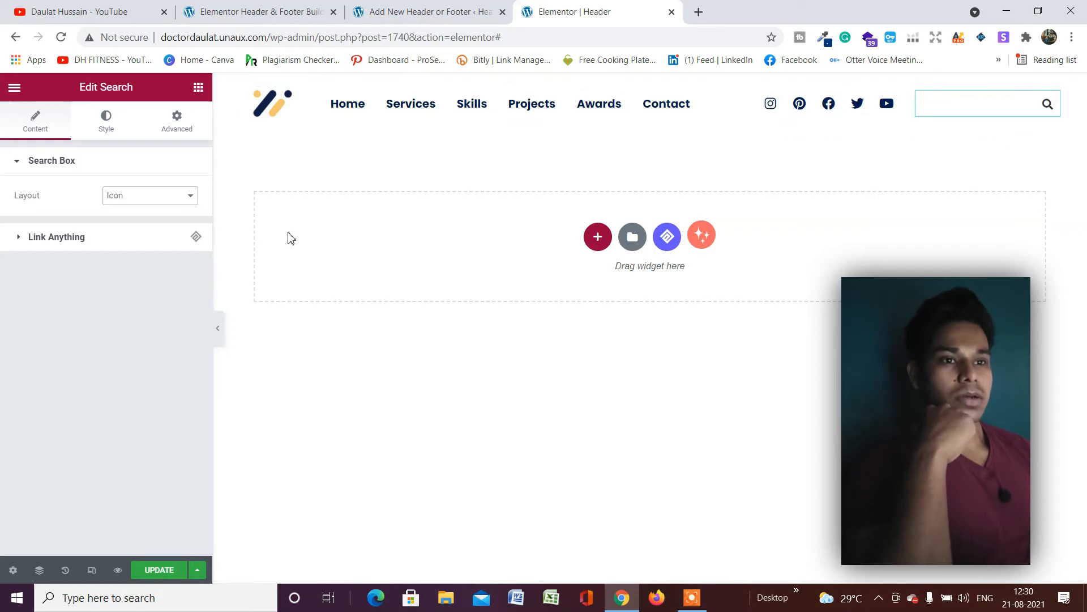
Step: Set the search widget's positioning width to Inline (auto)
left_click(179, 131)
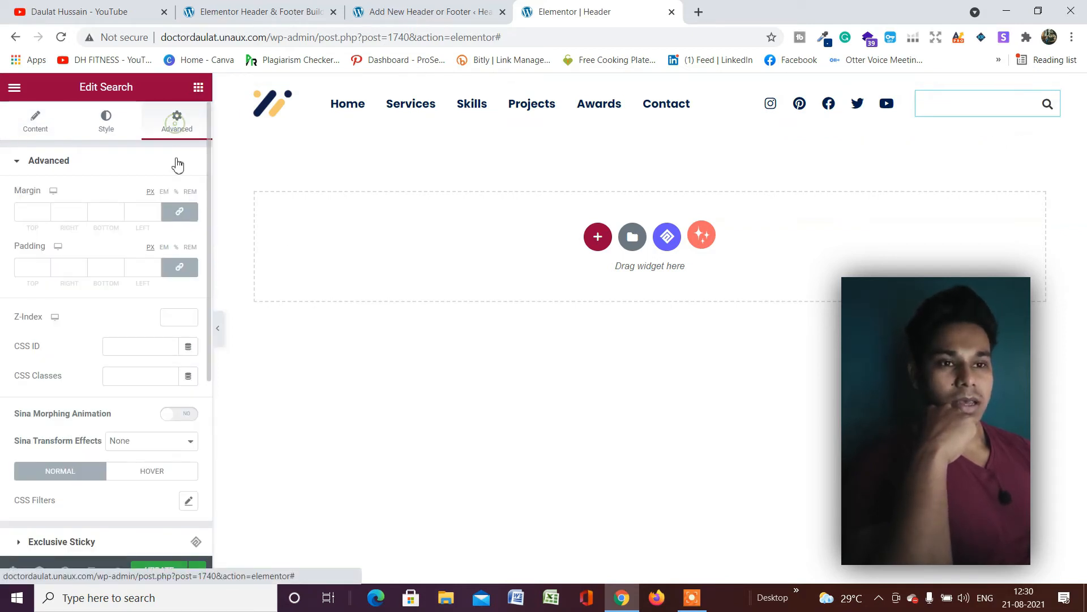
scroll(157, 272, "down", 5)
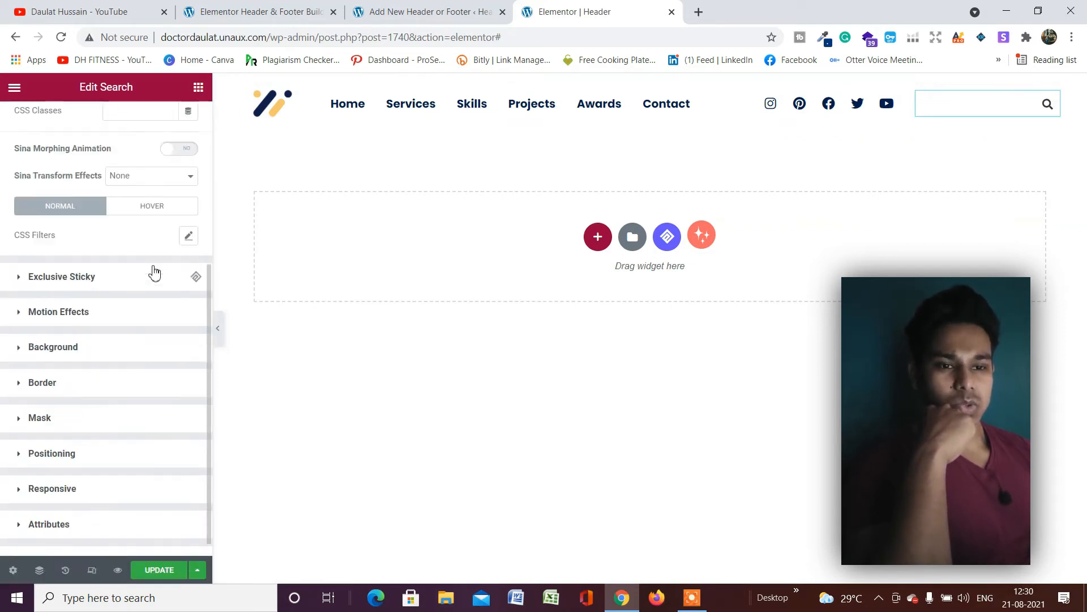
left_click(56, 441)
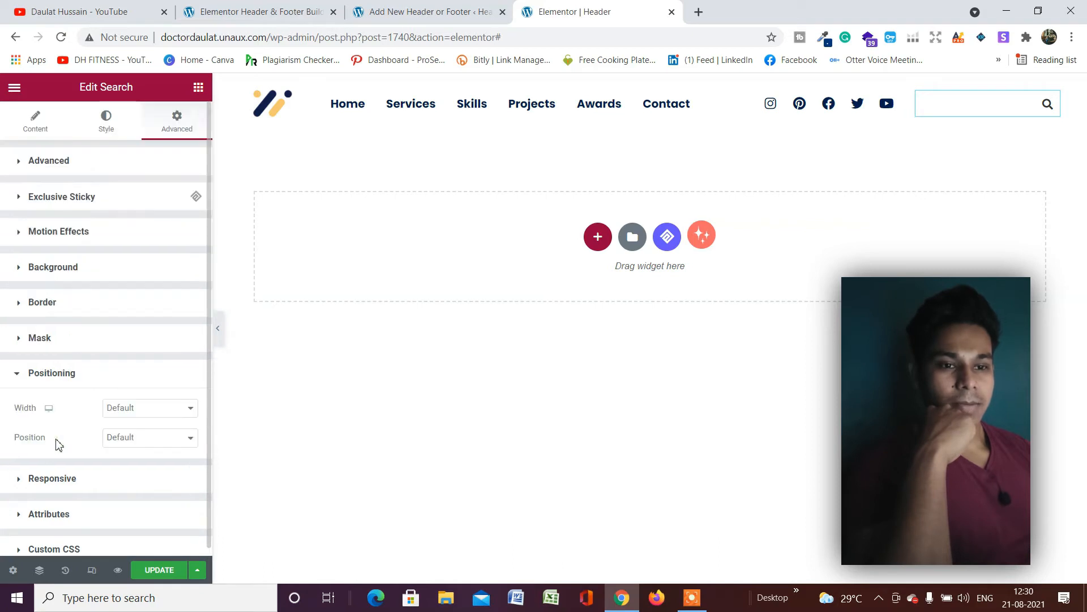
left_click(121, 415)
left_click(136, 443)
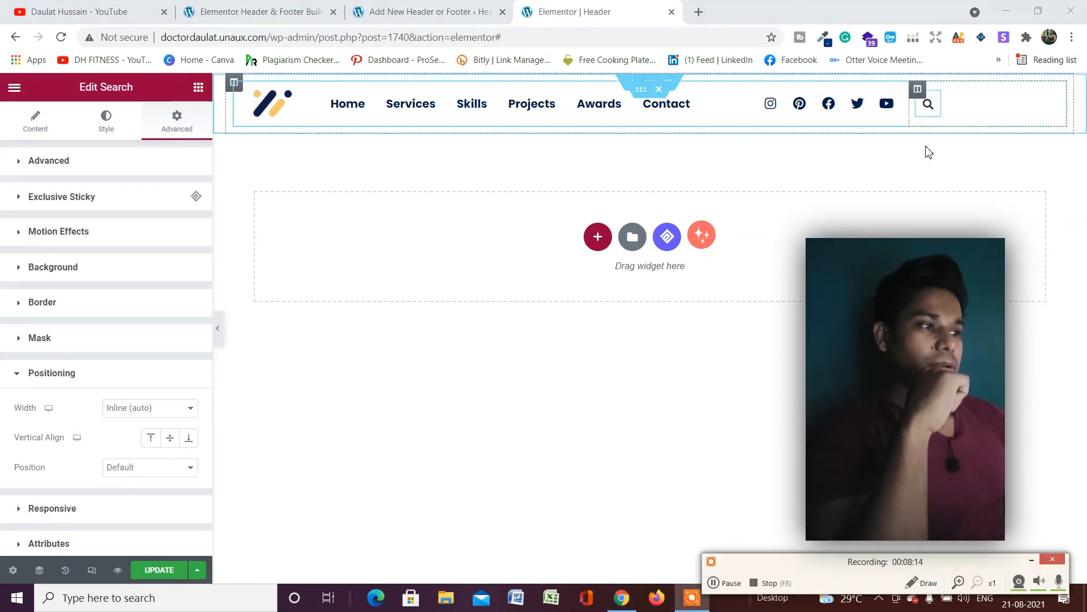
left_click(198, 86)
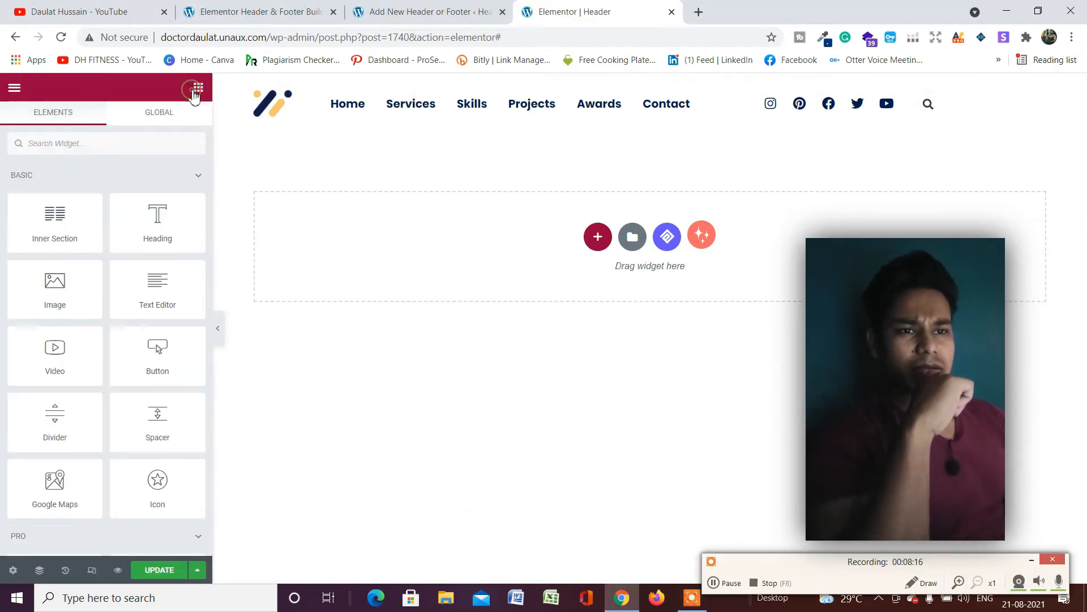
left_click_drag(157, 361, 943, 110)
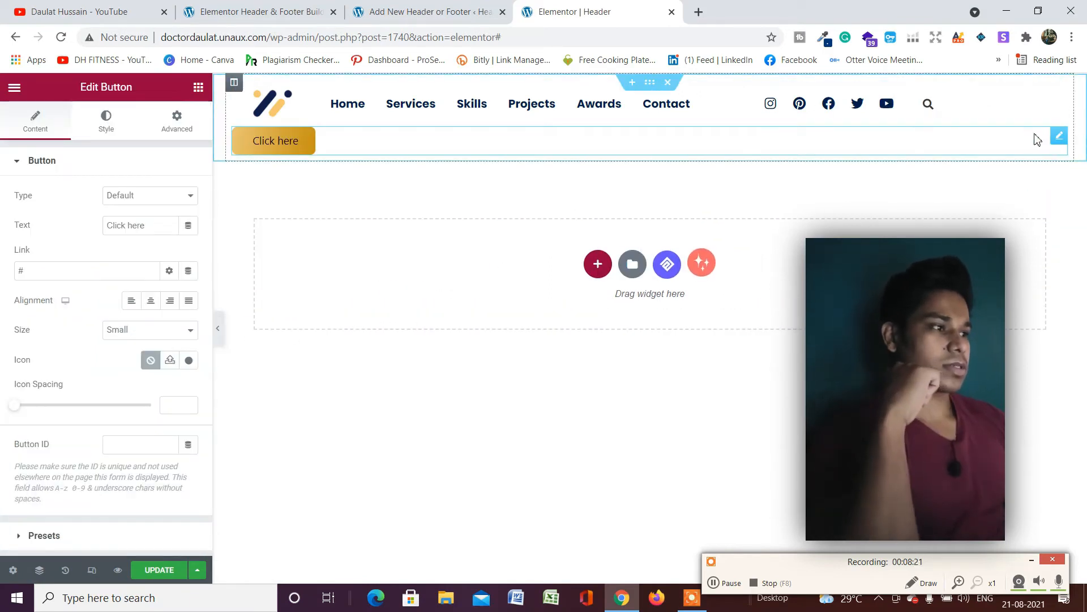
right_click(1056, 139)
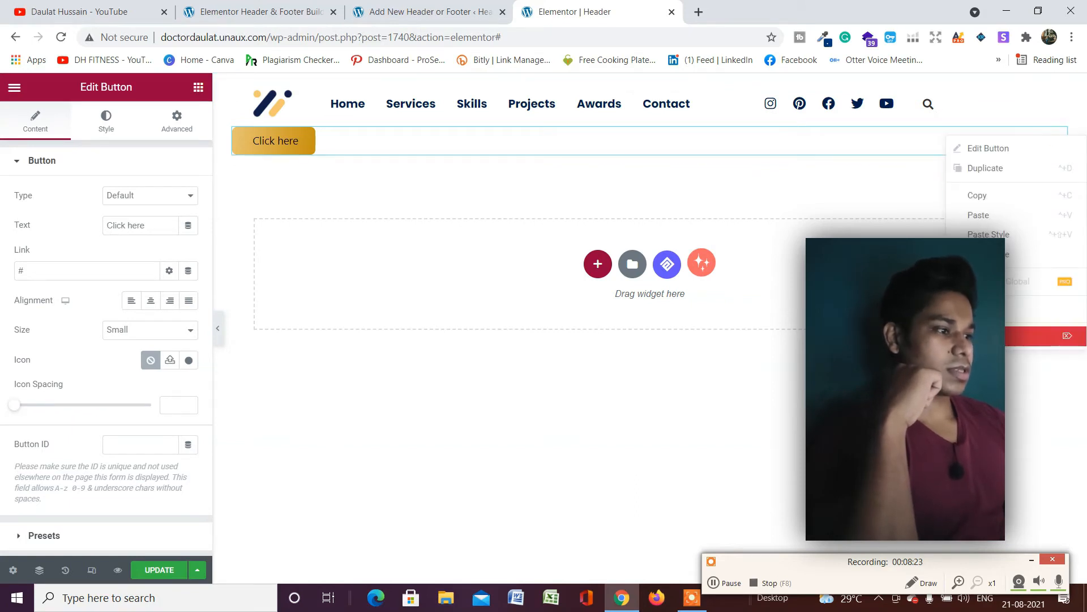
left_click(1019, 336)
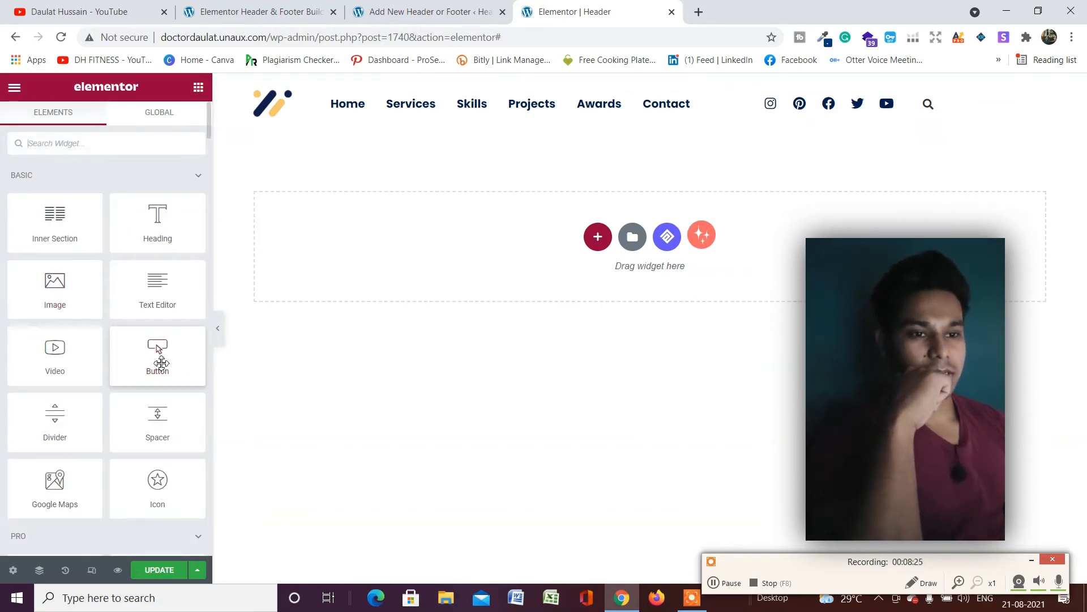
Step: Add a Button widget below the search icon in the fourth column and set its text to "Contact Me"
left_click_drag(157, 357, 943, 113)
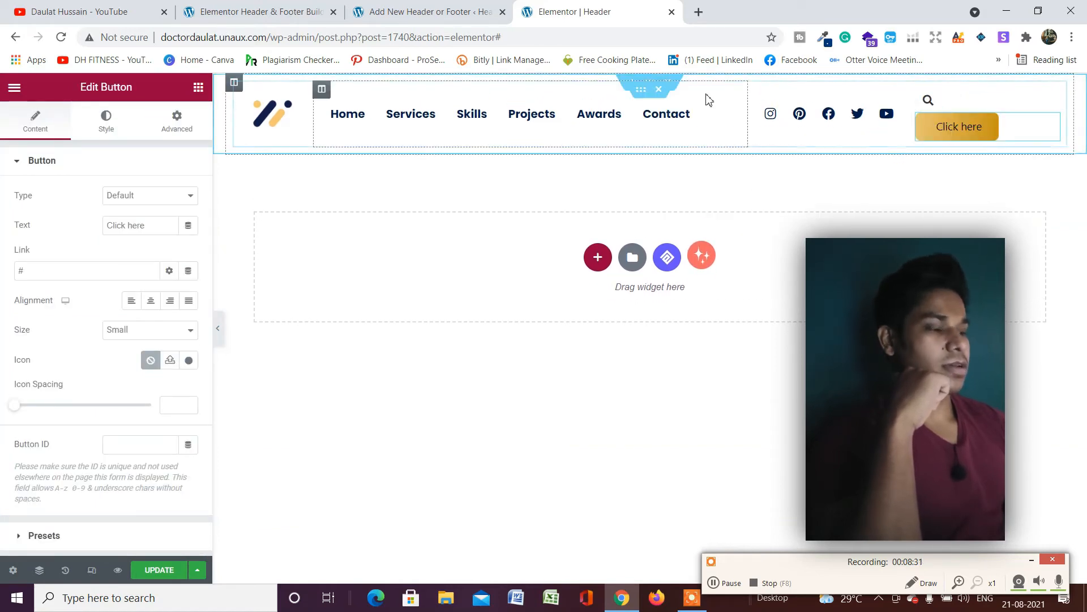
triple_click(125, 227)
type("Con")
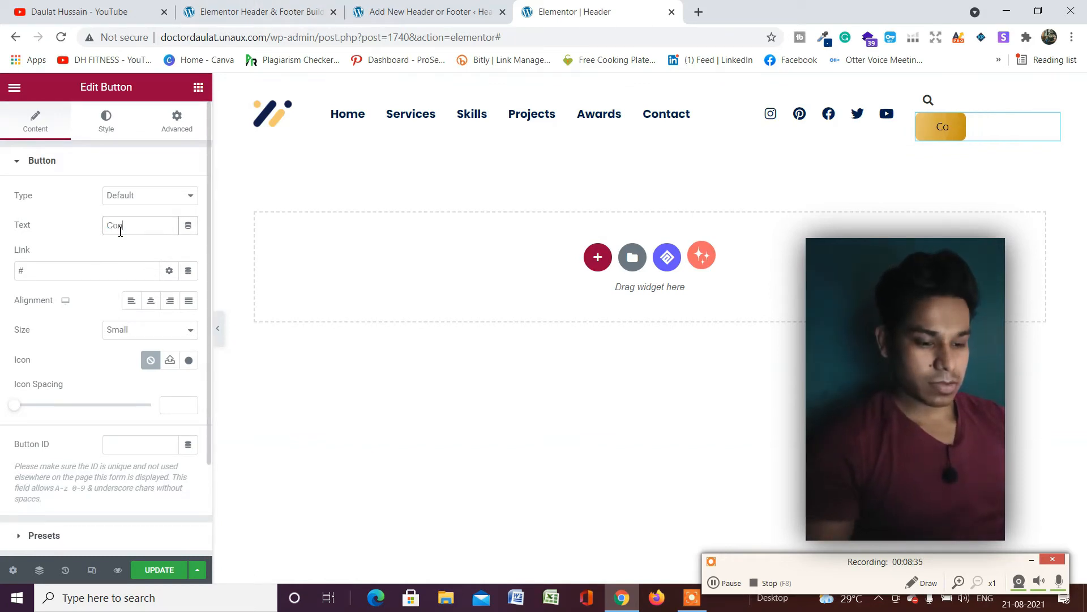
type("tact Me")
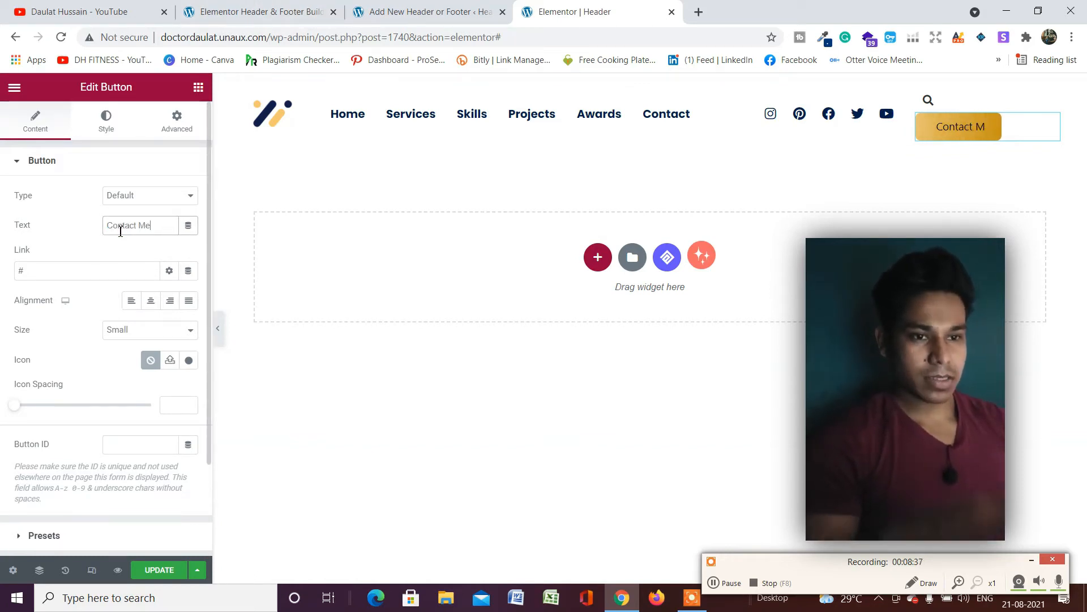
Step: Set the Contact Me button's typography to the Poppins font family with weight 600
left_click(105, 132)
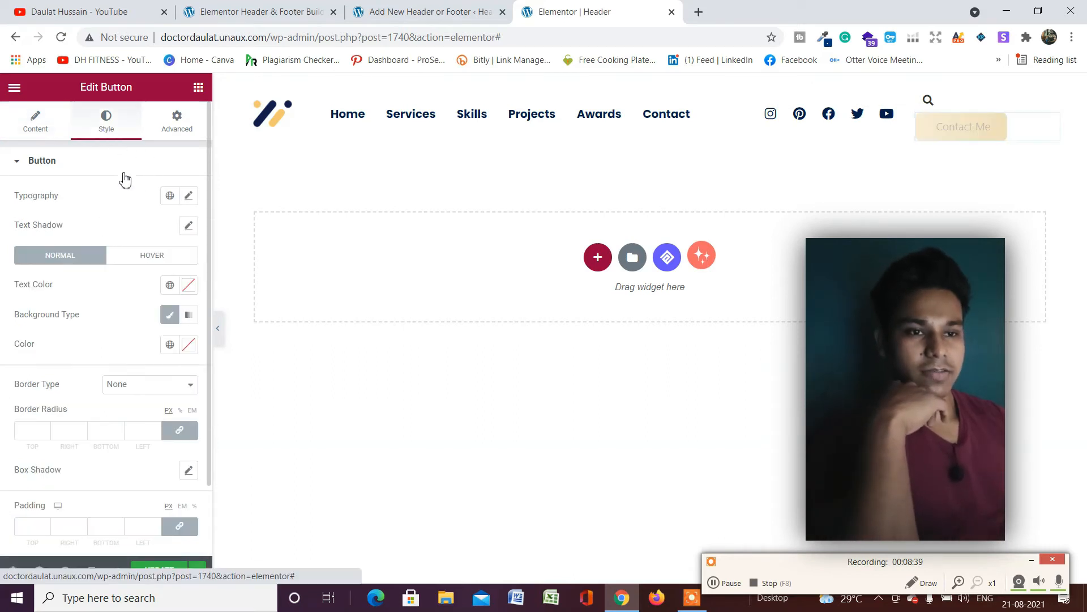
left_click(190, 196)
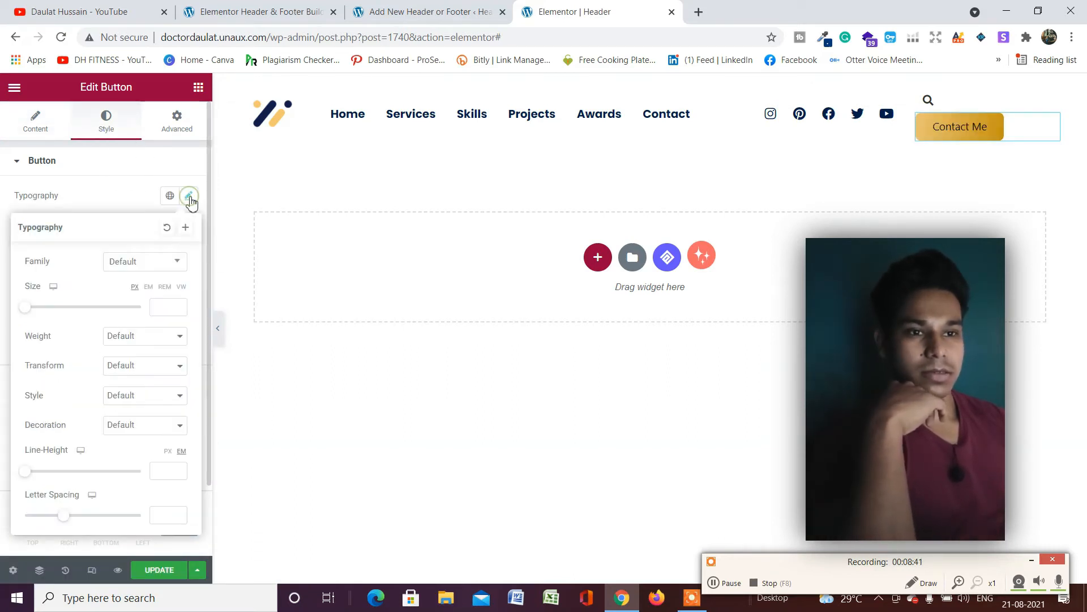
left_click(147, 262)
type("popp")
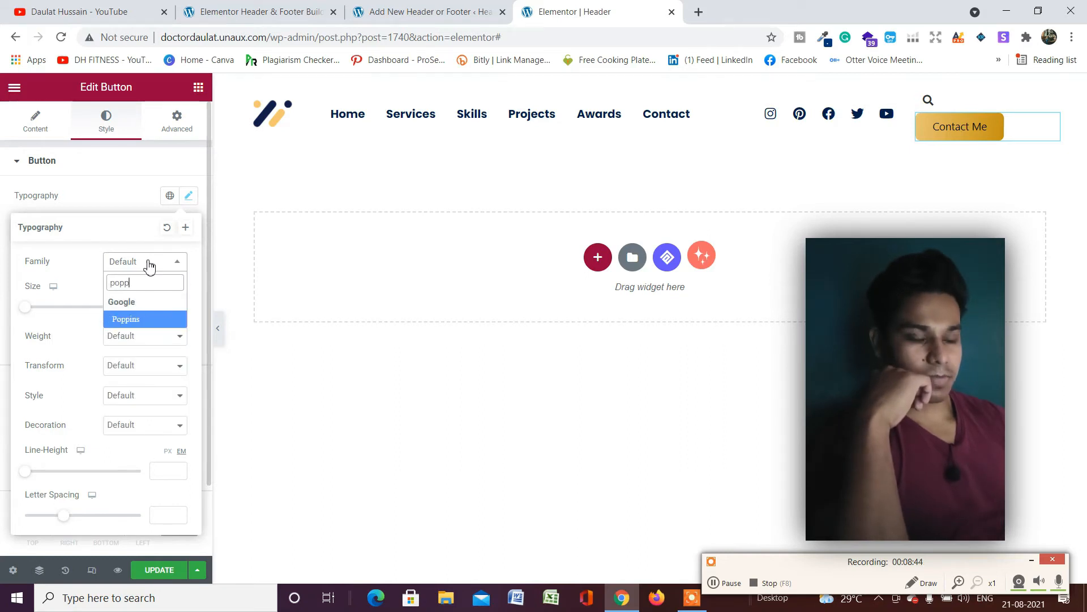
key("Return")
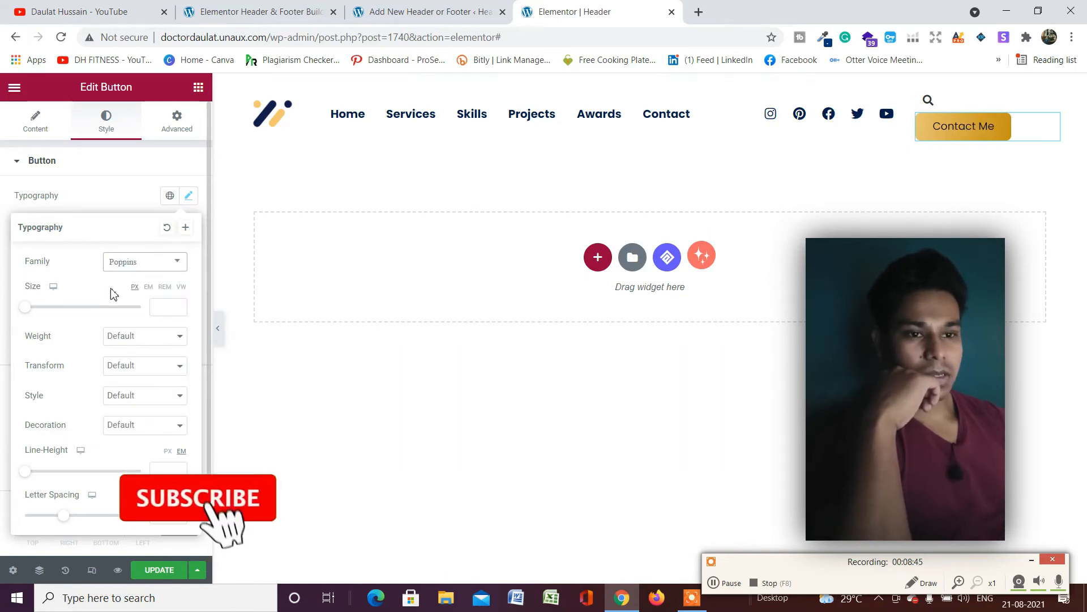
left_click(142, 338)
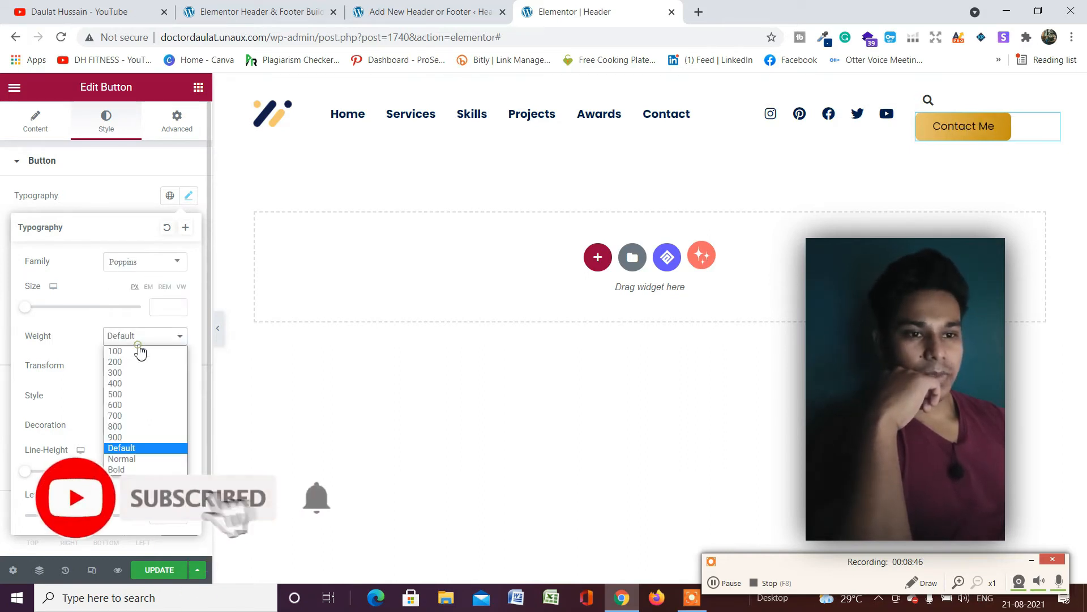
left_click(142, 405)
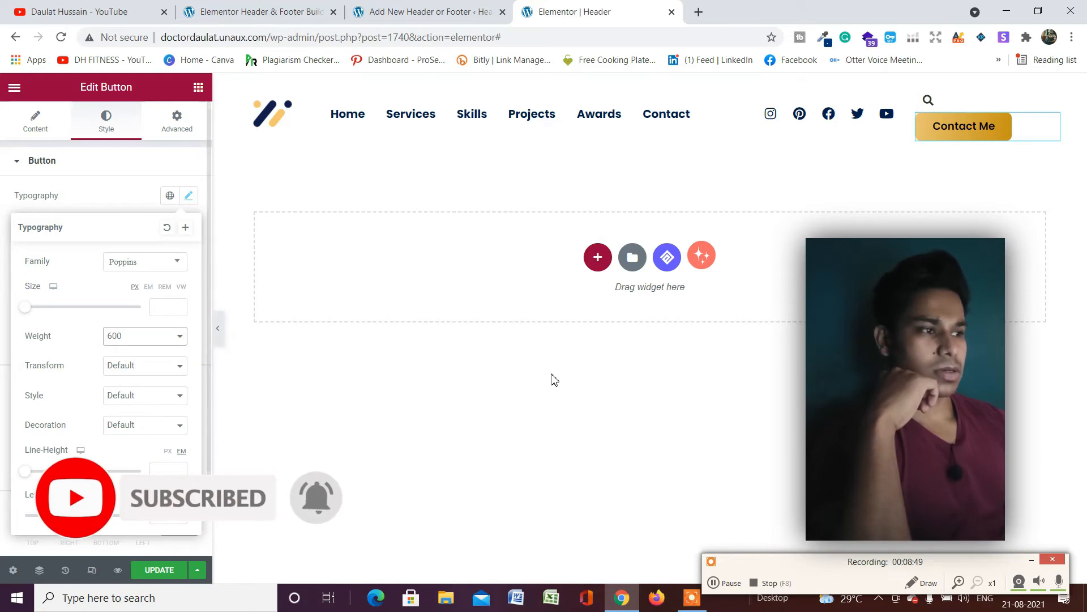
left_click(1051, 121)
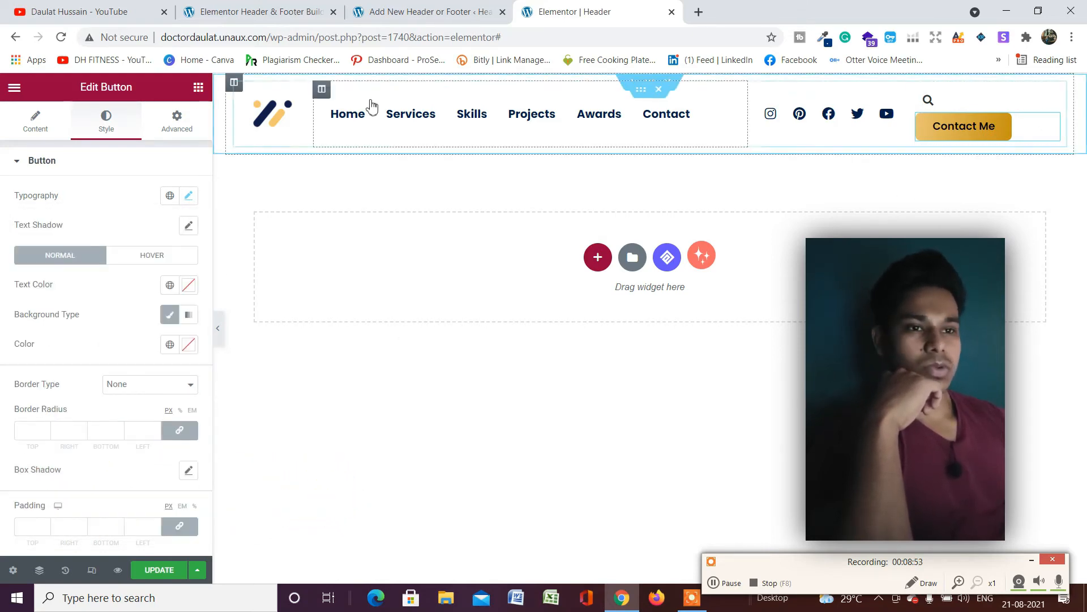
Step: Set the Contact Me button's positioning width to Inline (auto)
left_click(177, 122)
scroll(120, 374, "down", 5)
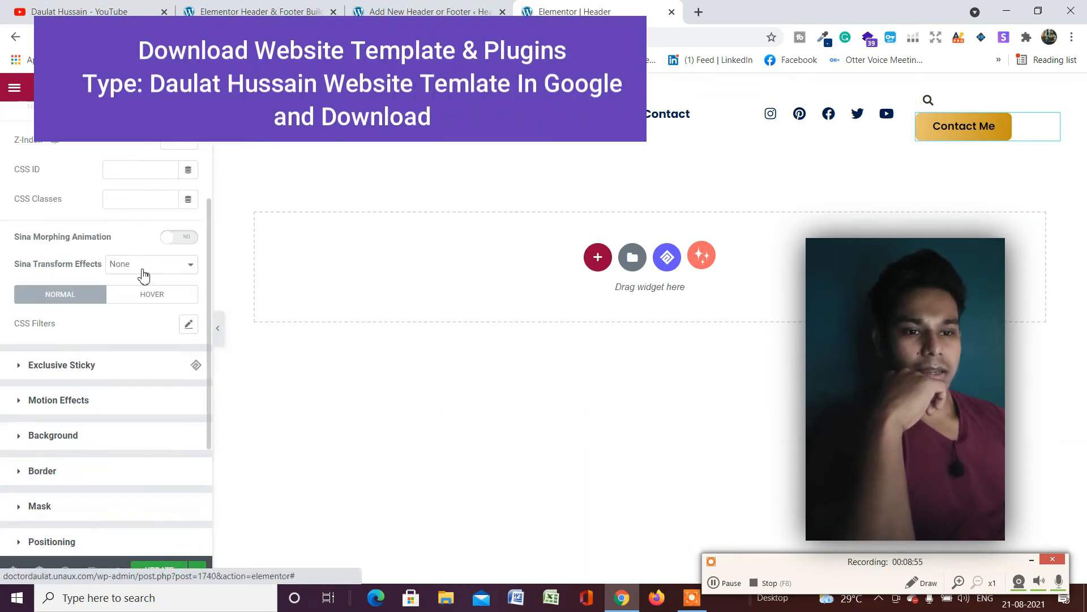
left_click(119, 454)
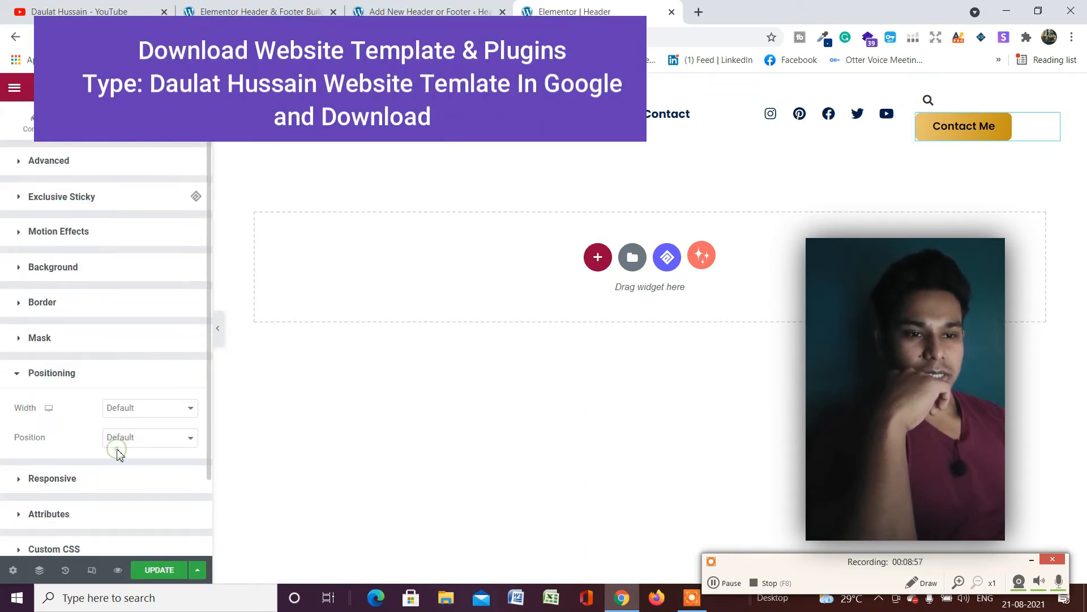
left_click(161, 410)
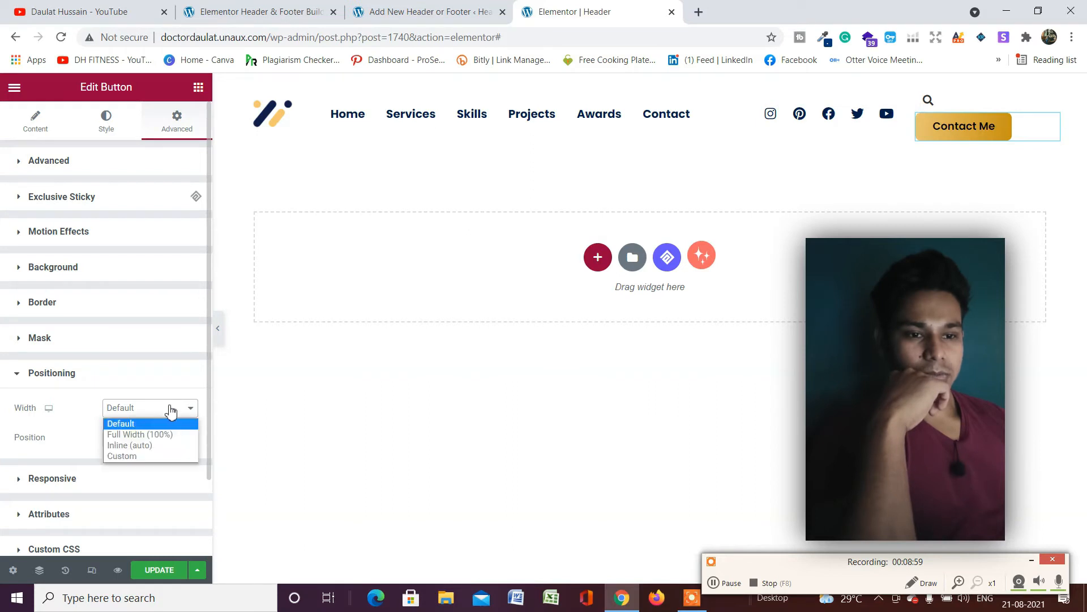
left_click(151, 446)
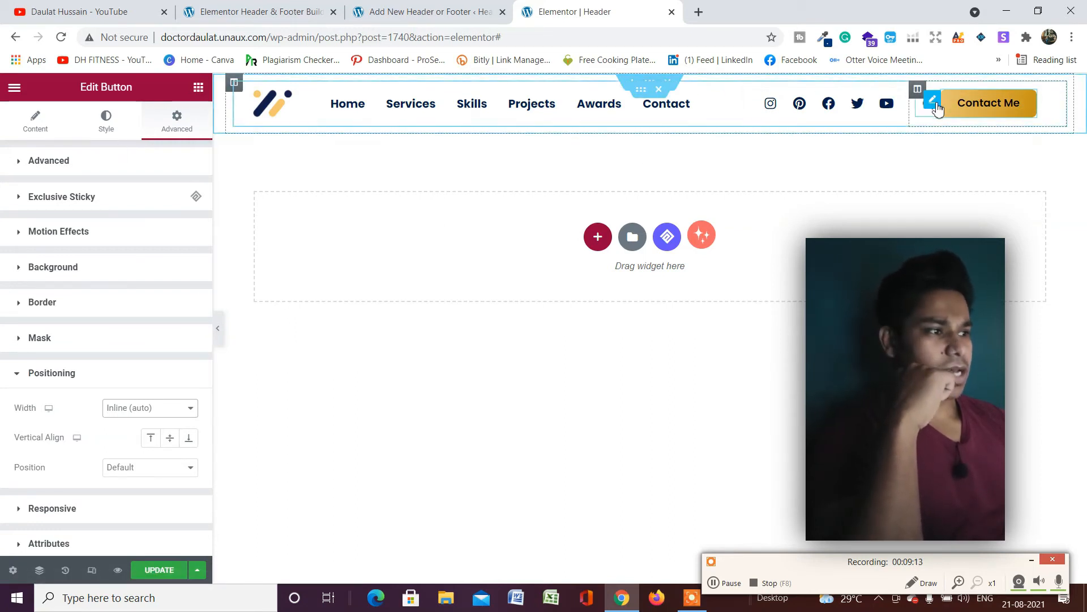
Step: Unlink the search widget's margin values and set its right margin to 16 px
left_click(935, 104)
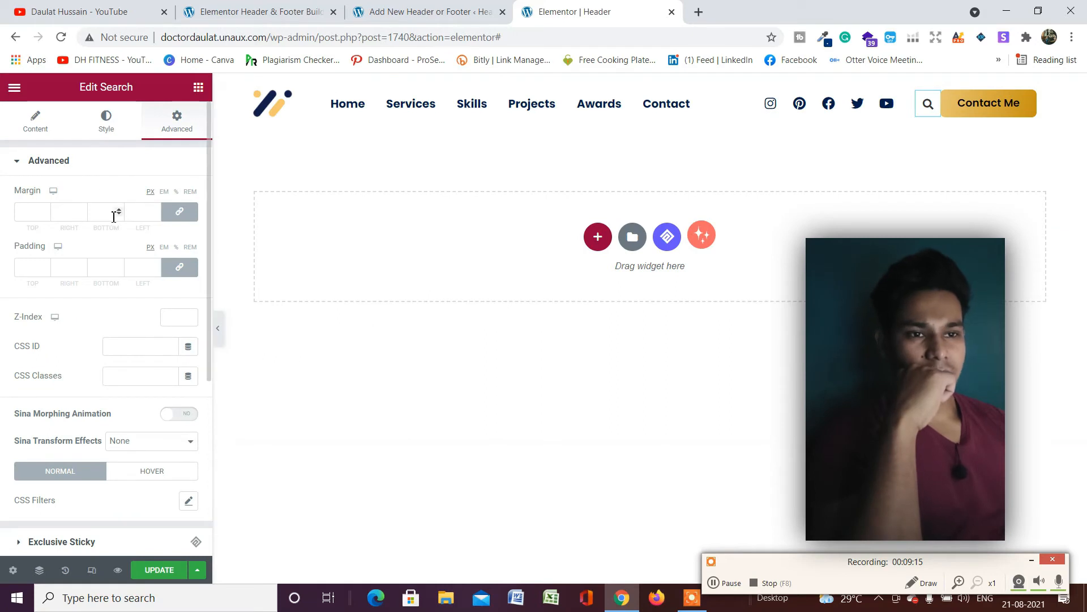
left_click(181, 219)
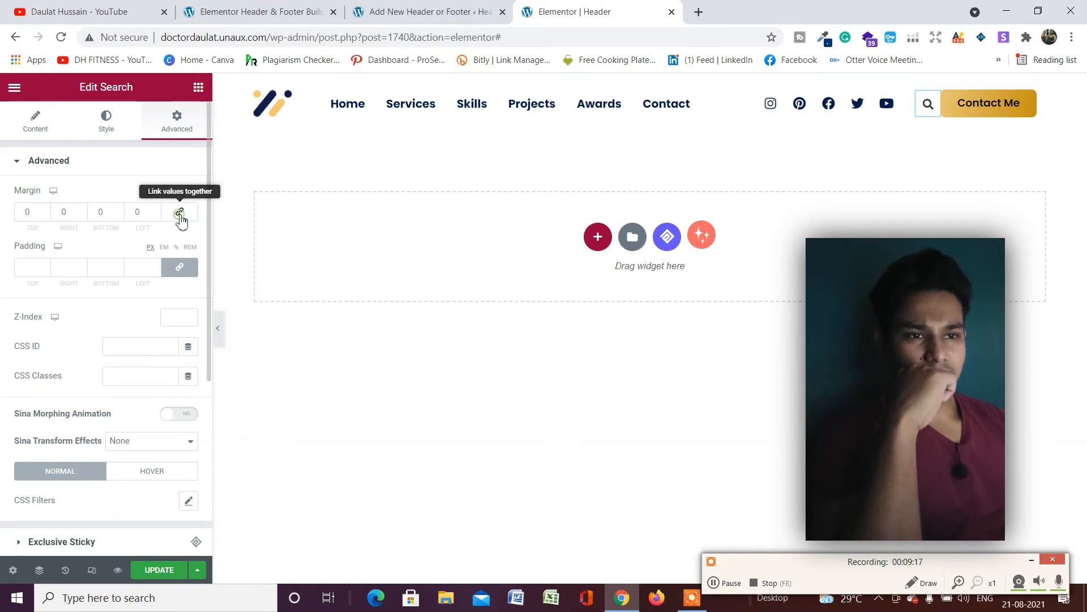
left_click(85, 211)
left_click(83, 209)
left_click(83, 209)
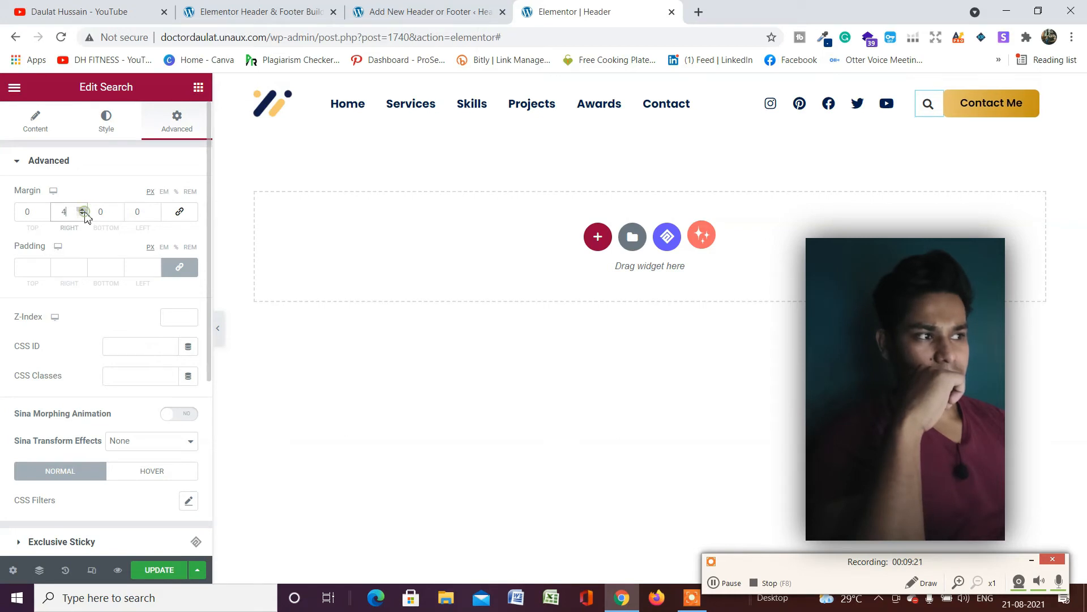
left_click(83, 210)
left_click(82, 210)
left_click(83, 210)
left_click(83, 210)
left_click(83, 209)
left_click(83, 210)
left_click(83, 210)
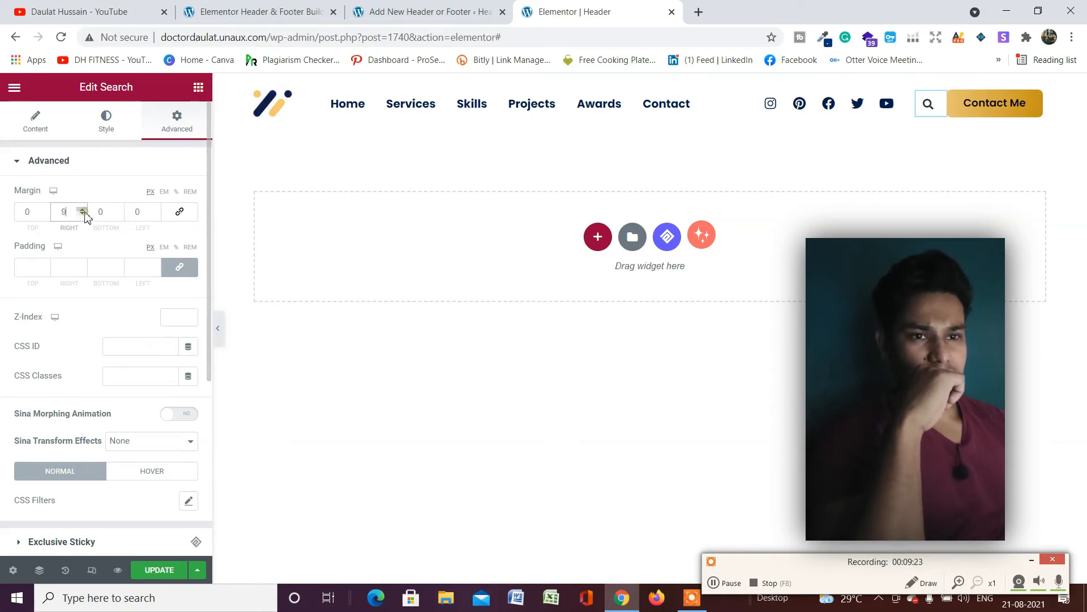
left_click(83, 210)
left_click(83, 209)
left_click(83, 209)
left_click(82, 209)
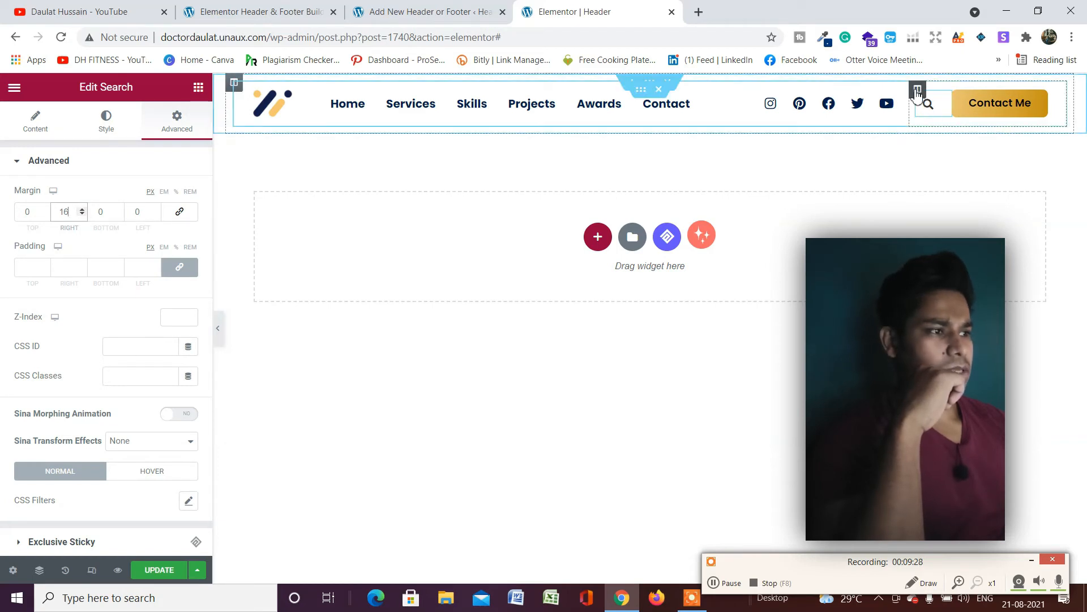
Step: Set the horizontal alignment of the column holding the search icon and Contact Me button to End
left_click(918, 89)
left_click(154, 226)
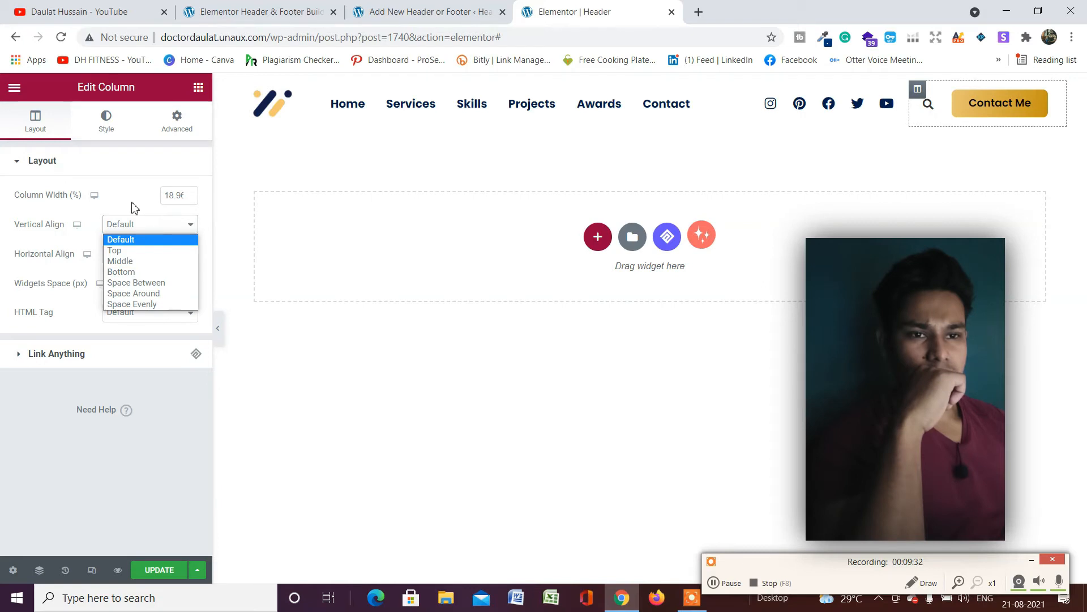
left_click(72, 259)
left_click(125, 255)
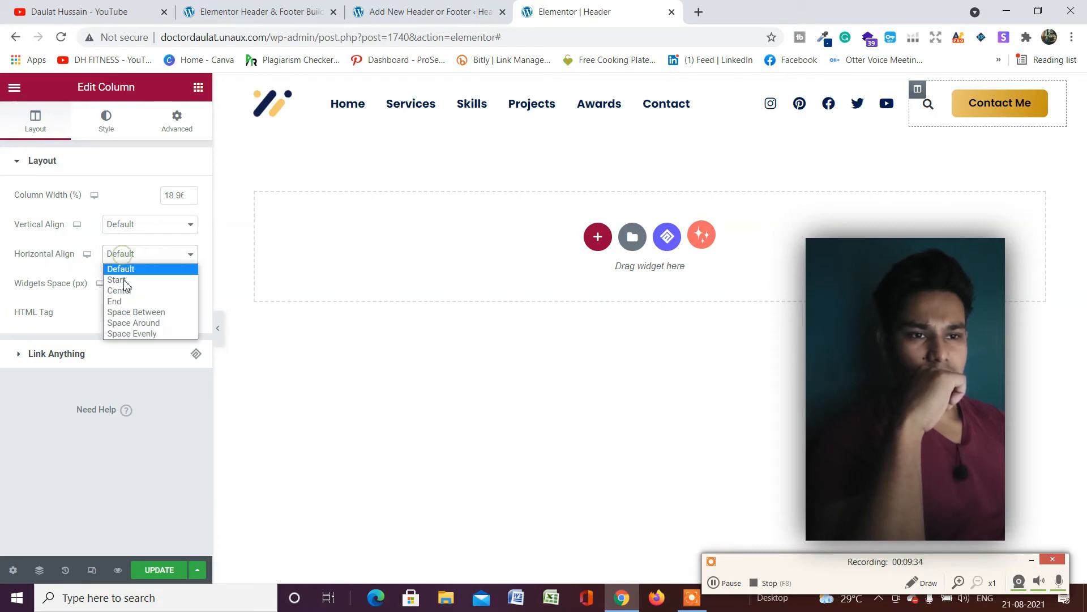
left_click(126, 302)
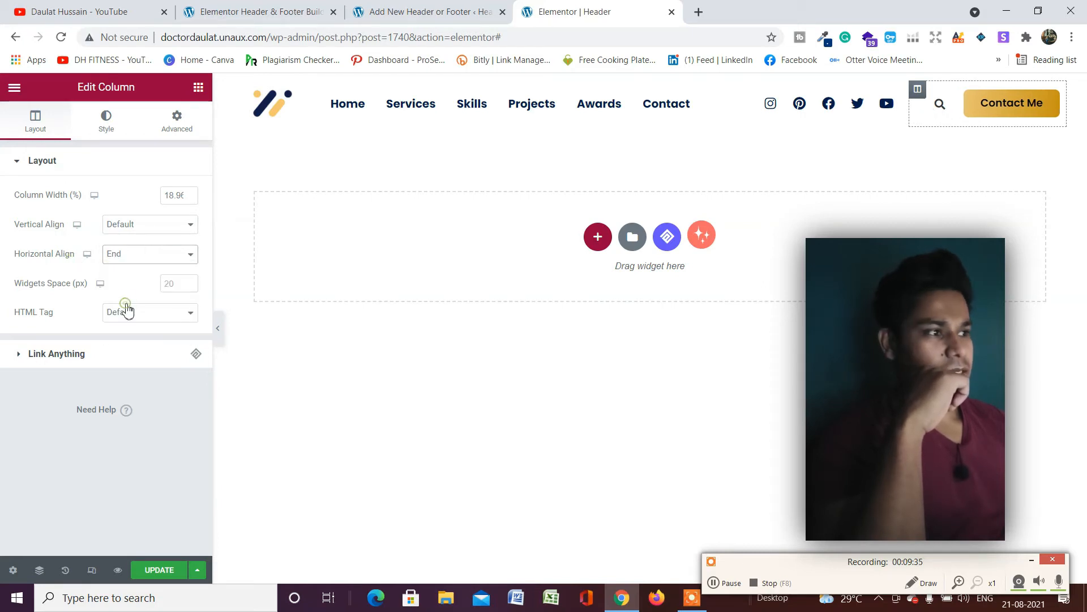
Step: Set the search widget's right margin to 17 px and save the header
left_click(939, 113)
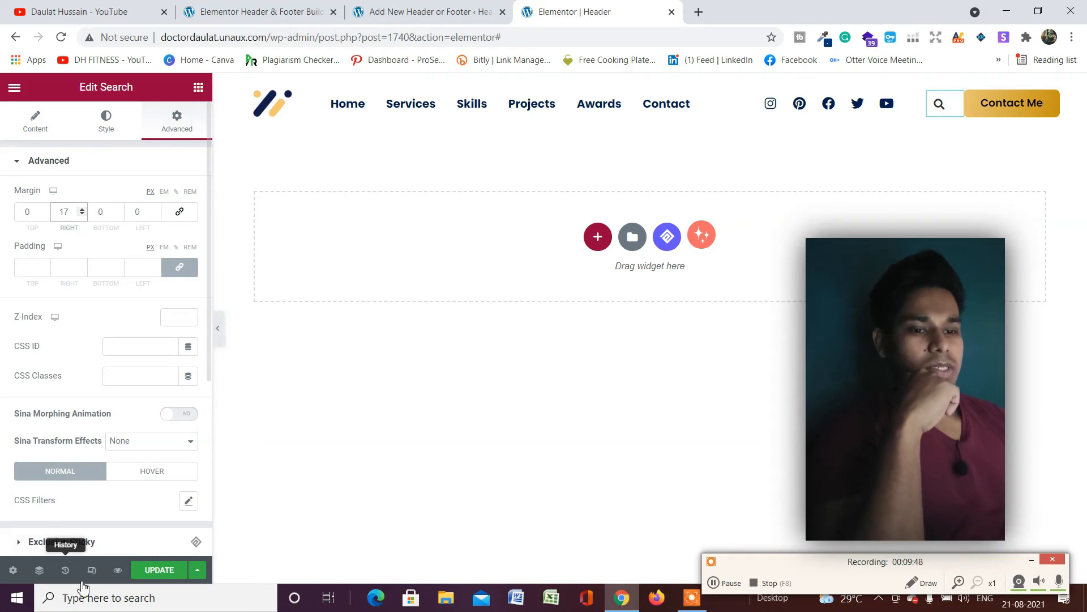
left_click(146, 578)
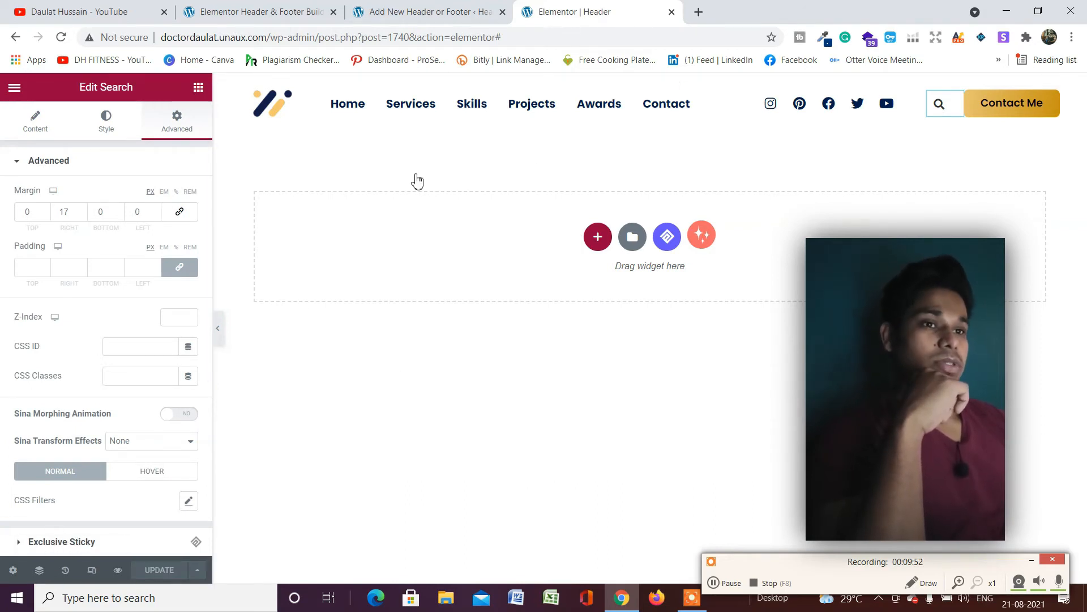
Step: Open the live site in a new browser tab from the WordPress admin and test the header's search icon
left_click(431, 11)
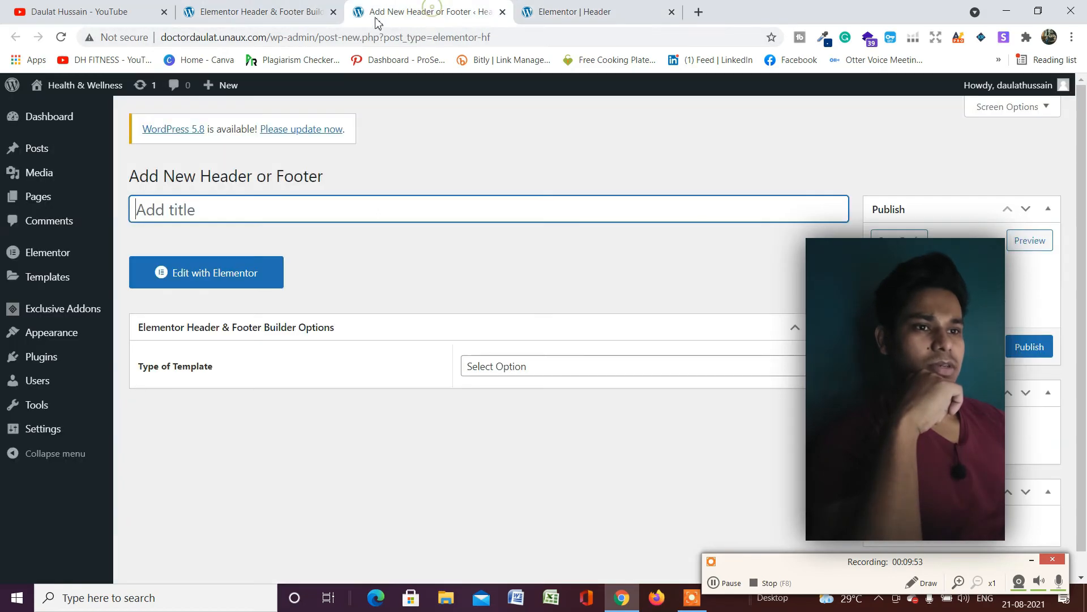
left_click(257, 10)
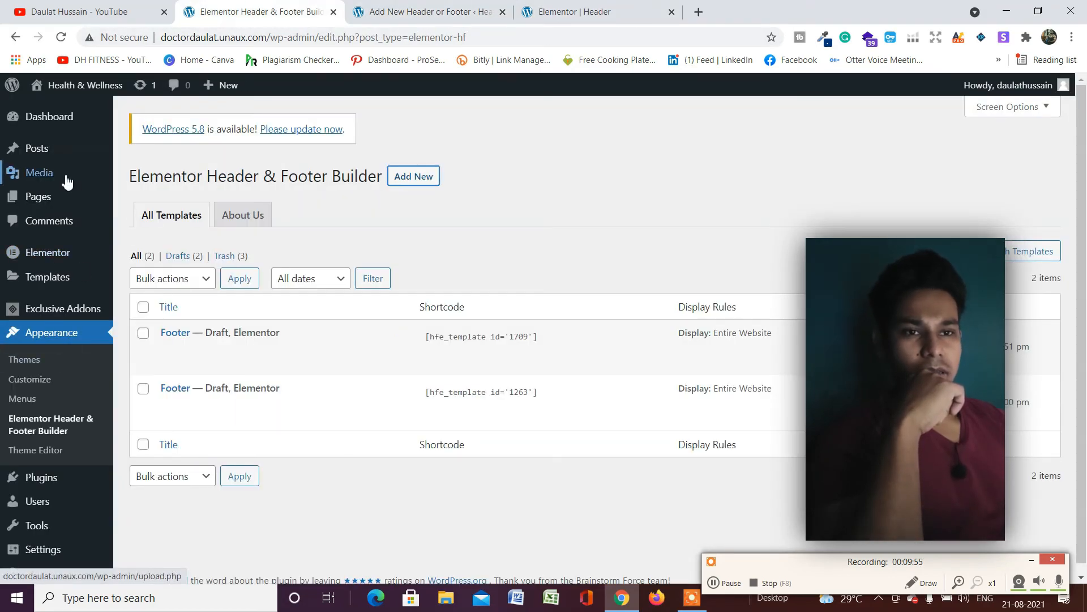
mouse_move(52, 96)
right_click(59, 111)
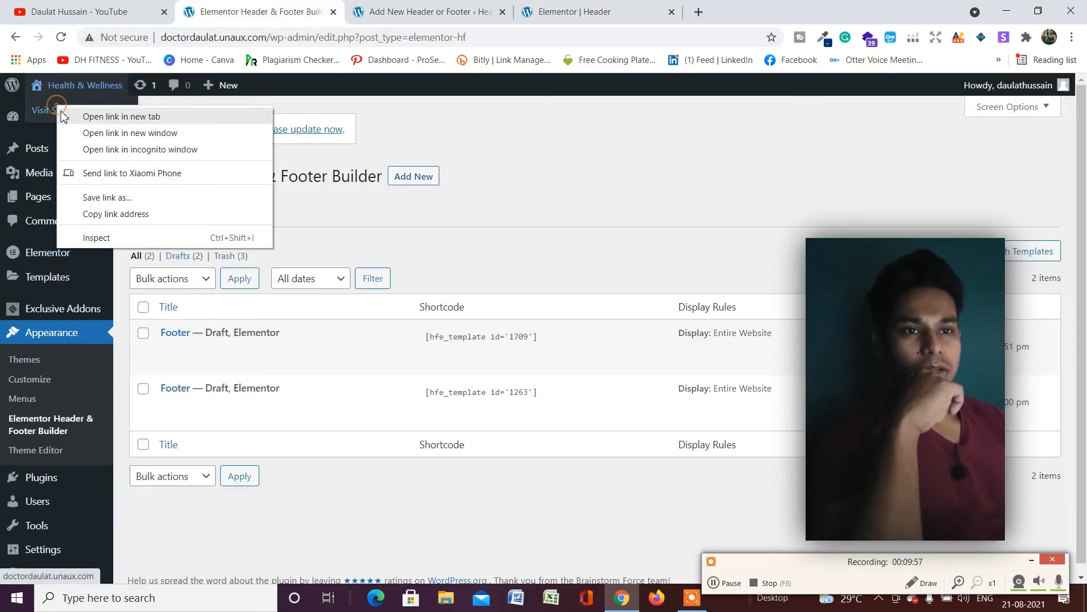
left_click(93, 119)
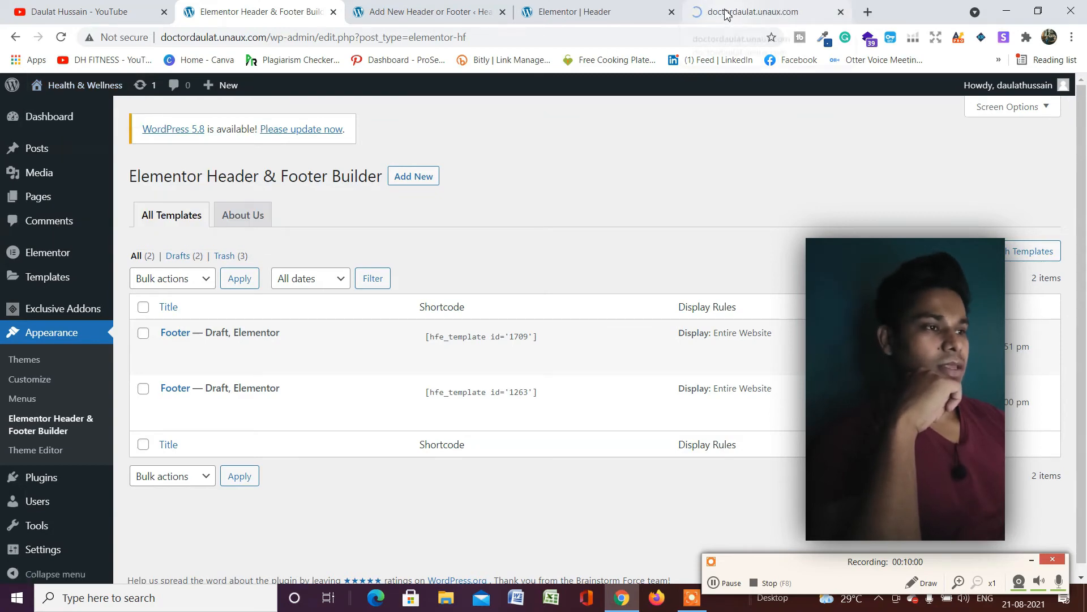
left_click(744, 19)
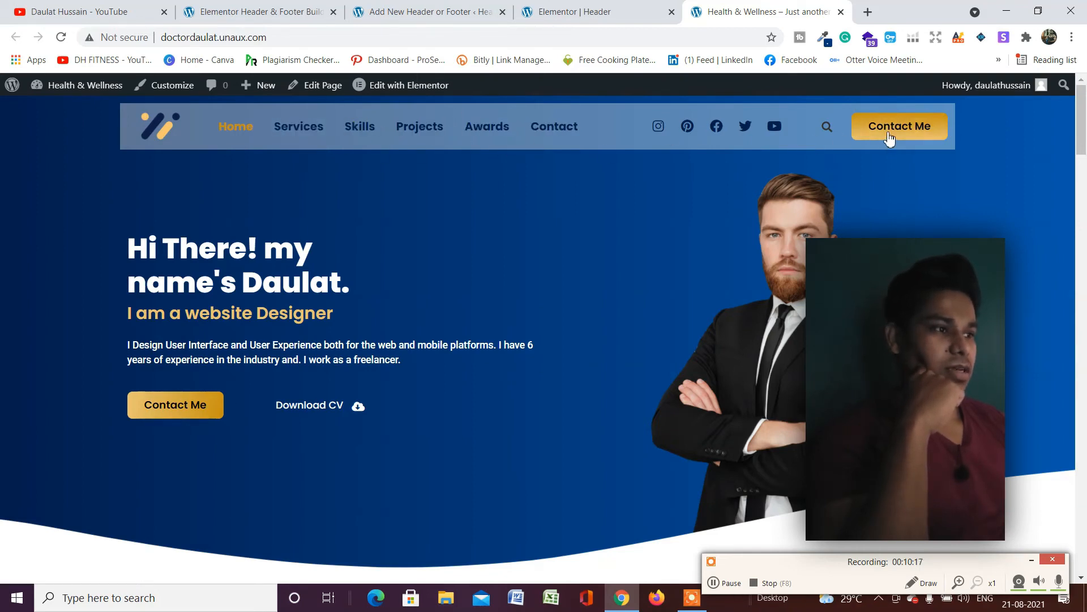
left_click(828, 127)
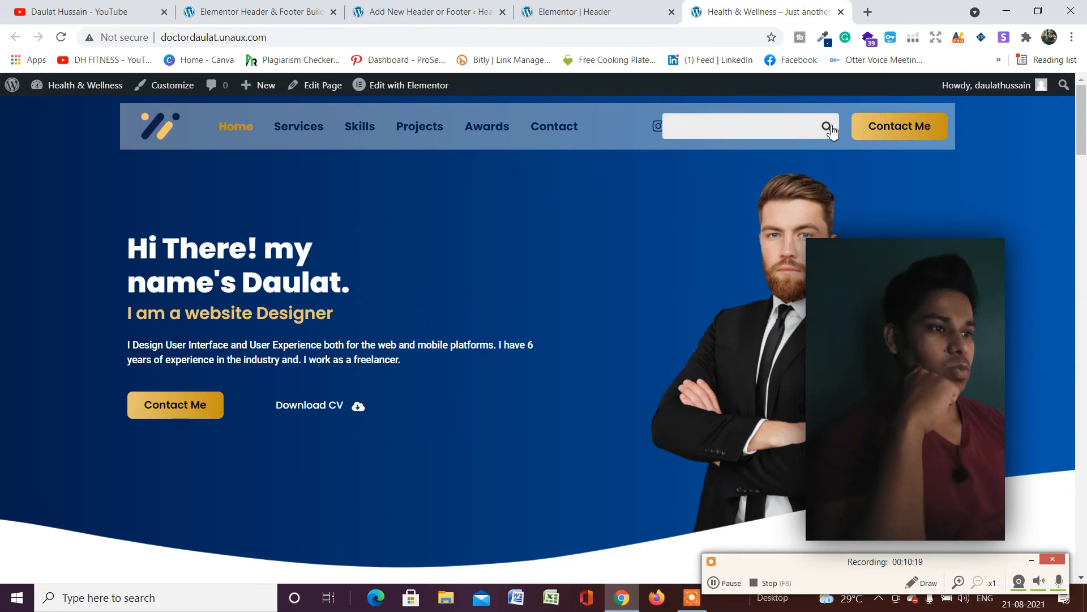
Step: Return to the Elementor header and set the inner section's border radius to 10 px on all corners
left_click(446, 14)
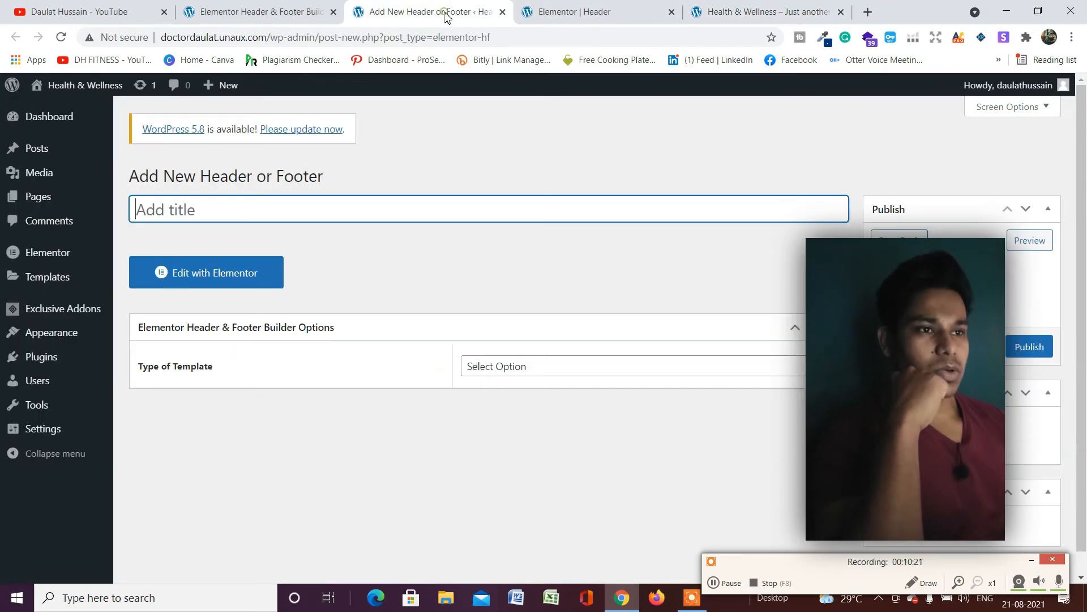
left_click(589, 8)
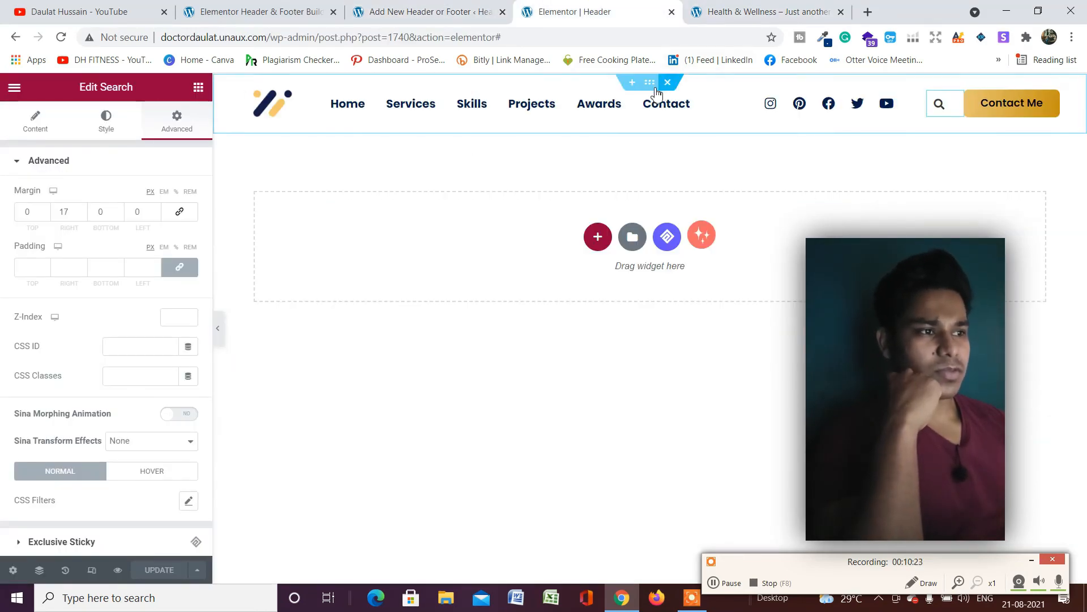
left_click(651, 88)
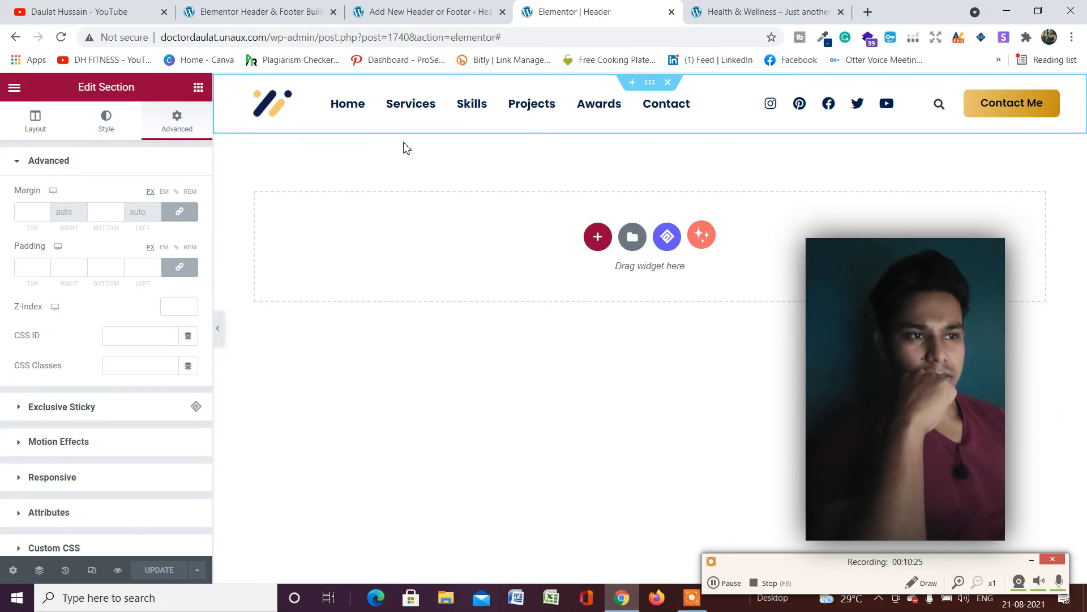
left_click(641, 89)
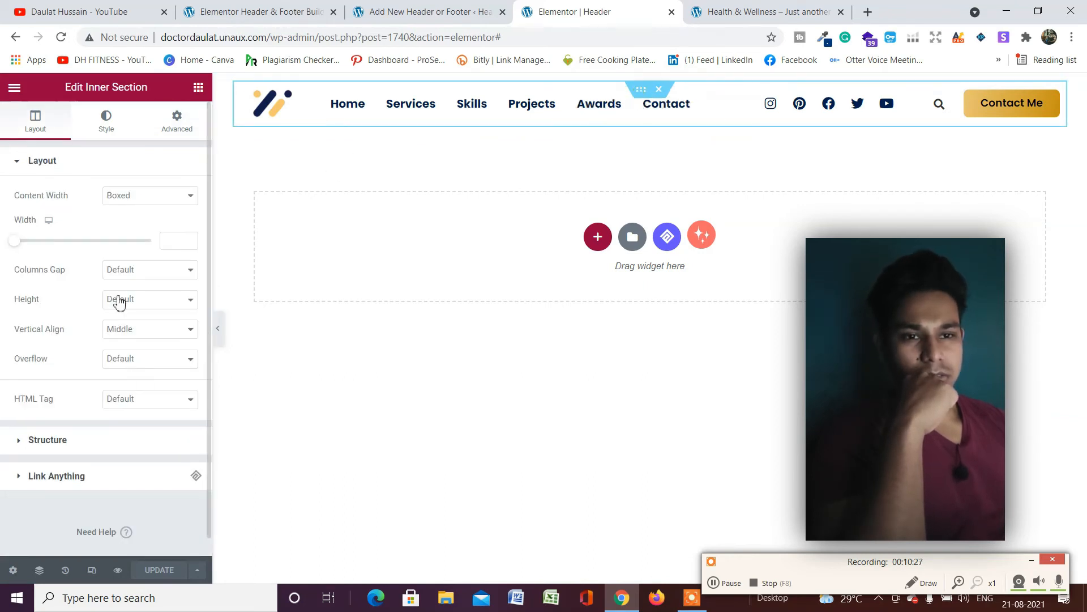
left_click(106, 120)
scroll(112, 393, "down", 3)
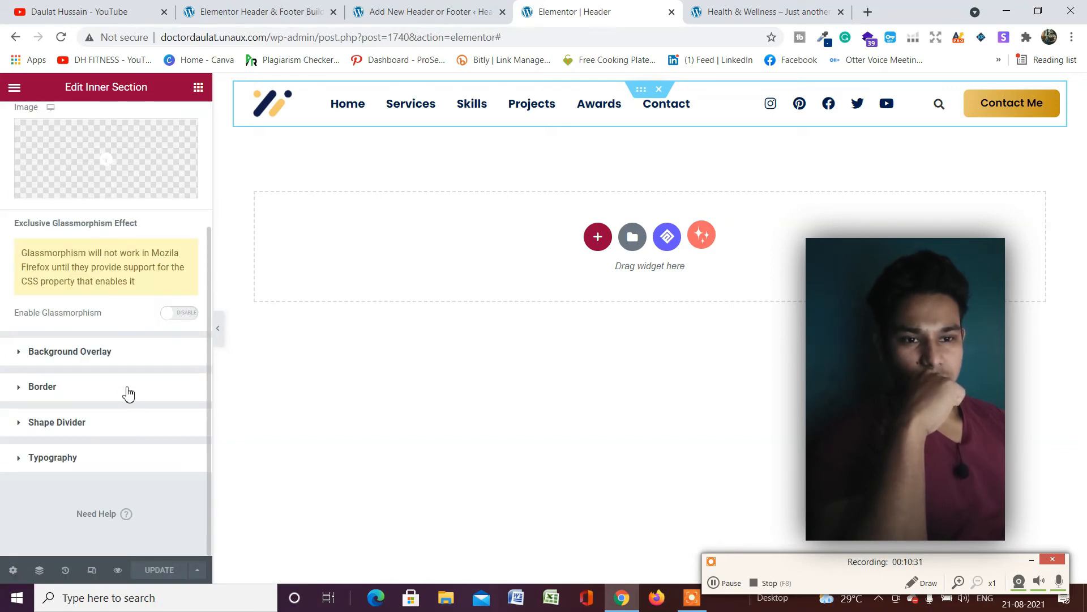
left_click(128, 391)
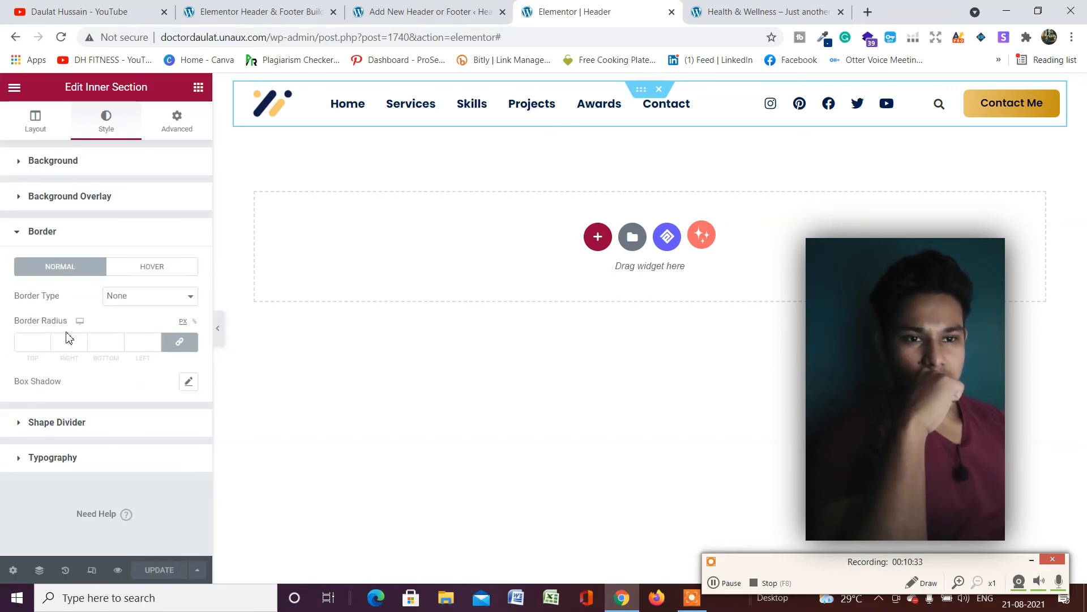
left_click(30, 341)
type("1")
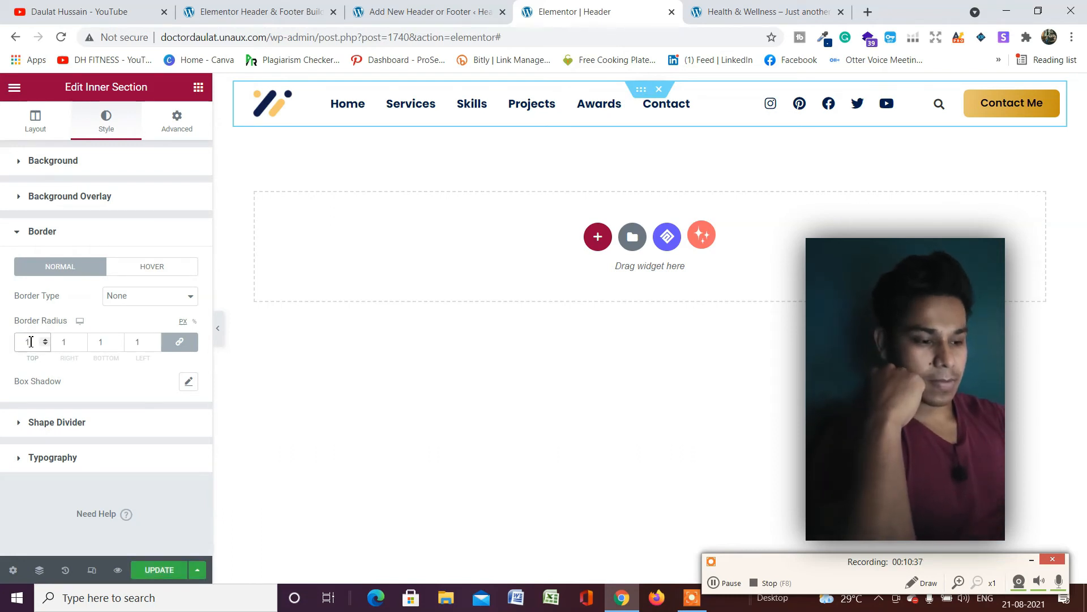
type("0")
Step: Save the header and reload the live site to check the header's corners
left_click(152, 570)
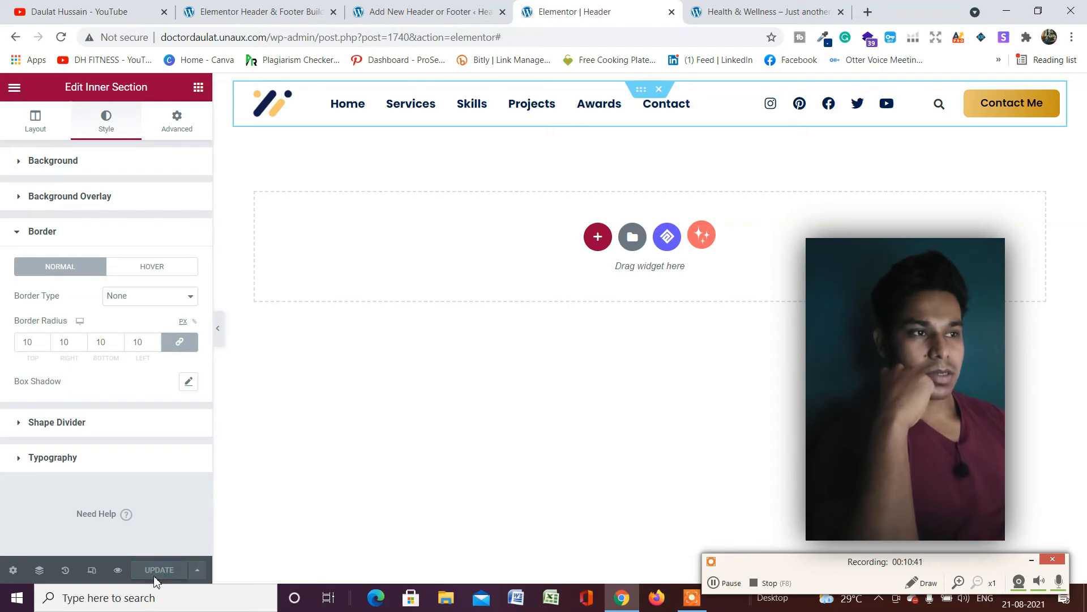
left_click(782, 10)
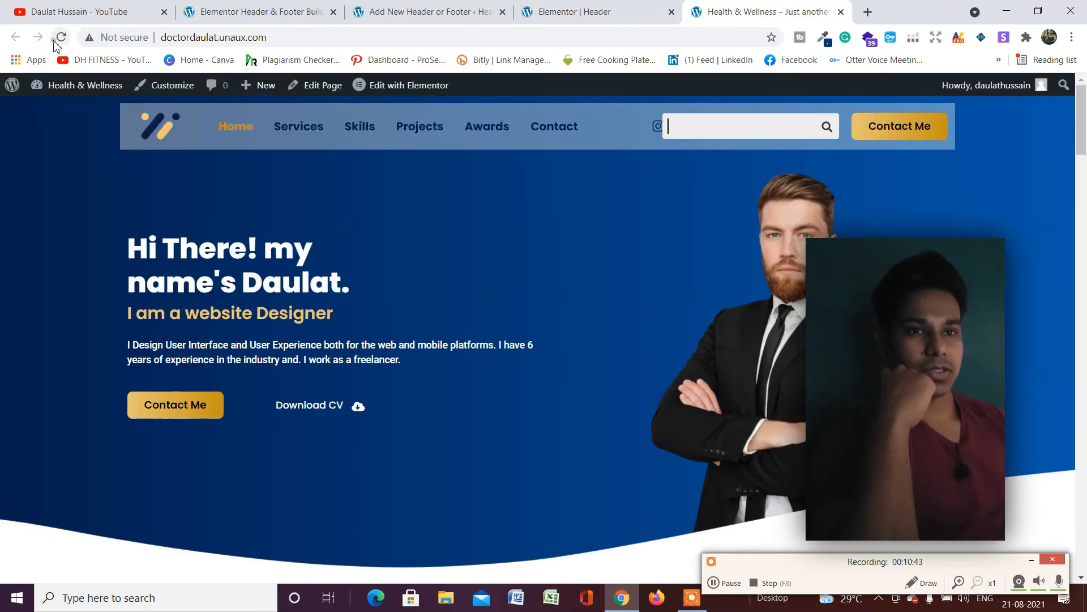
left_click(57, 39)
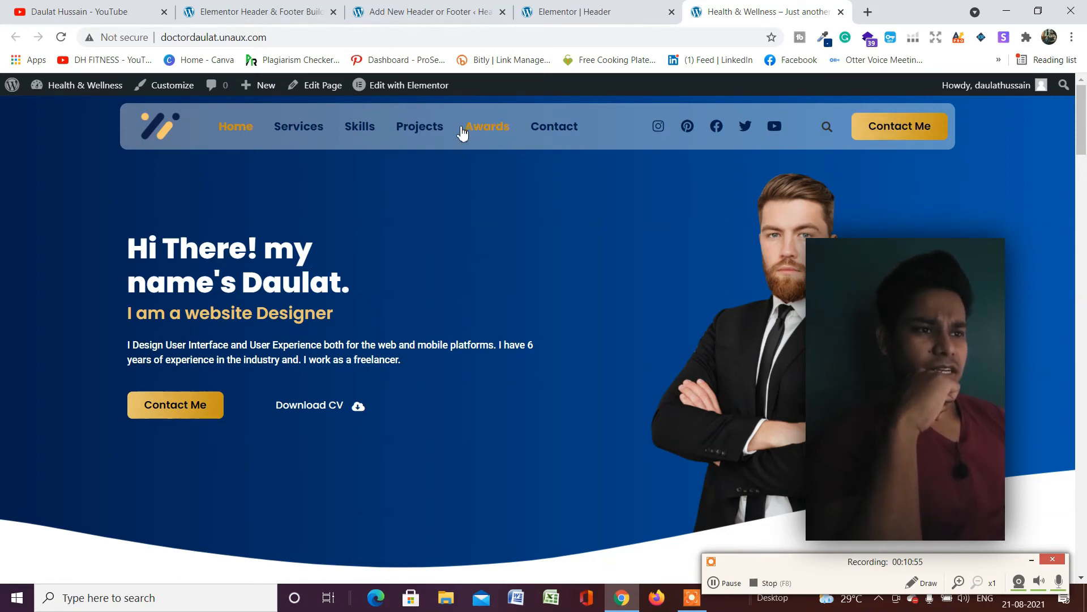
Step: Back in the Elementor header, unlink the navigation menu column's padding values and set its top padding to 100 px
left_click(573, 14)
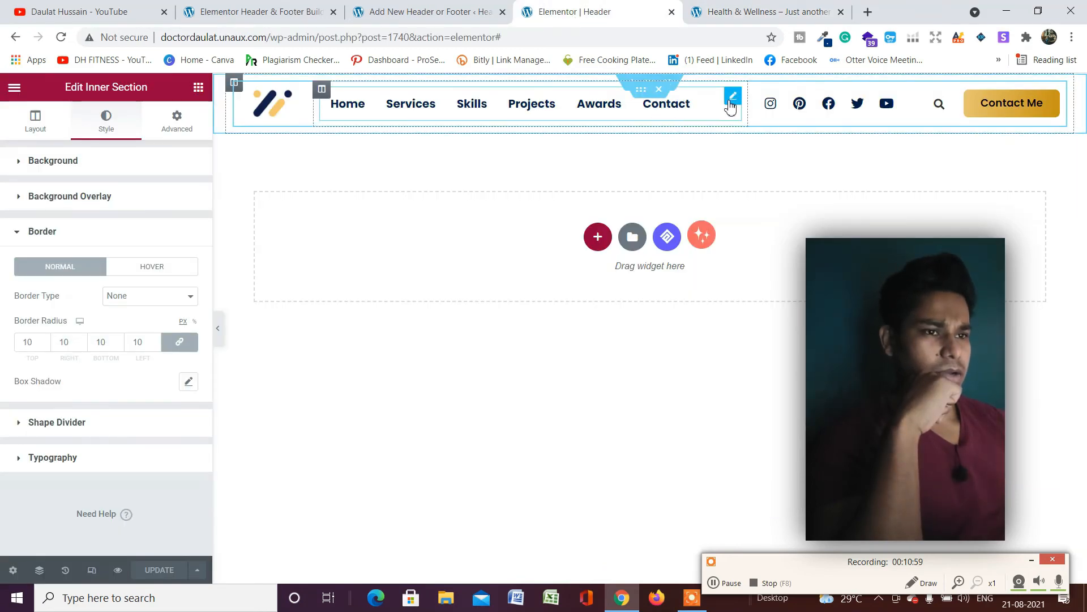
left_click(730, 103)
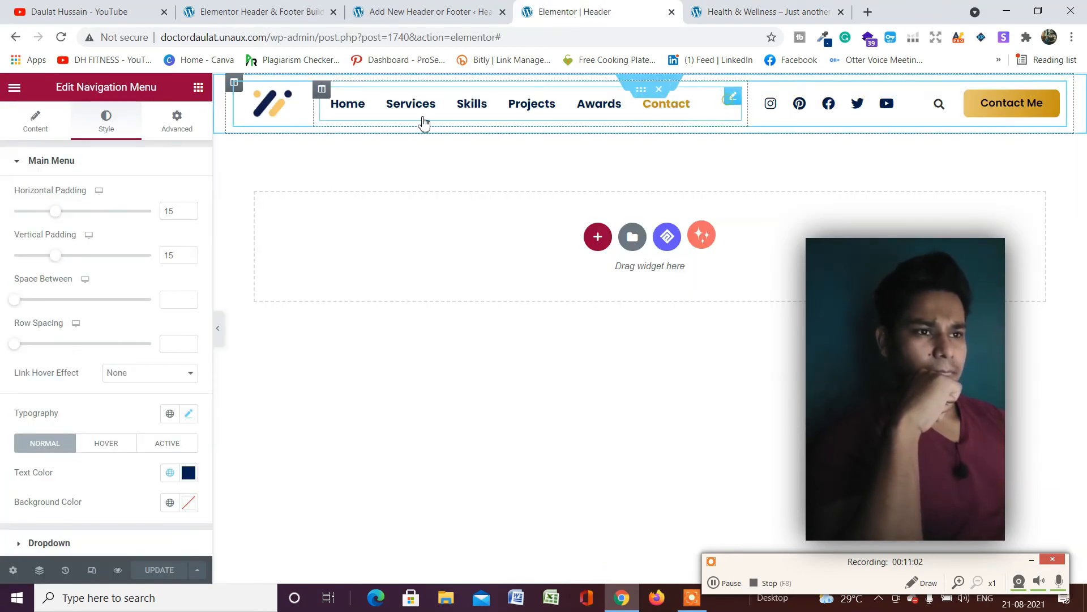
left_click(324, 92)
left_click(179, 117)
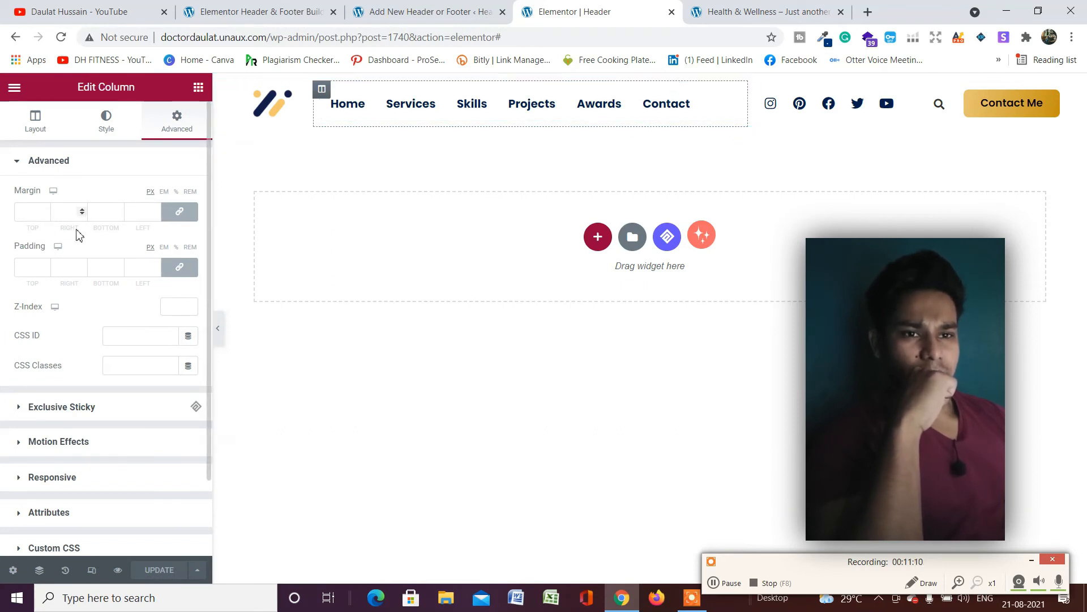
left_click(180, 269)
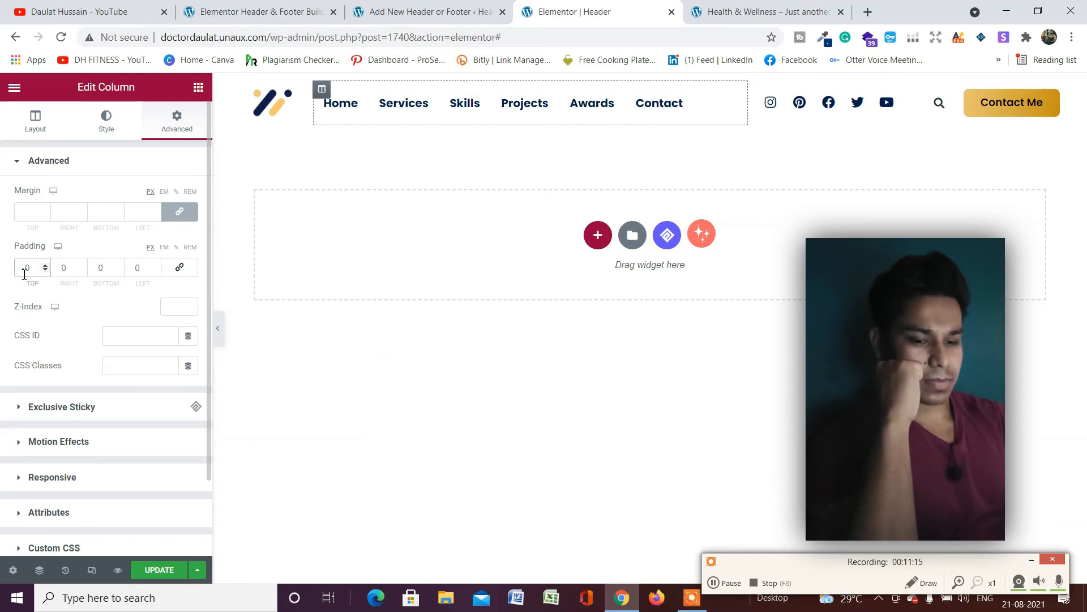
type("100")
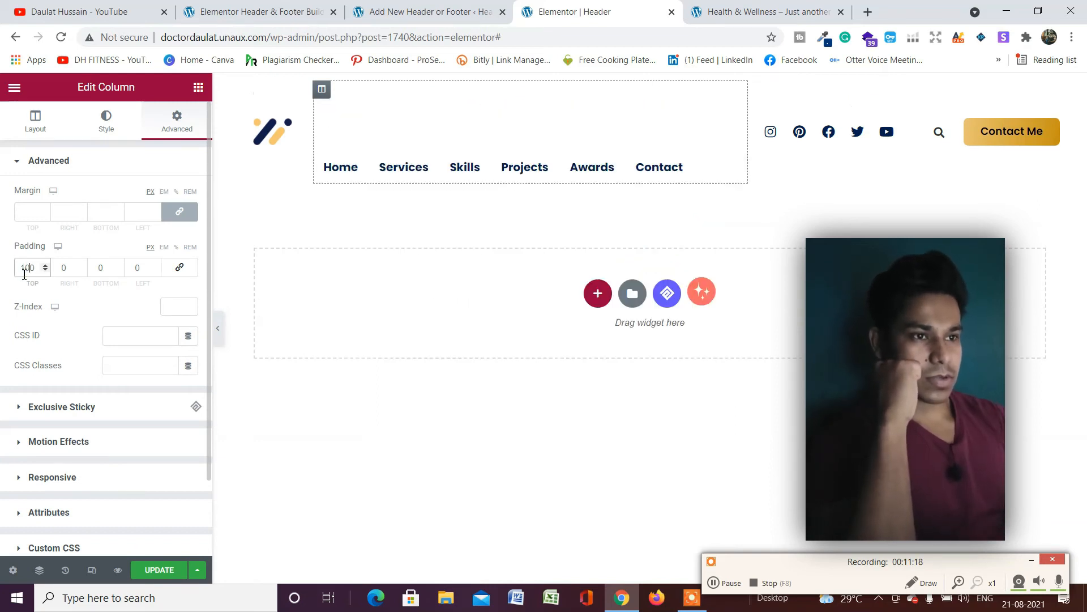
Step: Set the navigation menu column's top and bottom padding to 10 px each
key("BackSpace")
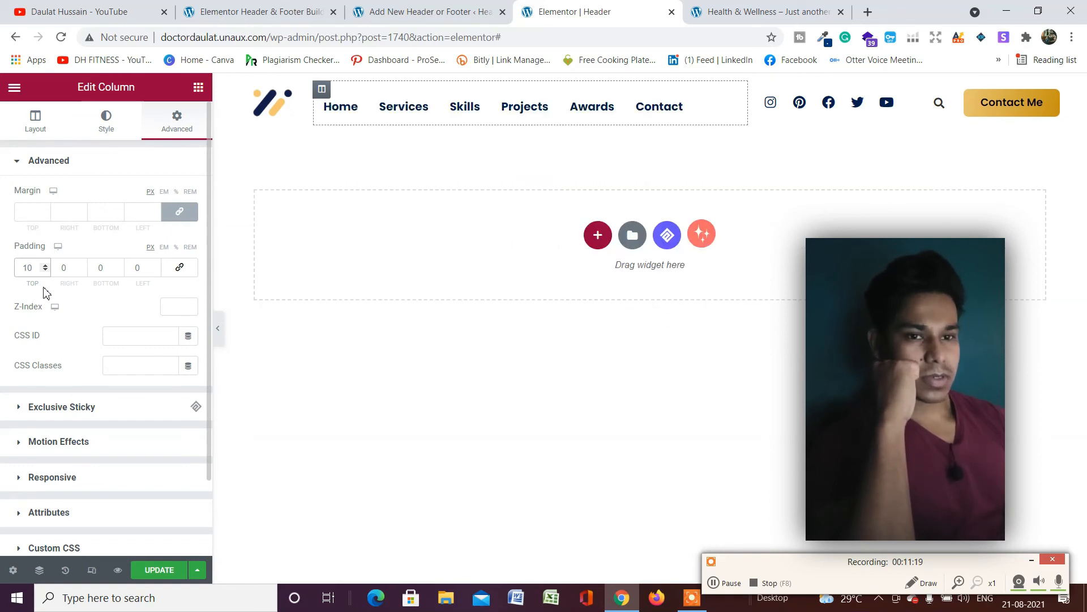
key("Tab")
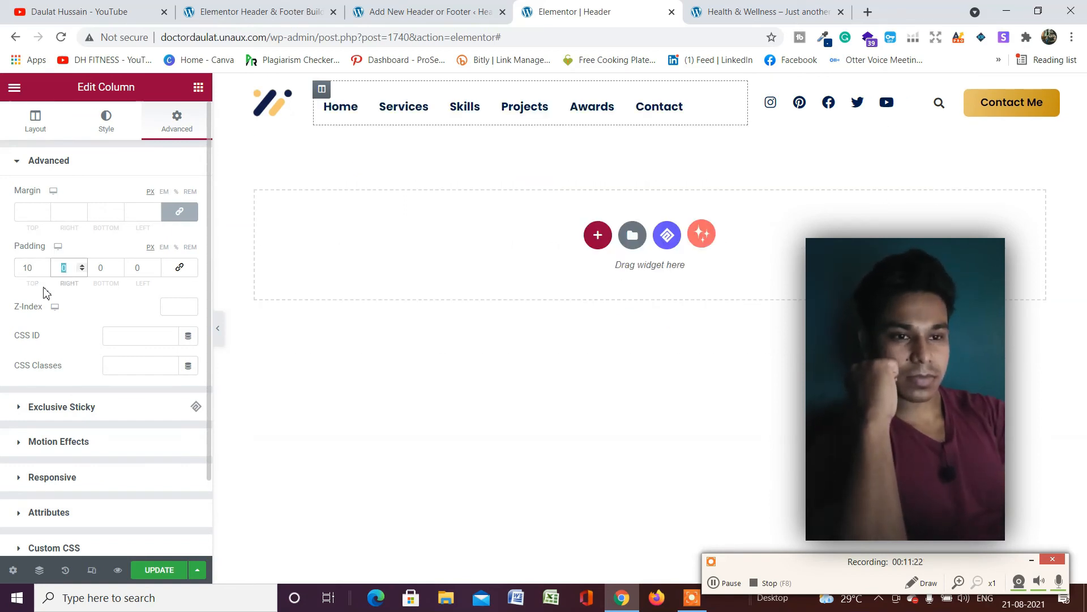
key("Tab")
type("10")
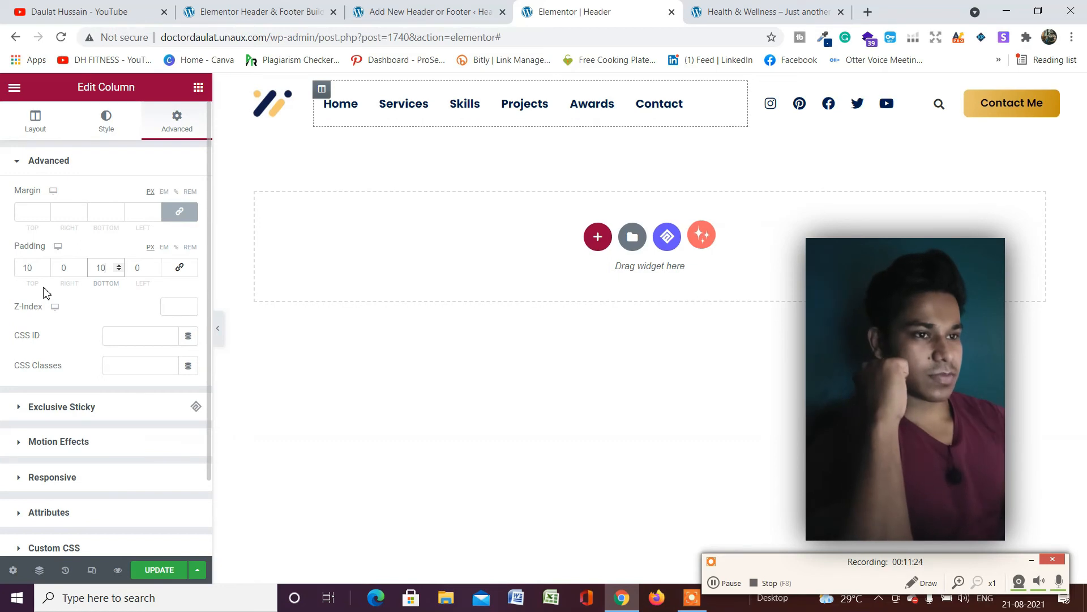
Step: Save the header and reload the live site to check the header's height
left_click(178, 573)
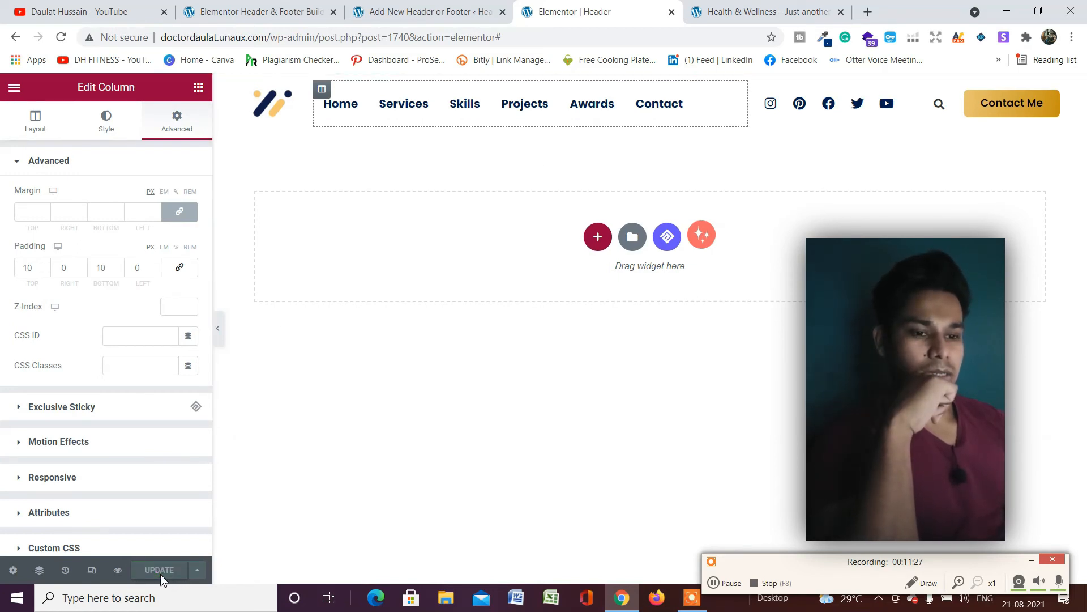
left_click(752, 10)
left_click(62, 38)
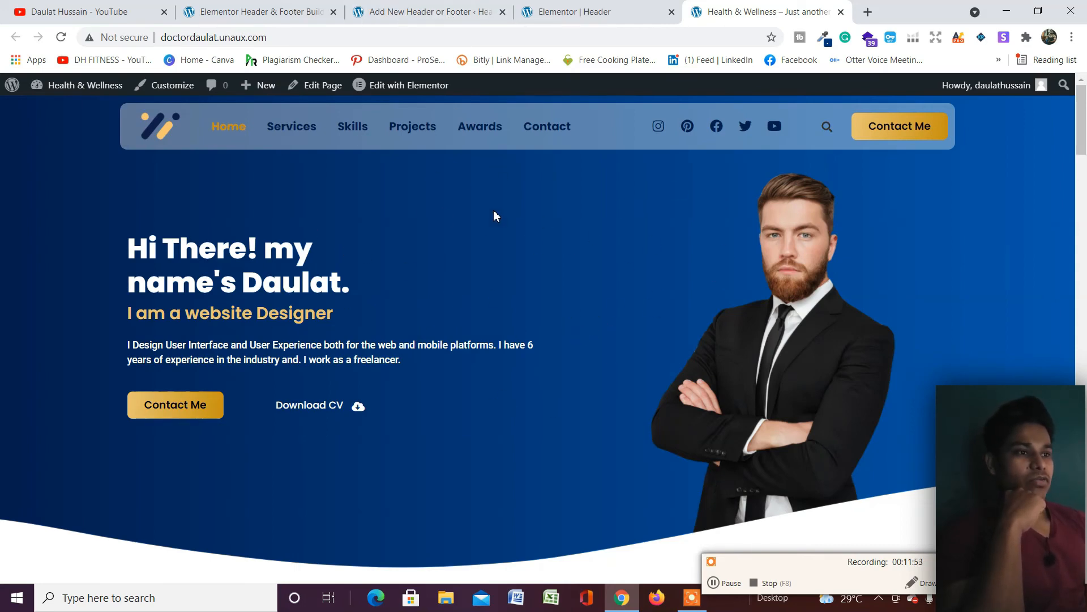
Step: From the WordPress admin's list of all pages, open the Home front page for Elementor editing in a new browser tab
left_click(253, 21)
mouse_move(51, 199)
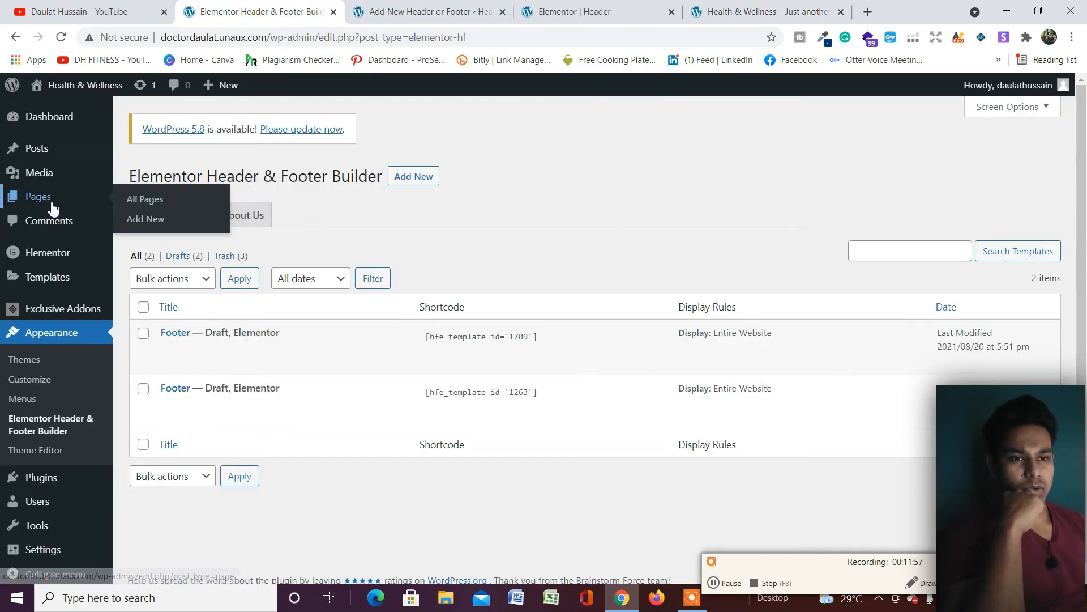
left_click(131, 204)
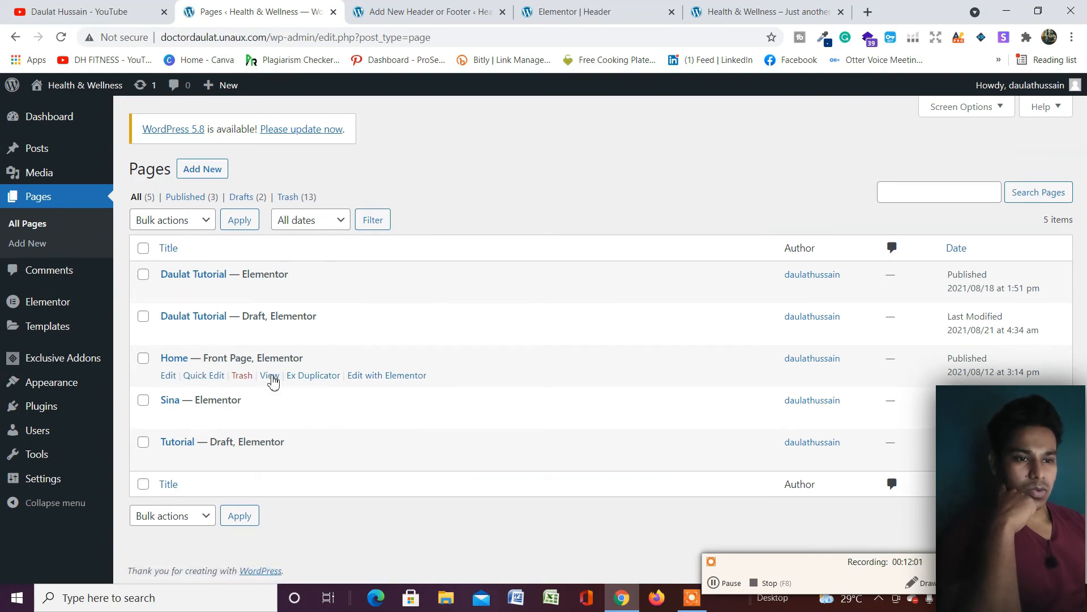
right_click(365, 376)
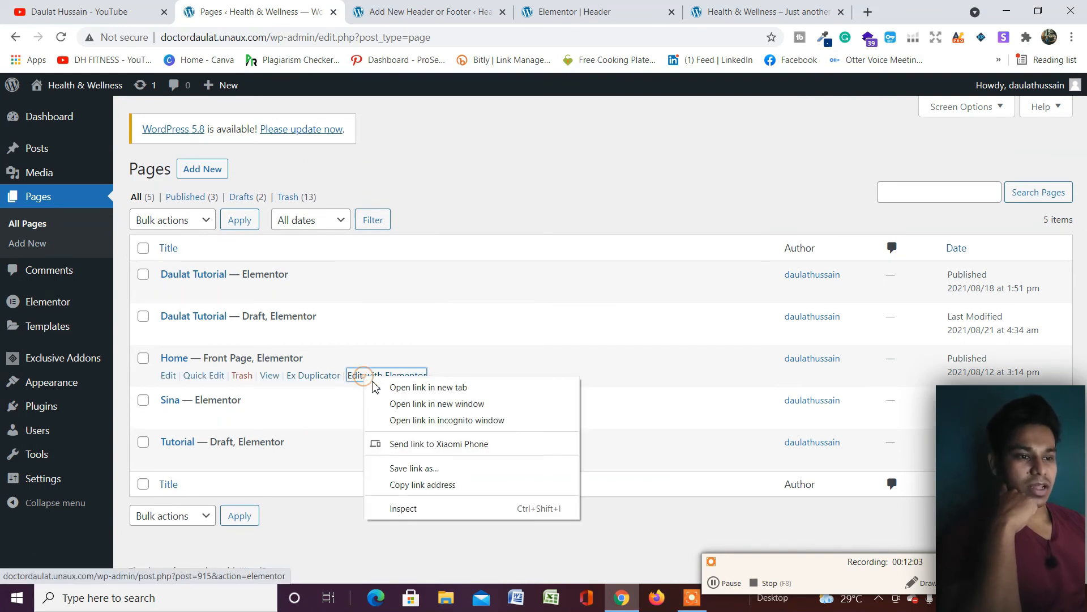
left_click(383, 390)
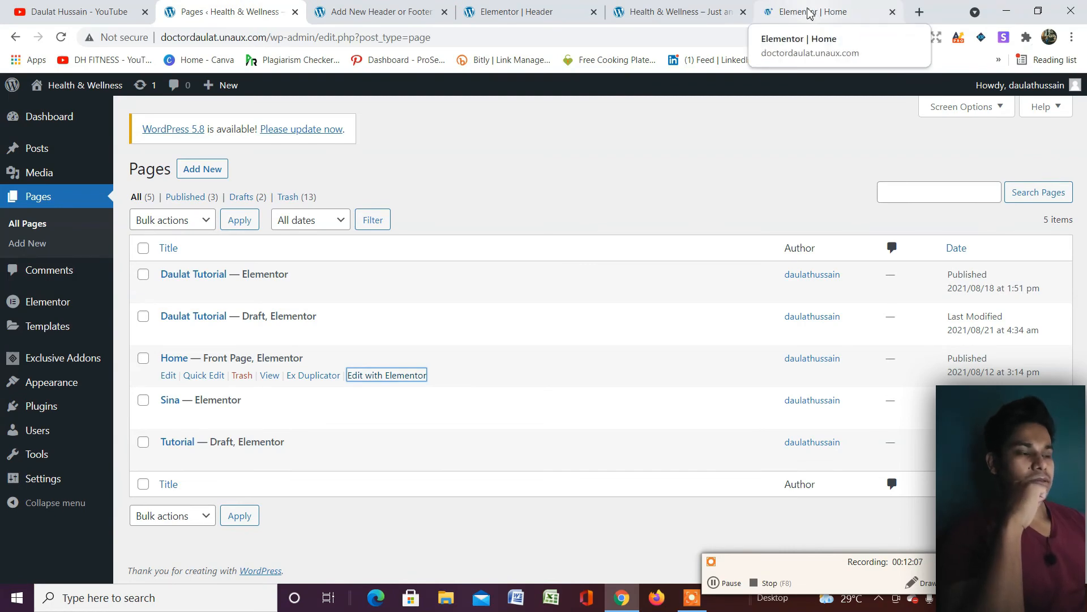
left_click(810, 13)
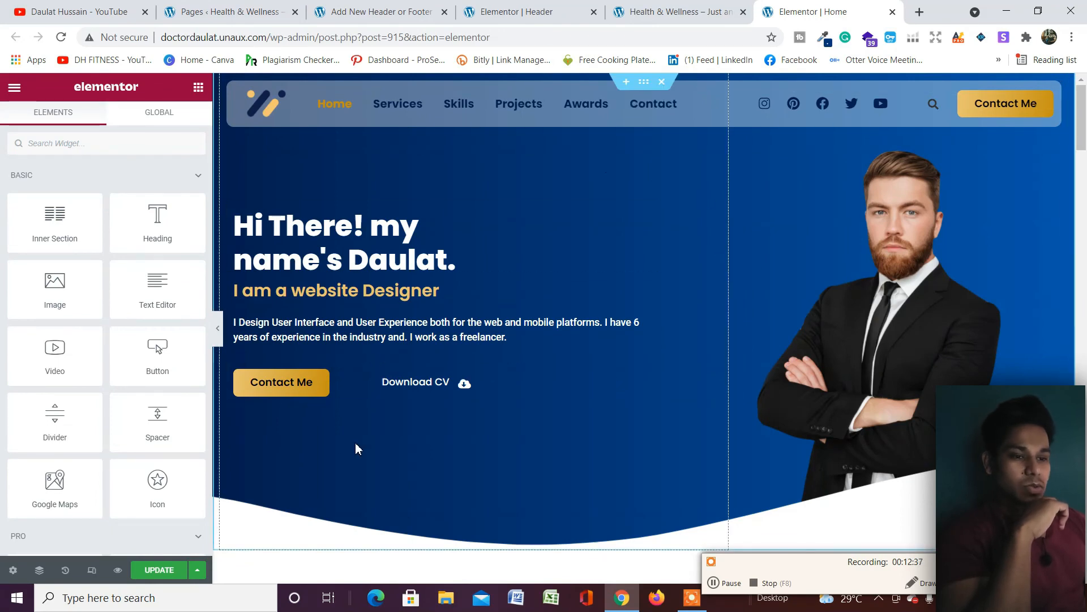
Step: Select the Home page's first section through the Navigator and set its top margin to 0 px
left_click(38, 572)
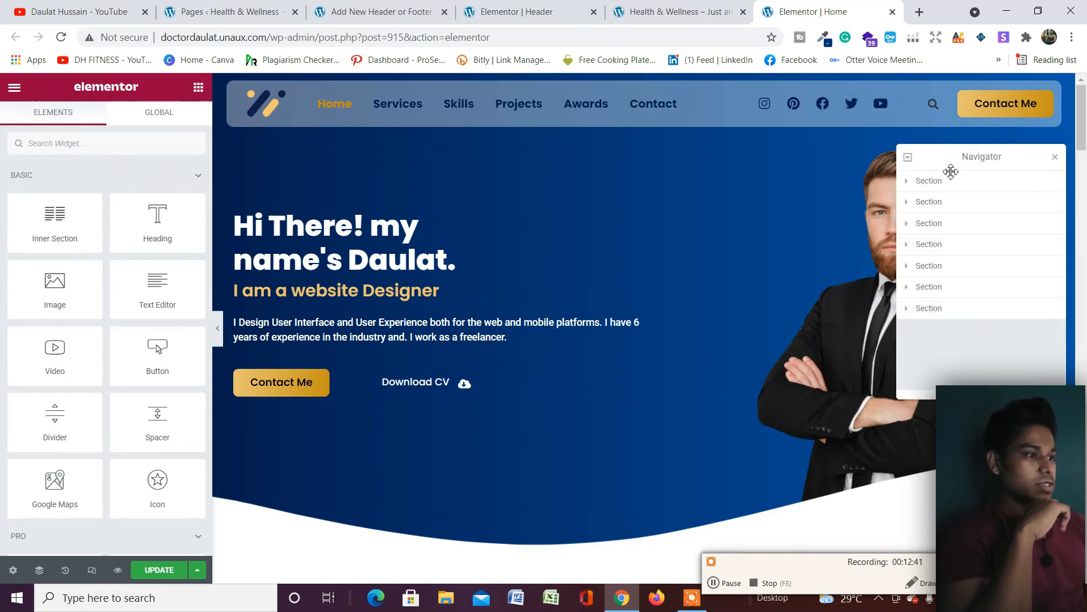
left_click(913, 183)
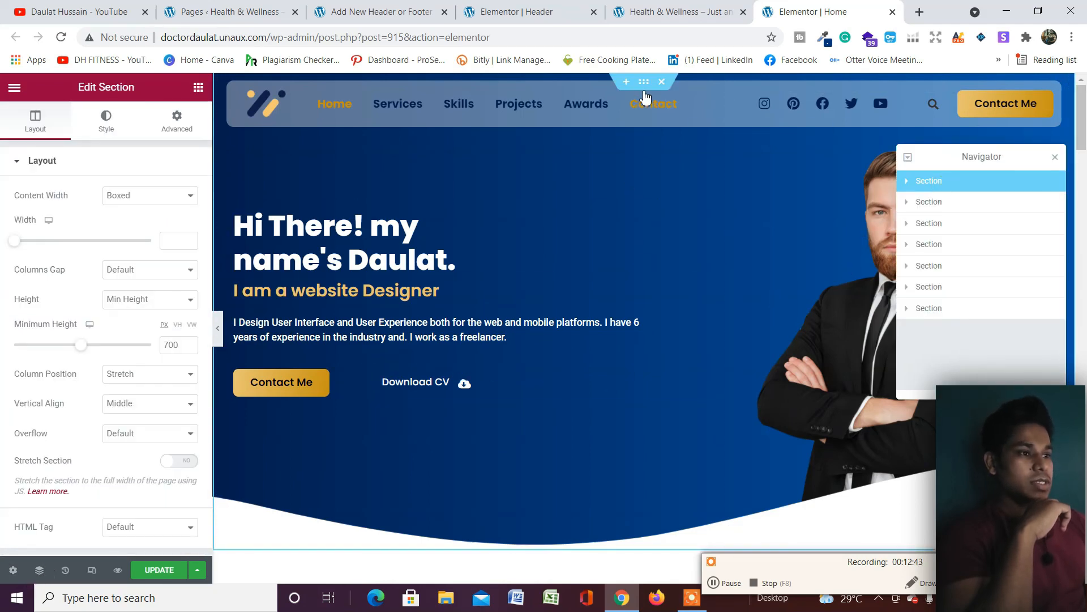
left_click(176, 120)
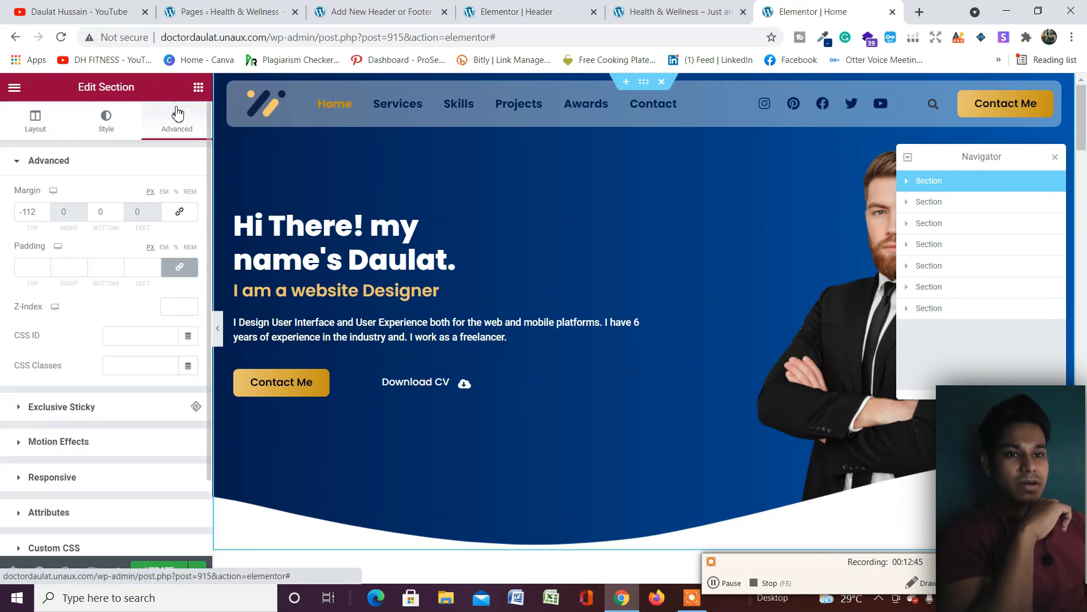
double_click(35, 213)
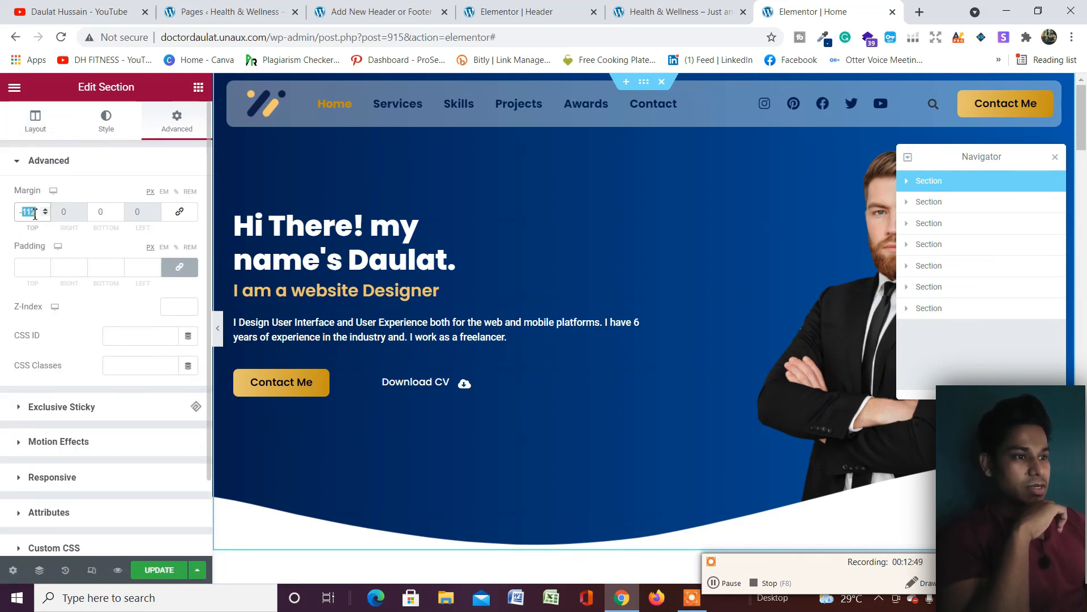
type("0")
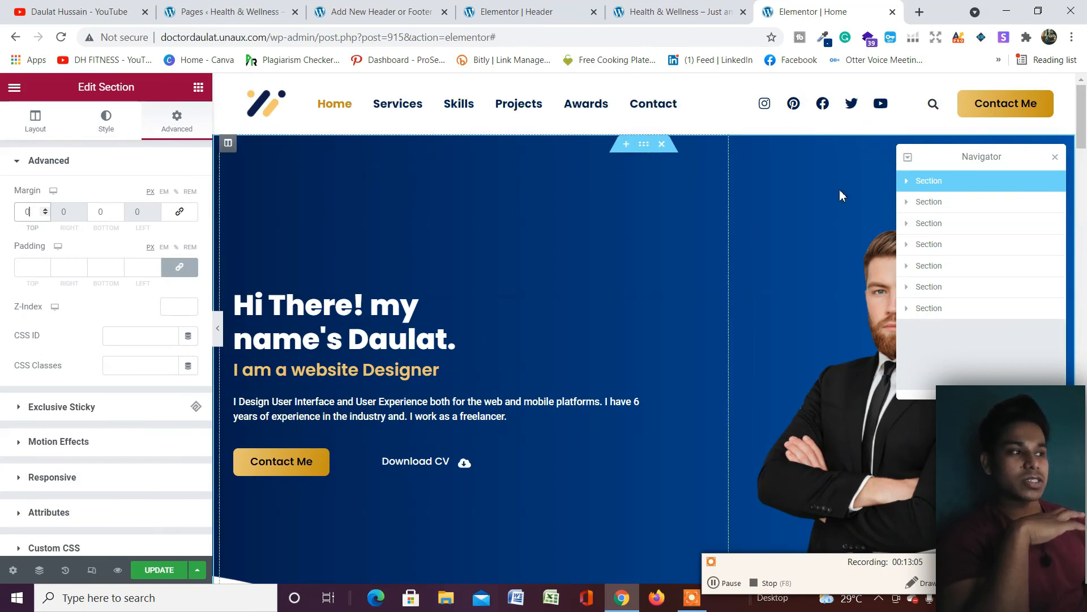
Step: Close the Navigator and set the first section's top margin to -112 px
left_click(1055, 157)
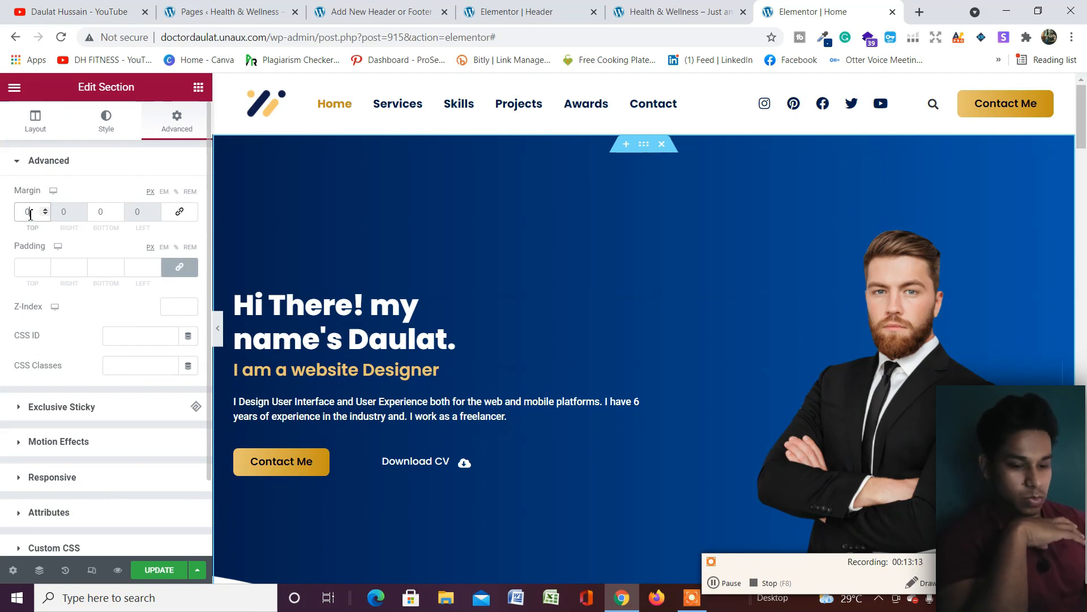
type("112")
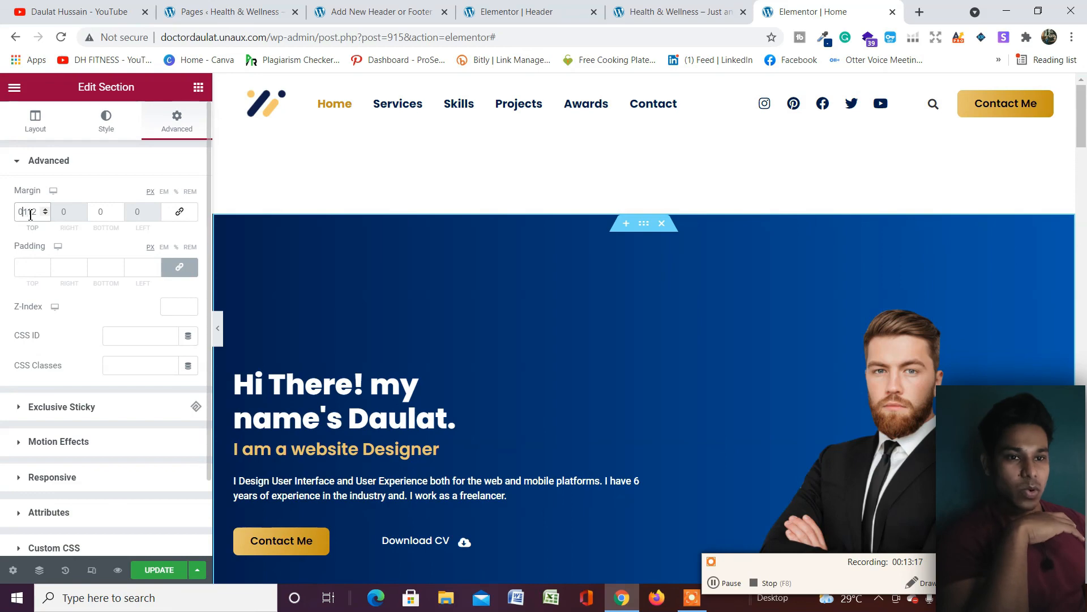
type("-")
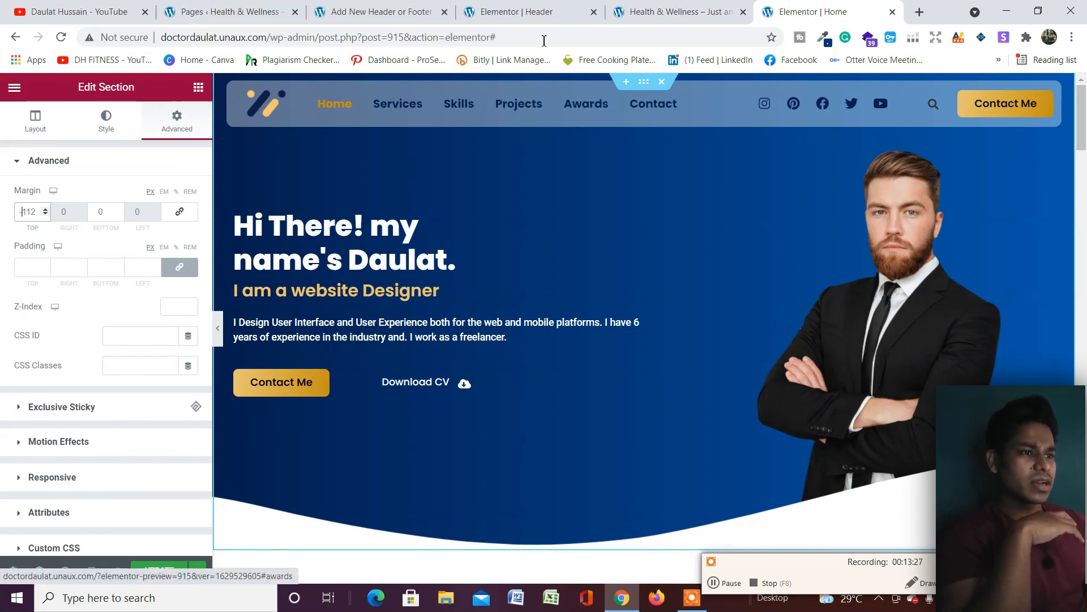
Step: Back in the Elementor header, make the inner section's background more transparent with colour #FFFFFF54 and save the header
left_click(538, 16)
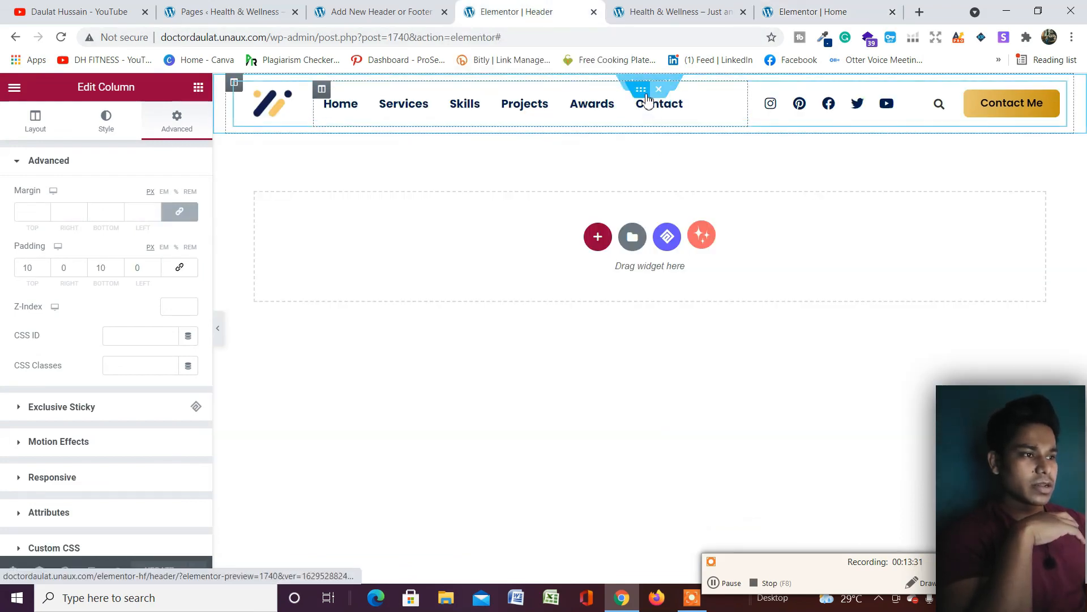
left_click(643, 93)
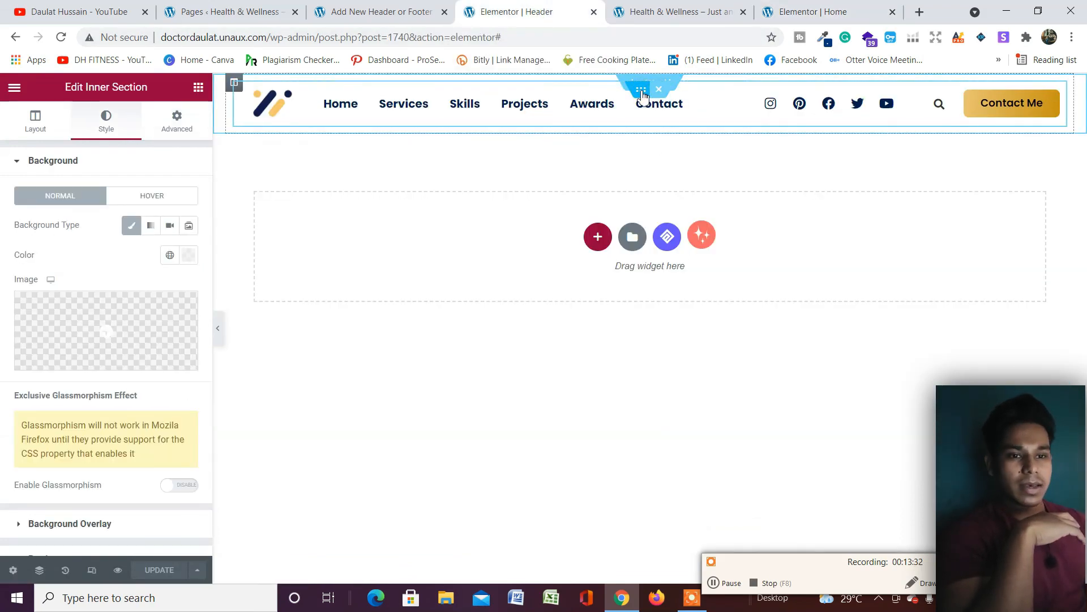
left_click(188, 255)
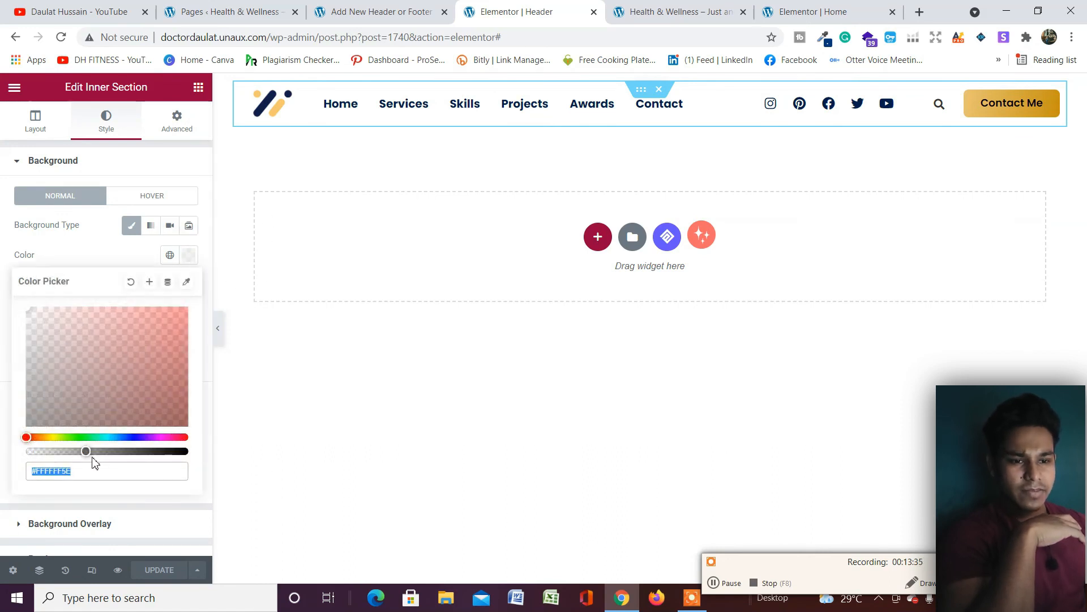
left_click_drag(88, 451, 70, 451)
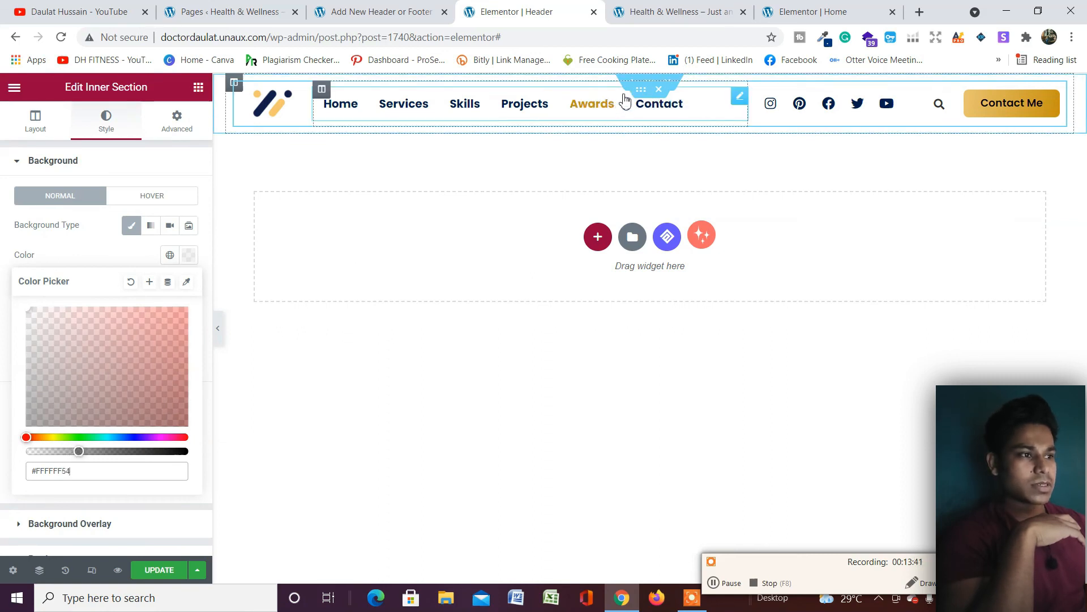
left_click(158, 572)
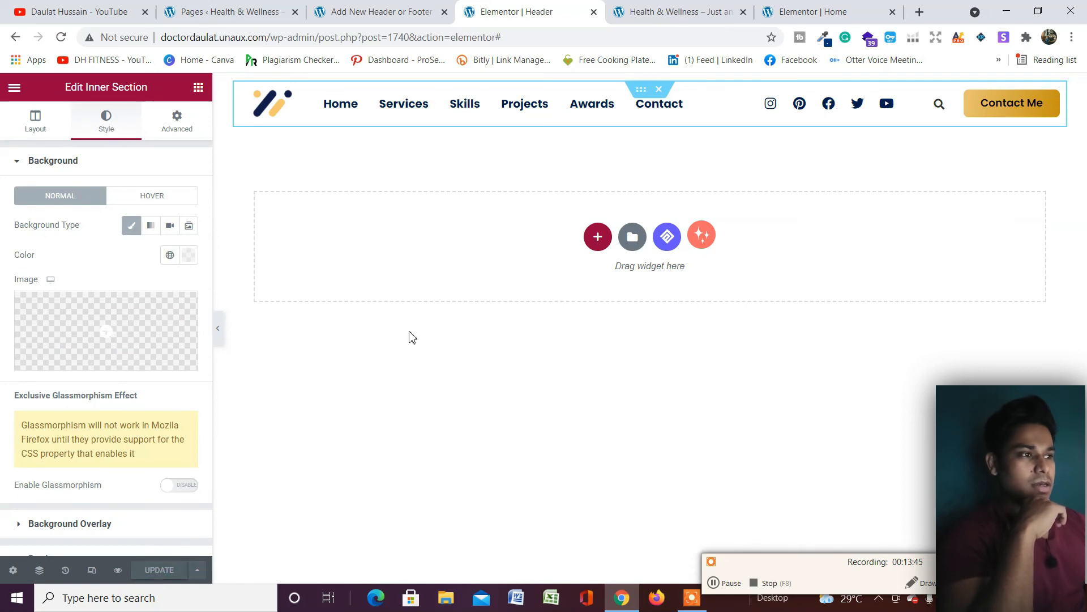
Step: Switch to the live site and reload it to check the header's background transparency
left_click(807, 6)
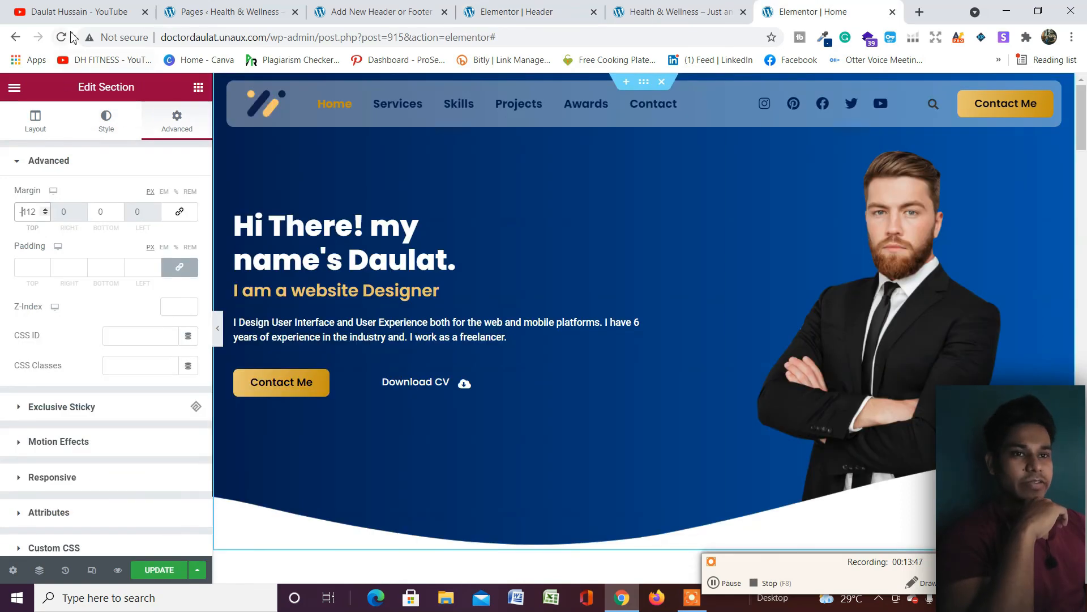
left_click(700, 10)
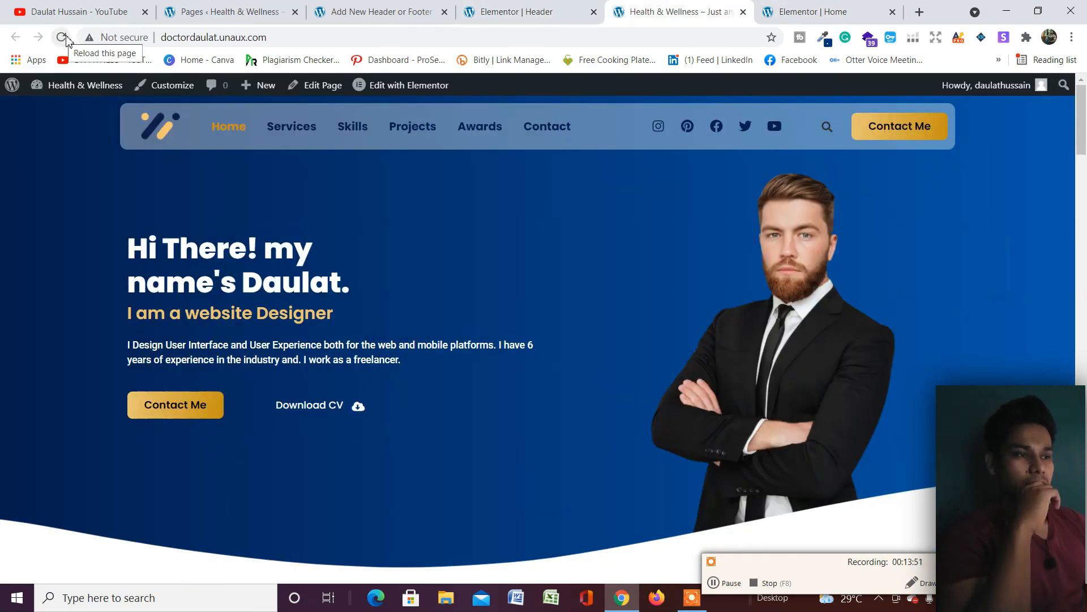
left_click(62, 37)
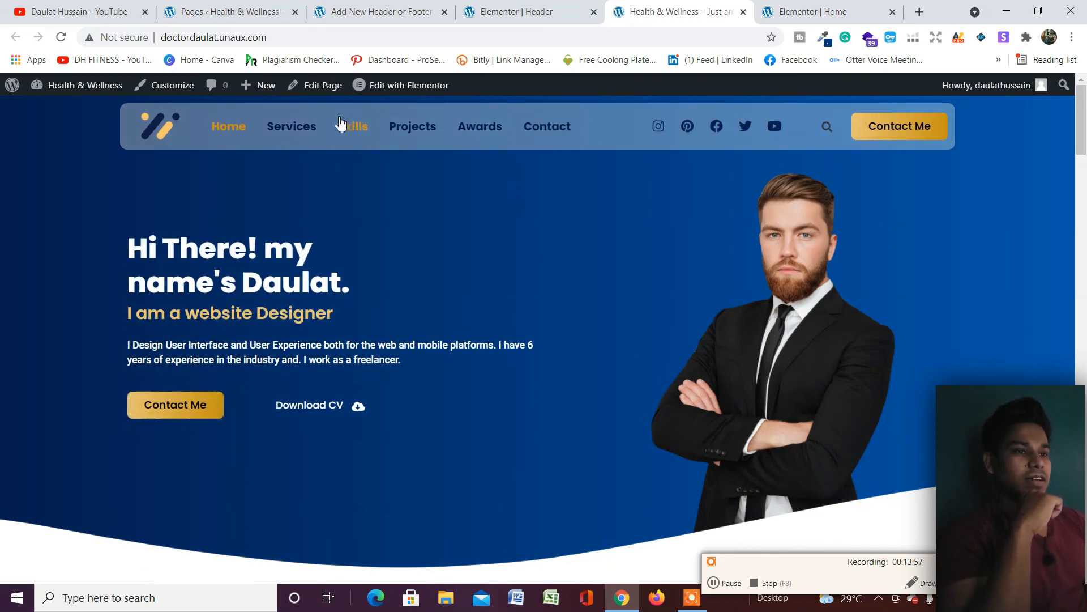
Step: Examine the live home page from the header and hero section down through the skills and projects sections
scroll(713, 394, "down", 5)
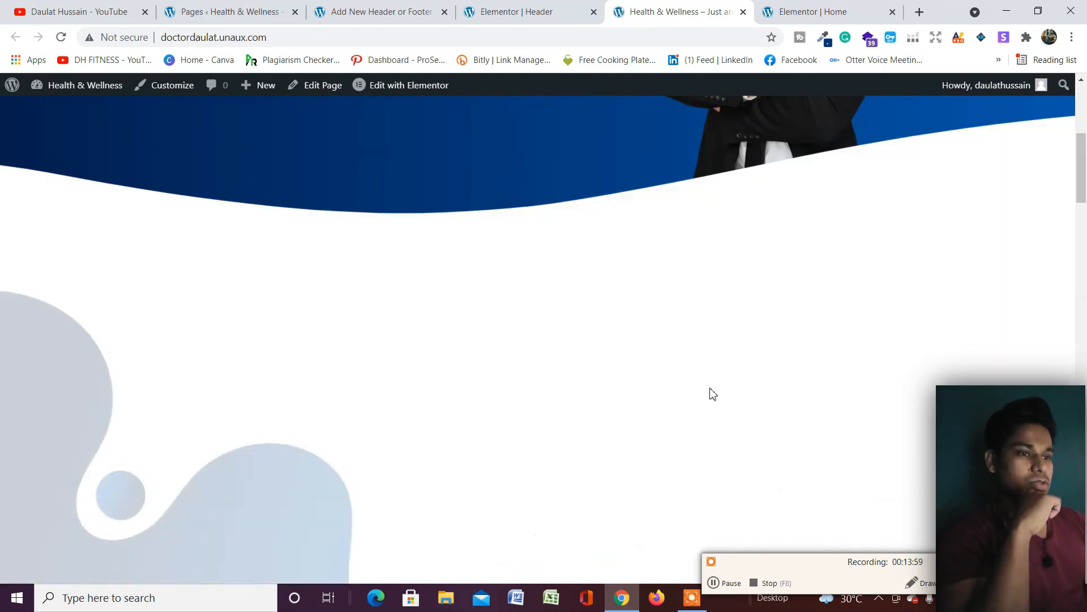
scroll(712, 394, "up", 5)
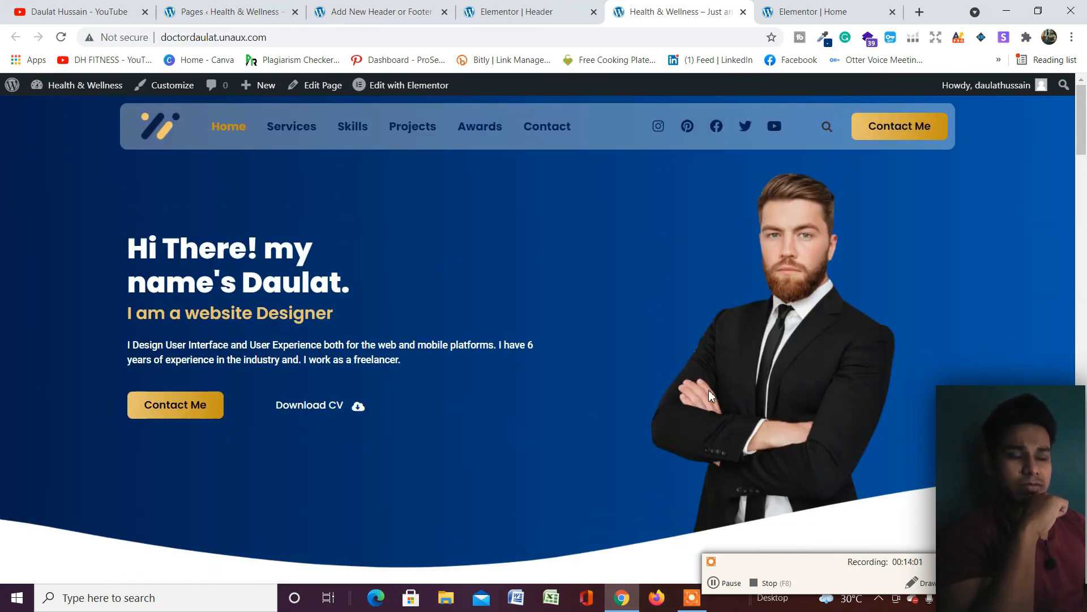
scroll(512, 341, "down", 2)
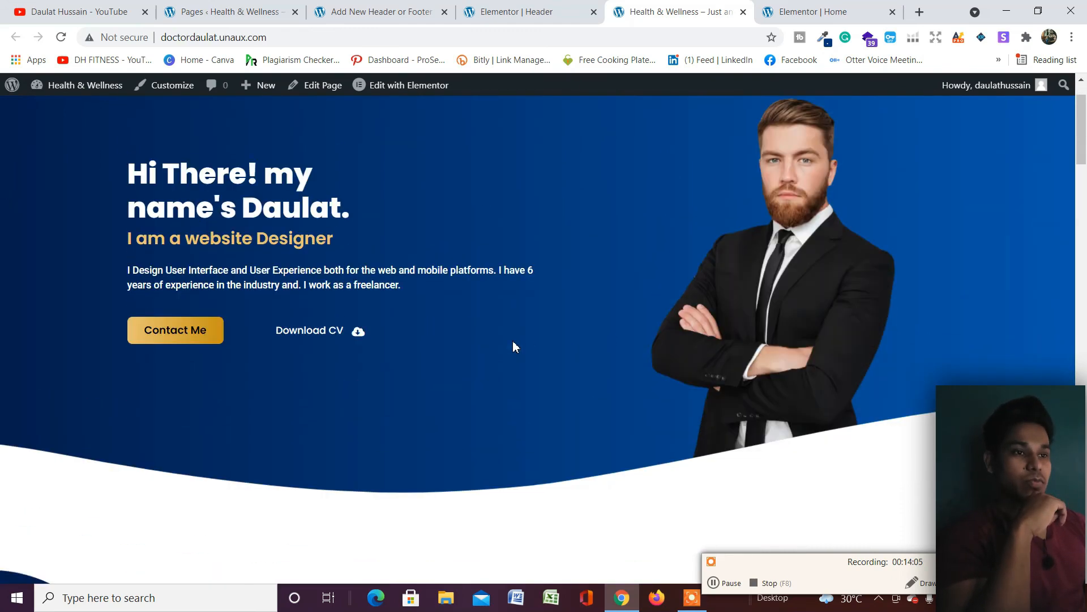
scroll(542, 333, "up", 2)
scroll(571, 335, "down", 20)
scroll(570, 335, "up", 10)
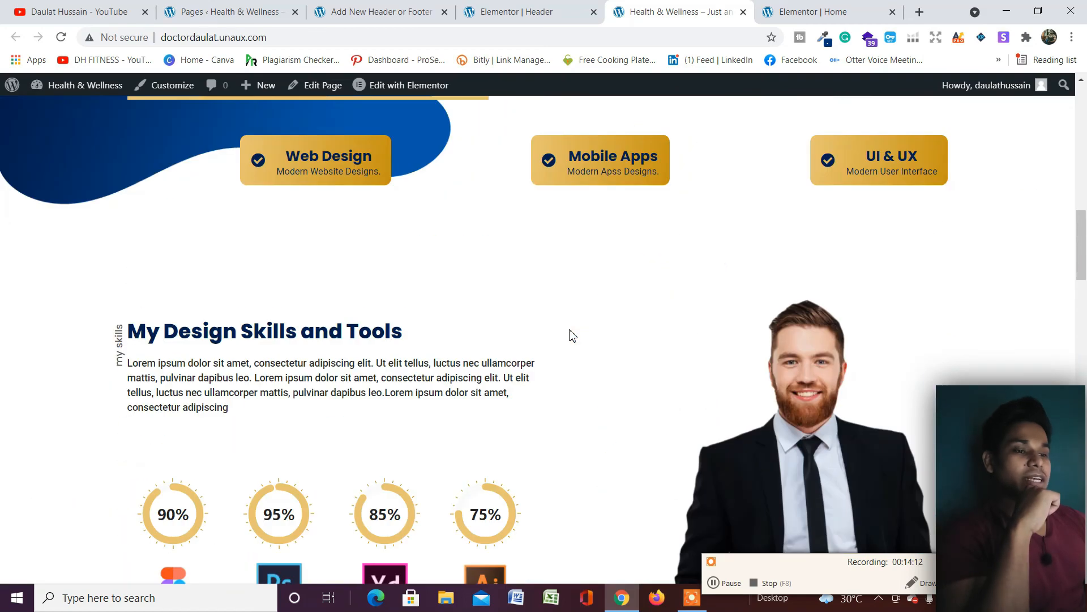
scroll(572, 336, "down", 2)
scroll(572, 335, "down", 3)
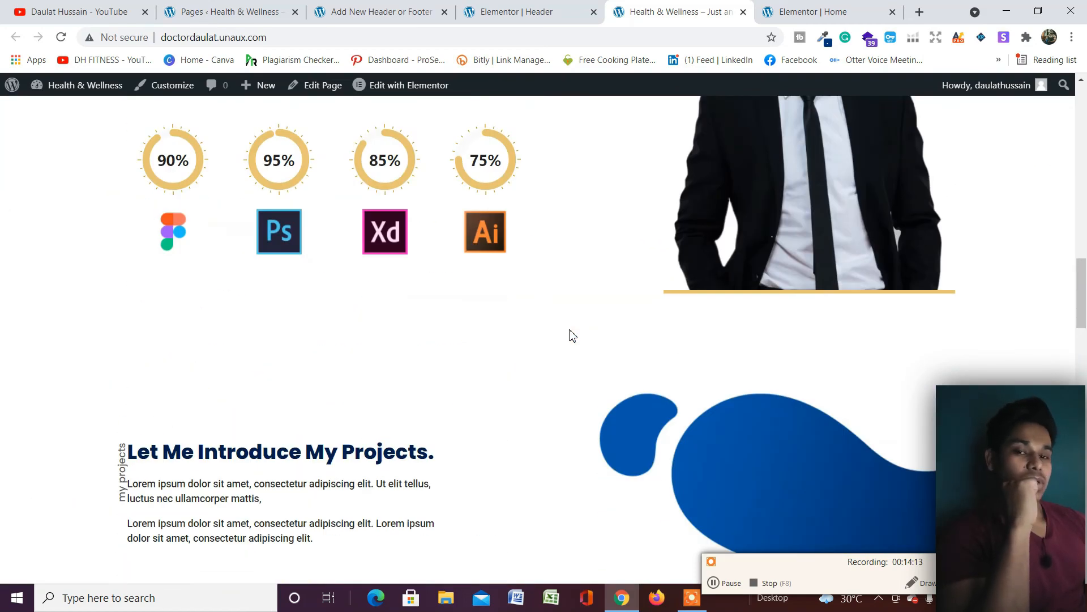